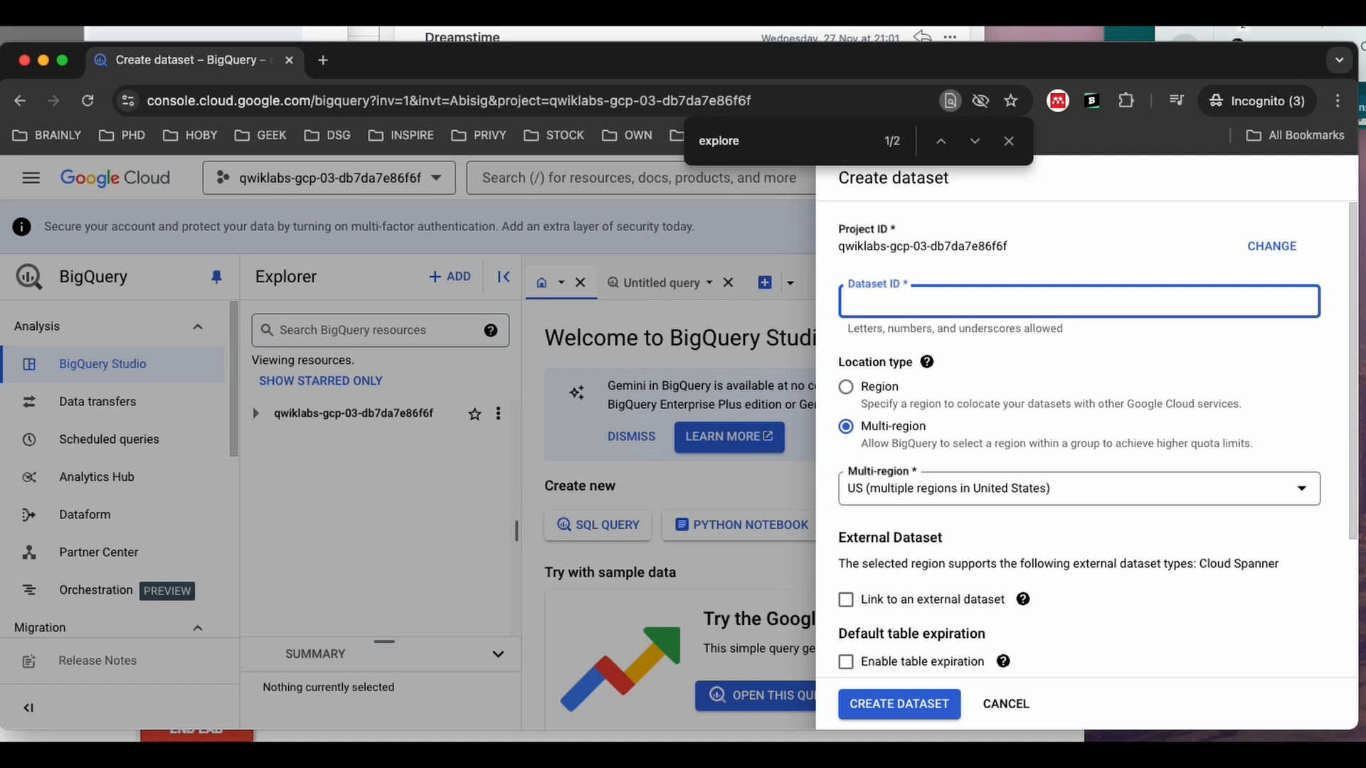
Step: Create a dataset with the ID bqml_lab in the US multi-region, without an external dataset link
{"action": "type", "text": "bqml_lab"}
{"action": "left_click", "coordinate": [844, 601]}
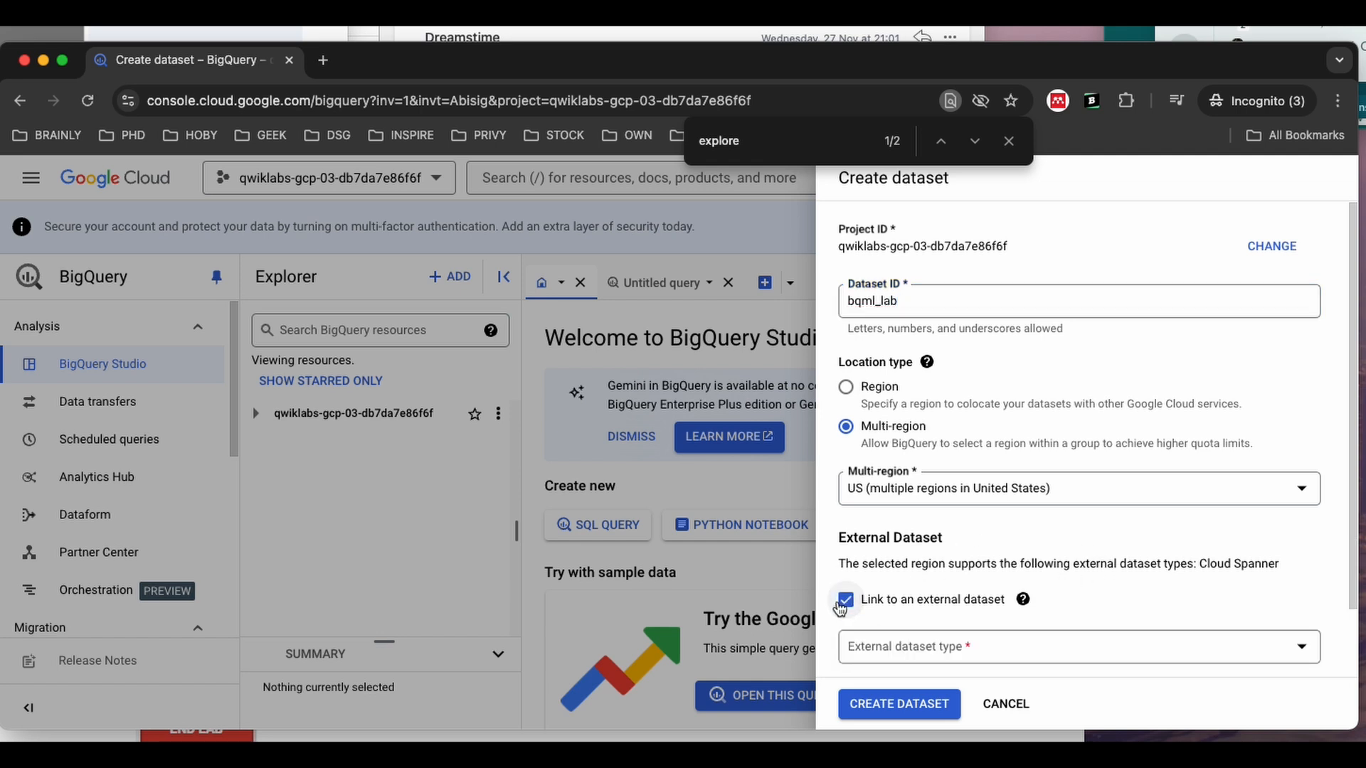
{"action": "left_click", "coordinate": [844, 600]}
{"action": "scroll", "coordinate": [918, 635], "scroll_direction": "down", "scroll_amount": 1}
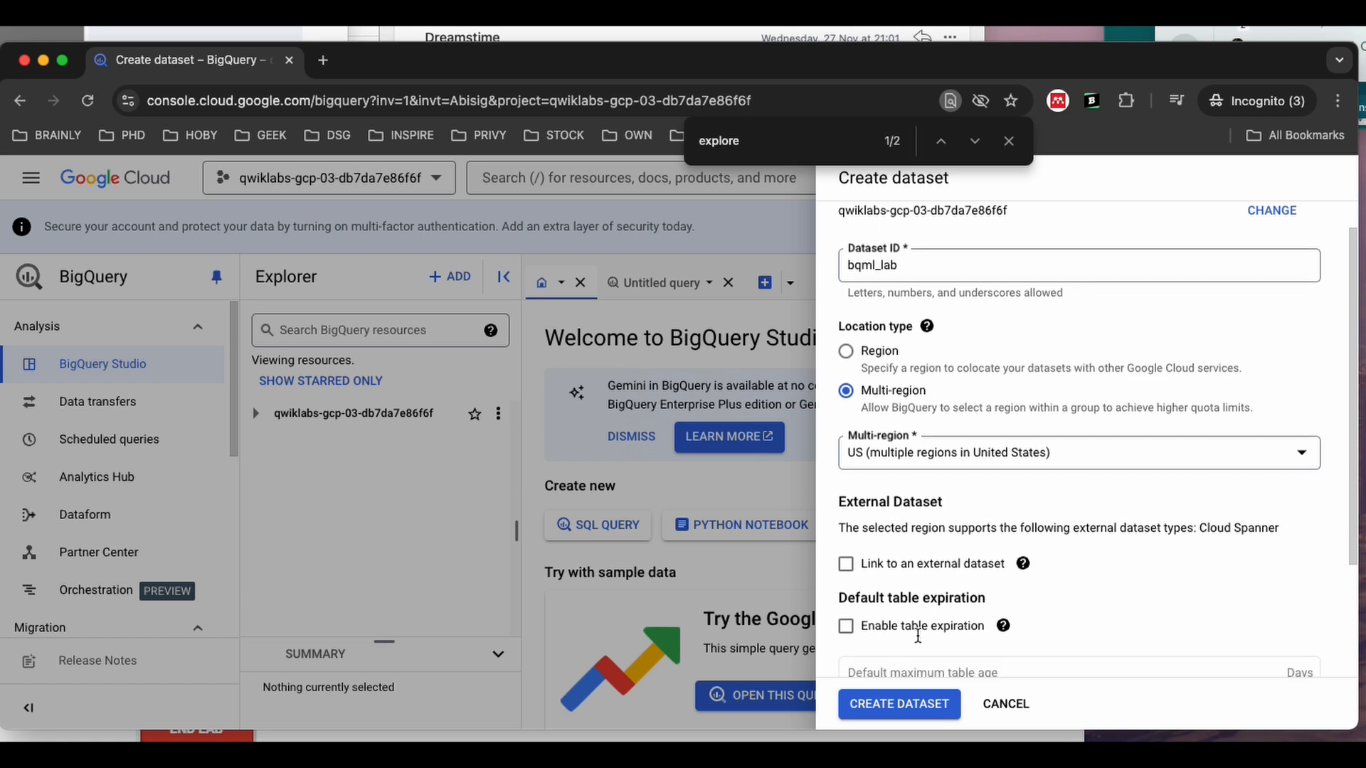
{"action": "scroll", "coordinate": [917, 635], "scroll_direction": "down", "scroll_amount": 5}
{"action": "scroll", "coordinate": [917, 640], "scroll_direction": "up", "scroll_amount": 4}
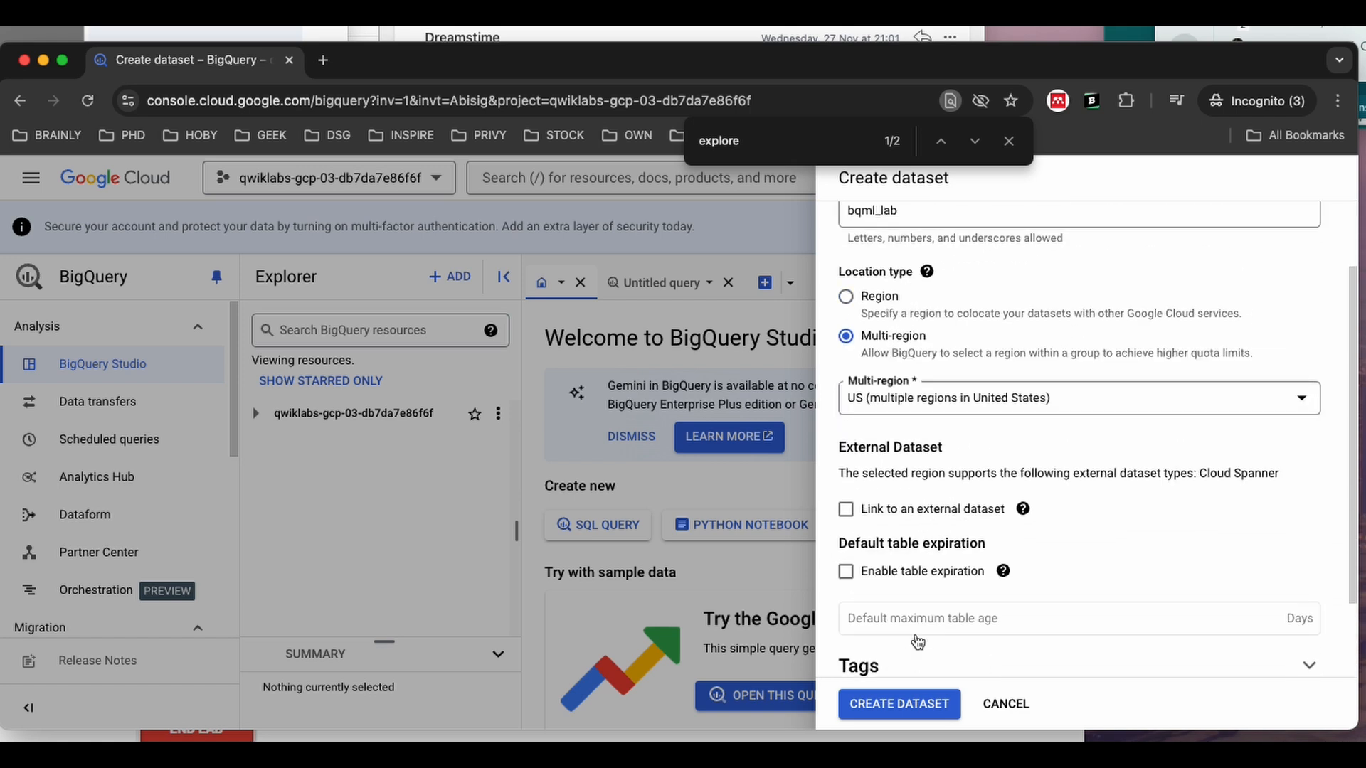
{"action": "scroll", "coordinate": [918, 642], "scroll_direction": "up", "scroll_amount": 2}
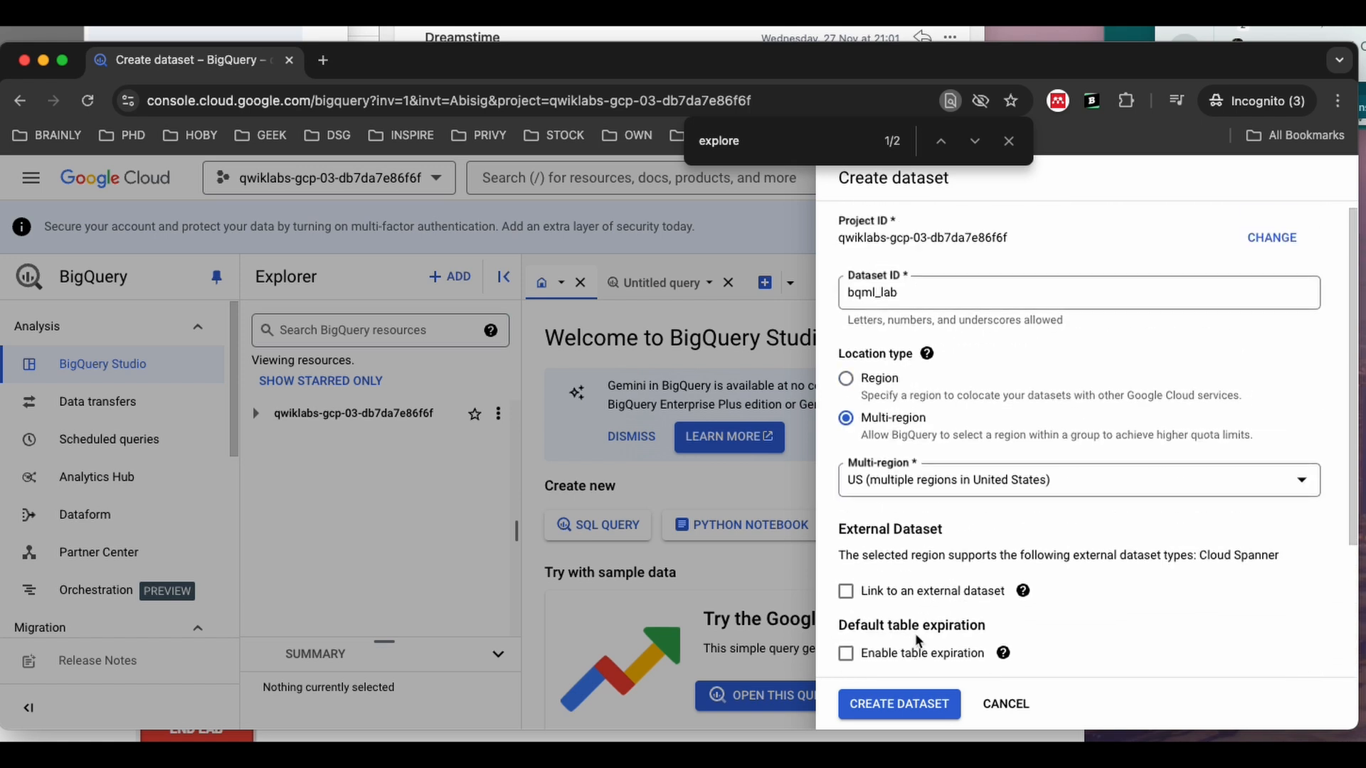
{"action": "scroll", "coordinate": [917, 640], "scroll_direction": "down", "scroll_amount": 4}
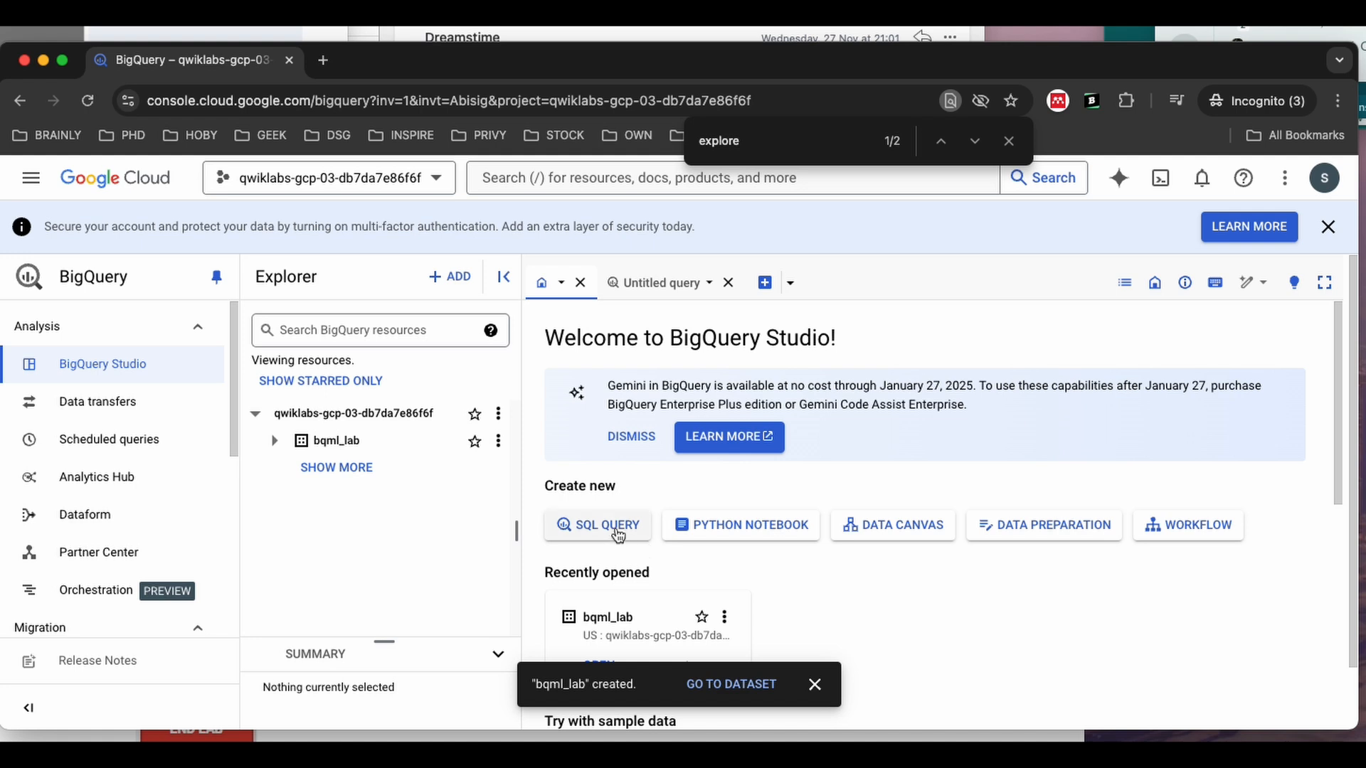
Step: Write a new query selecting label, os, is_mobile, country and pageviews from bigquery-public-data.google_analytics_sample.ga_sessions_* for suffixes 20160801 to 20170631, limited to 10000 rows
{"action": "left_click", "coordinate": [617, 532]}
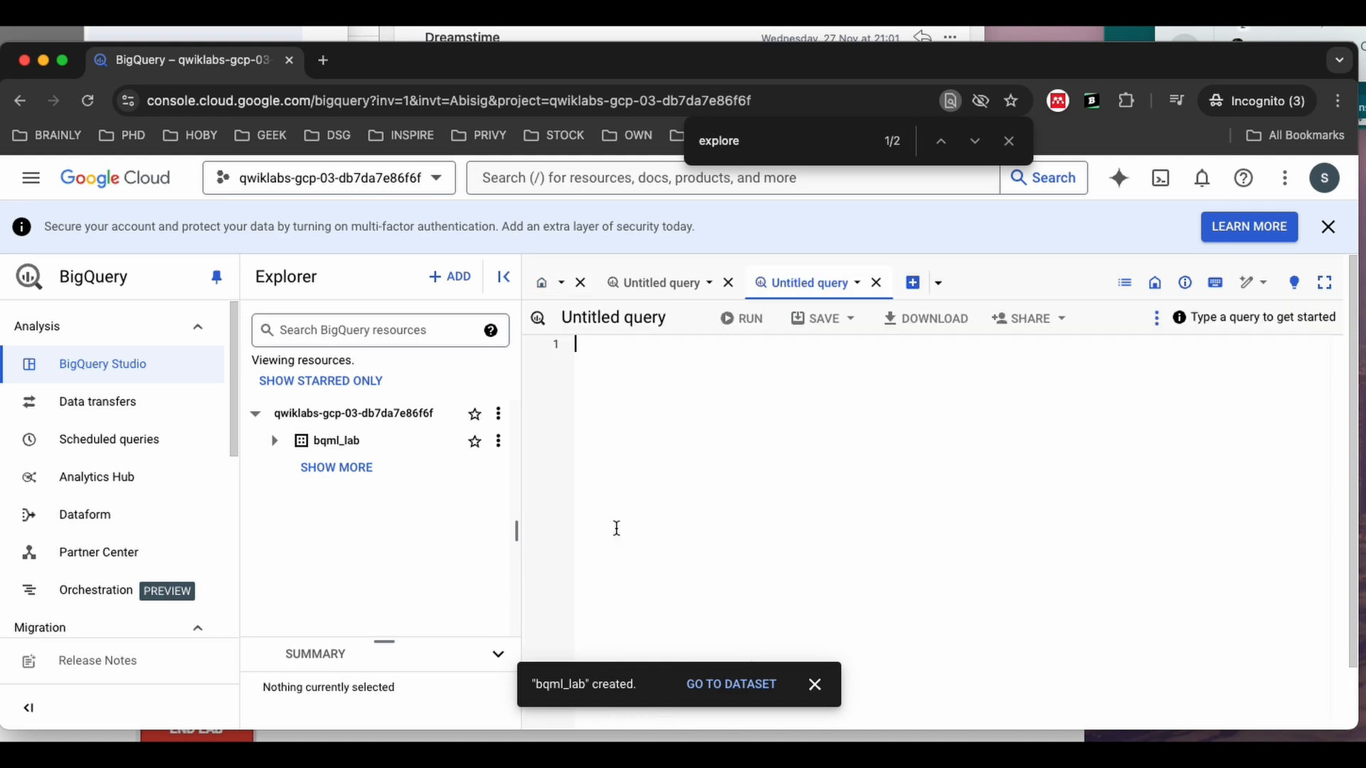
{"action": "key", "text": "super+Tab"}
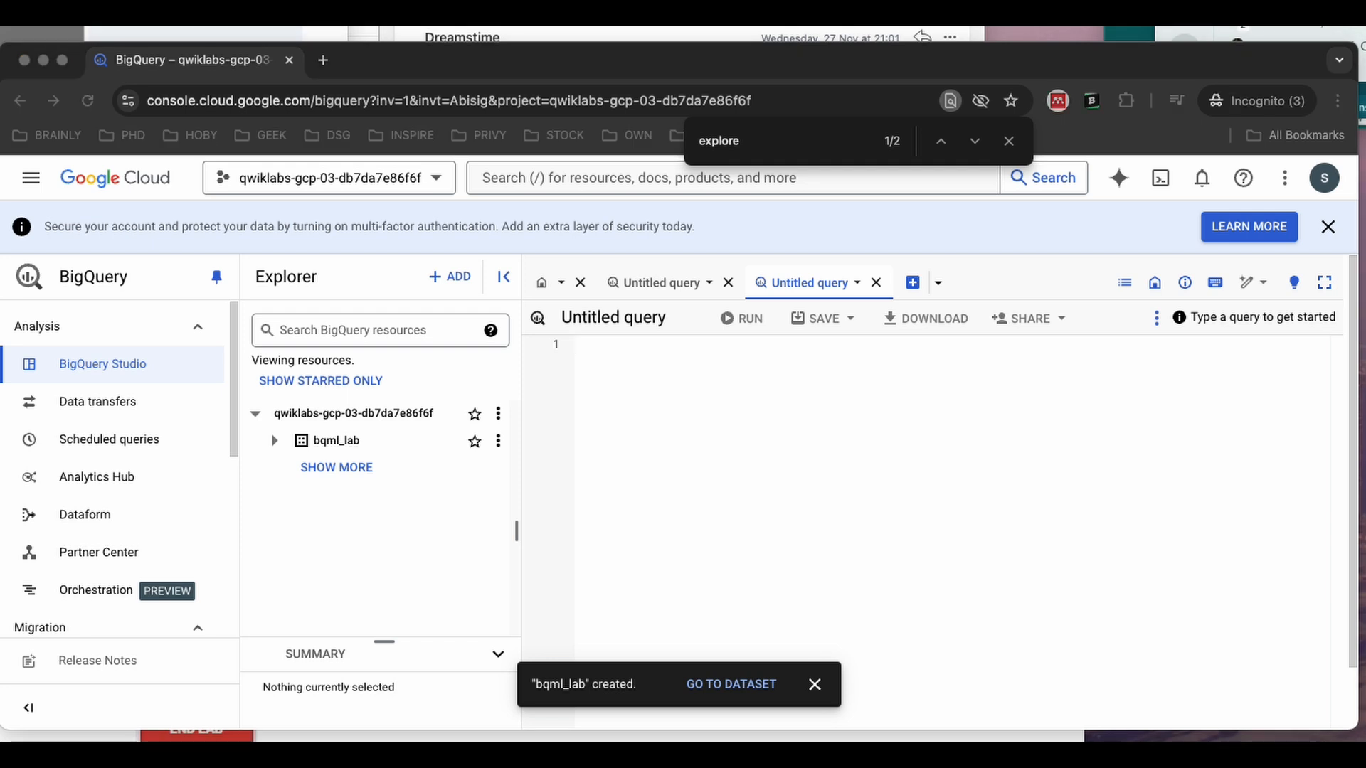
{"action": "left_click", "coordinate": [611, 385]}
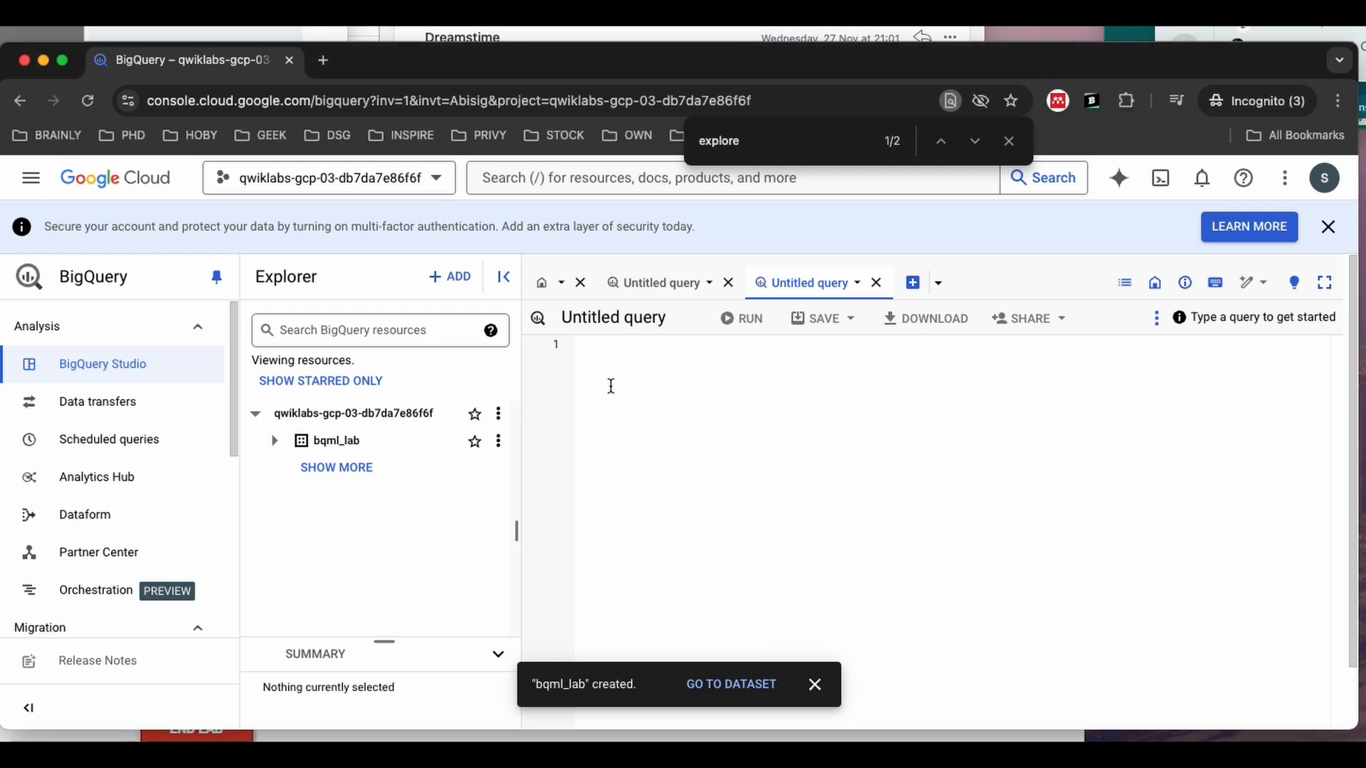
{"action": "type", "text": "#standardSQL SELECT   IF(totals.transactions IS NULL, 0, 1) AS label,   IFNULL(device.operatingSystem, \"\") AS os,   device.isMobile AS is_mobile,   IFNULL(geoNetwork.country, \"\") AS country,   IFNULL(totals.pageviews, 0) AS pageviews FROM   `bigquery-public-data.google_analytics_sample.ga_sessions_*` WHERE   _TABLE_SUFFIX BETWEEN '20160801' AND '20170631' LIMIT 10000;"}
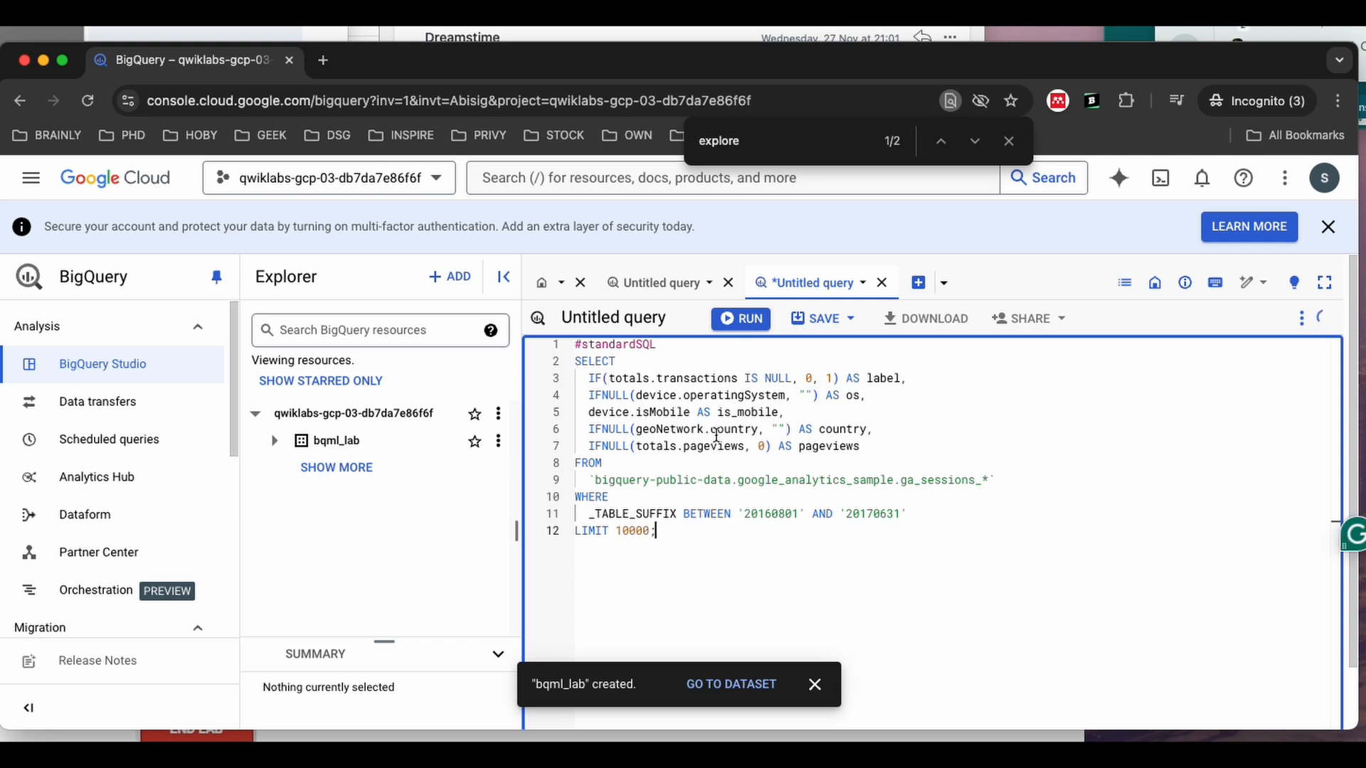
{"action": "scroll", "coordinate": [748, 439], "scroll_direction": "down", "scroll_amount": 2}
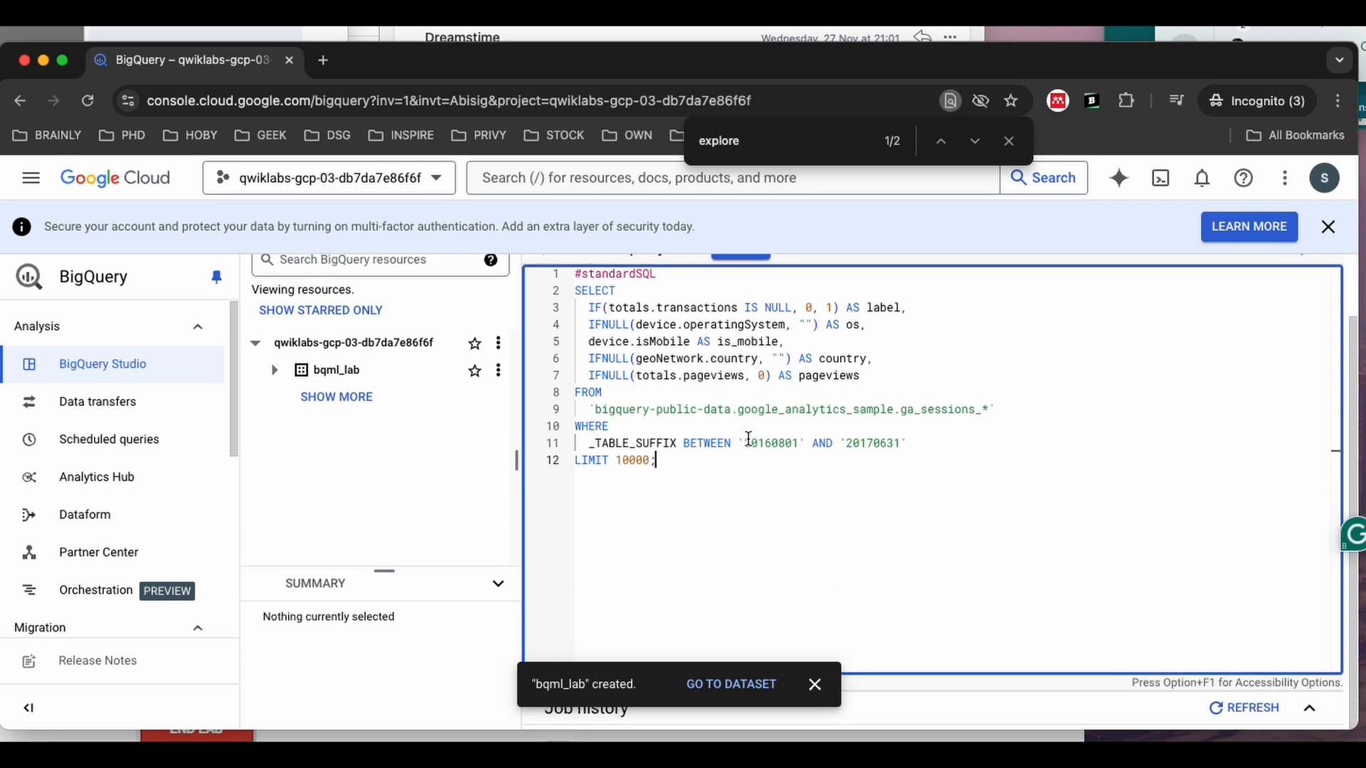
{"action": "left_click", "coordinate": [814, 684]}
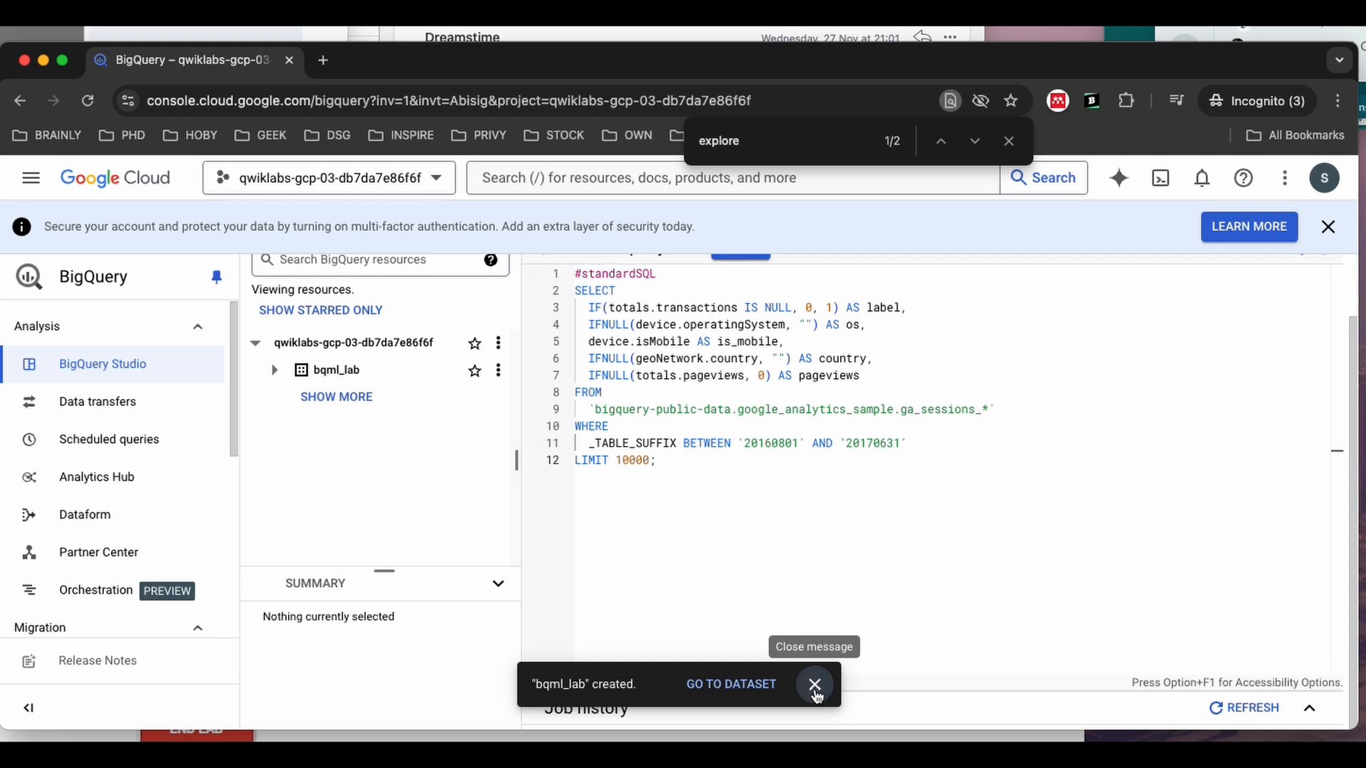
{"action": "scroll", "coordinate": [889, 550], "scroll_direction": "up", "scroll_amount": 2}
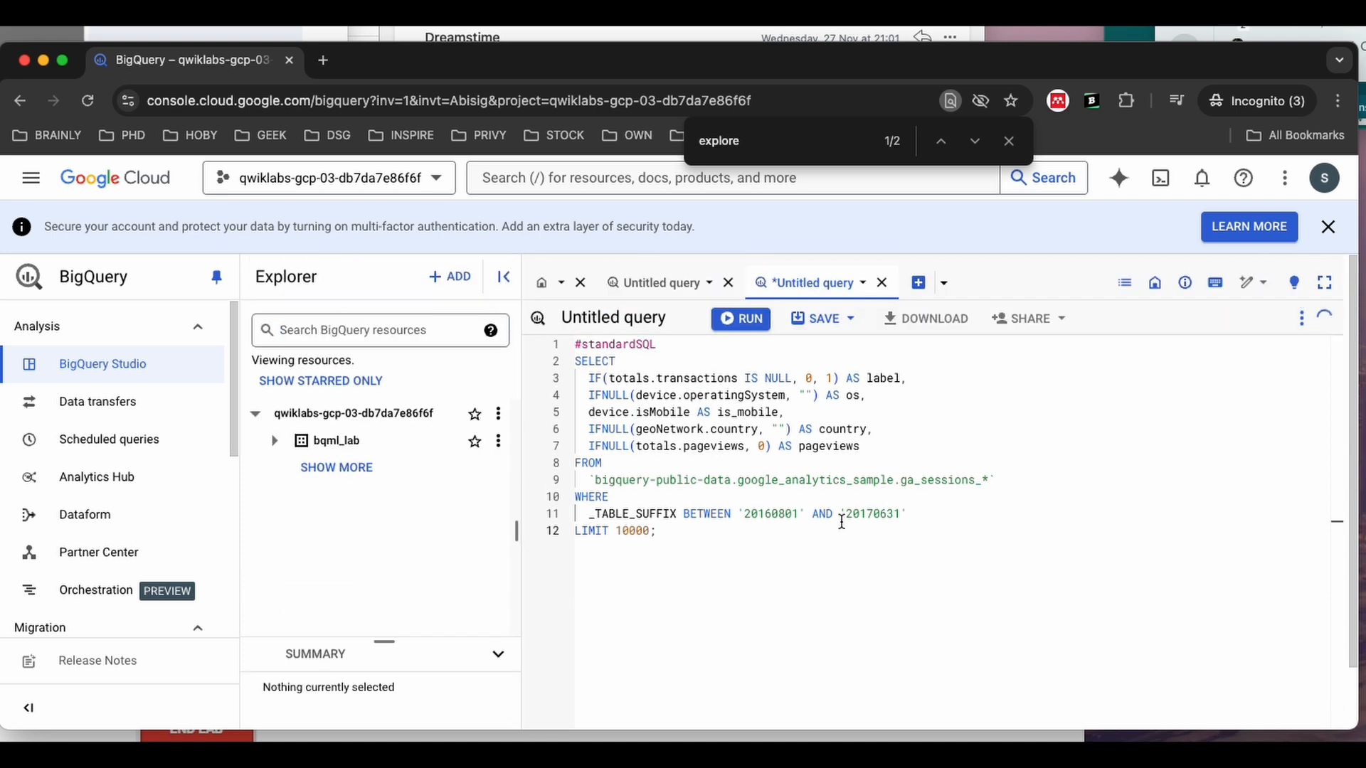
Step: Run the Google Analytics sessions query
{"action": "left_click", "coordinate": [740, 318]}
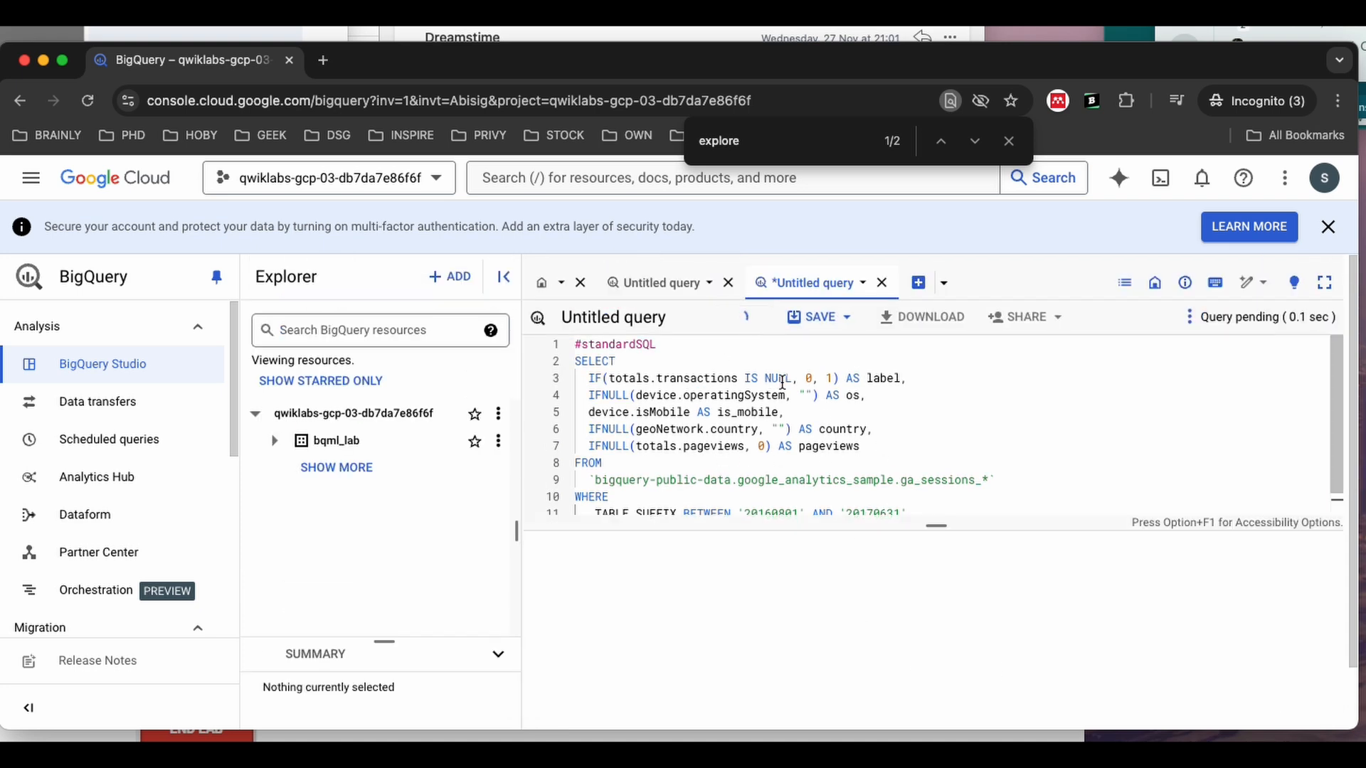
{"action": "scroll", "coordinate": [790, 562], "scroll_direction": "down", "scroll_amount": 2}
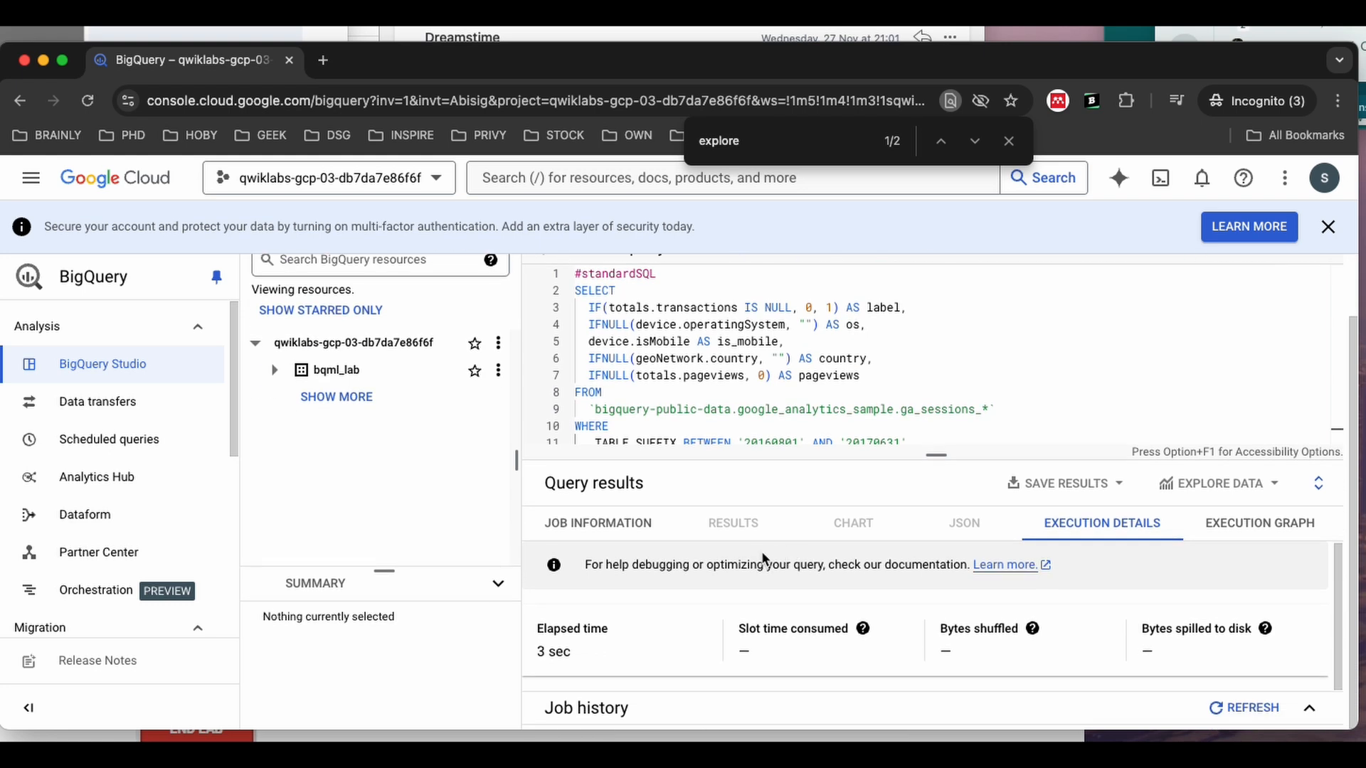
{"action": "scroll", "coordinate": [754, 417], "scroll_direction": "up", "scroll_amount": 2}
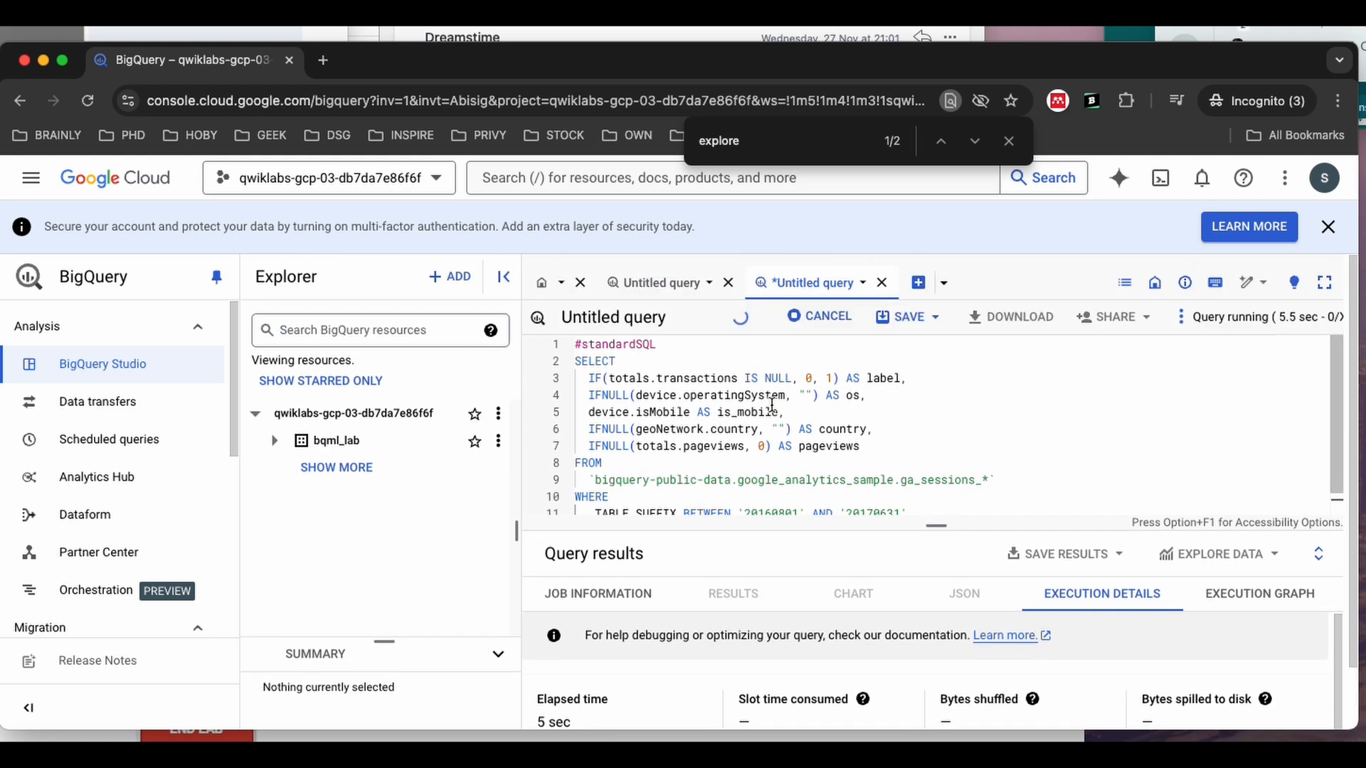
Step: Examine the first page of query results, comparing the label, os, is_mobile, country and pageviews columns with the SQL
{"action": "scroll", "coordinate": [761, 412], "scroll_direction": "down", "scroll_amount": 3}
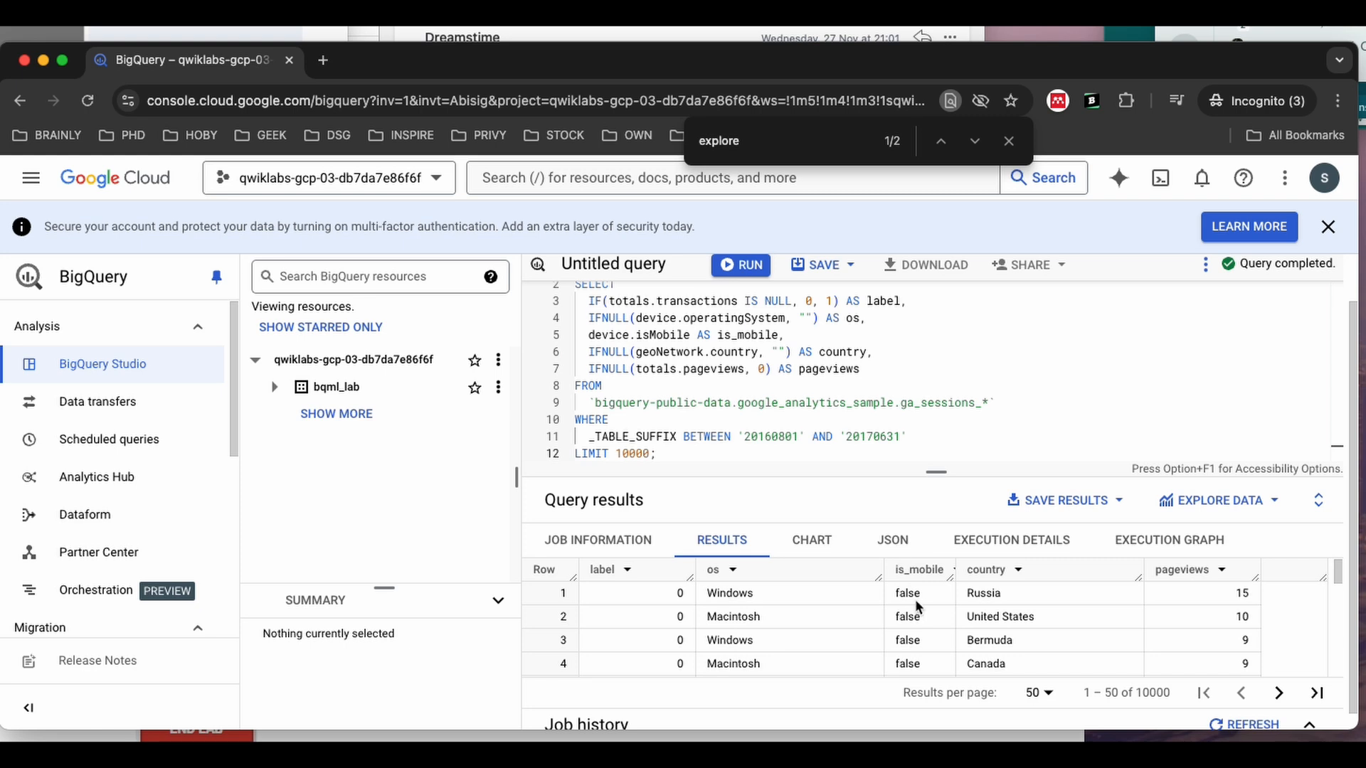
{"action": "scroll", "coordinate": [917, 606], "scroll_direction": "down", "scroll_amount": 5}
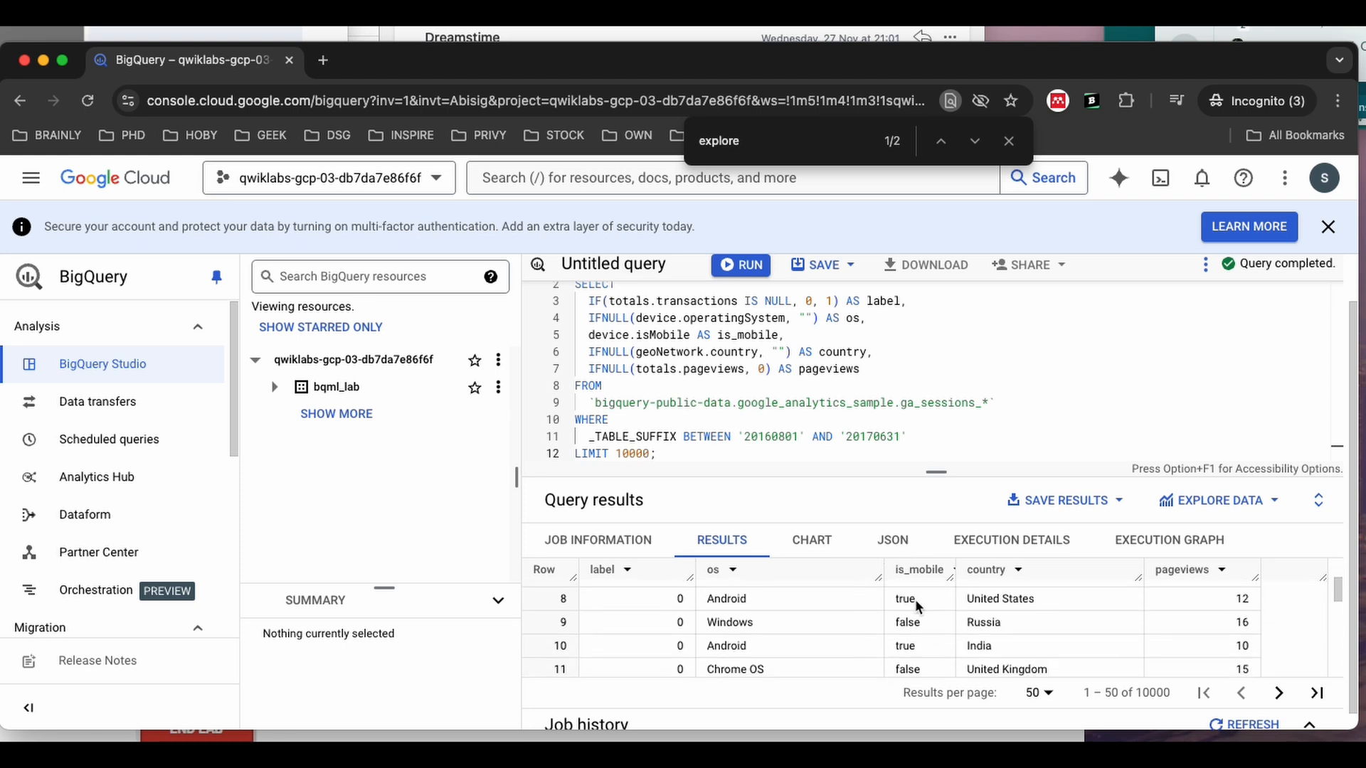
{"action": "scroll", "coordinate": [917, 606], "scroll_direction": "up", "scroll_amount": 5}
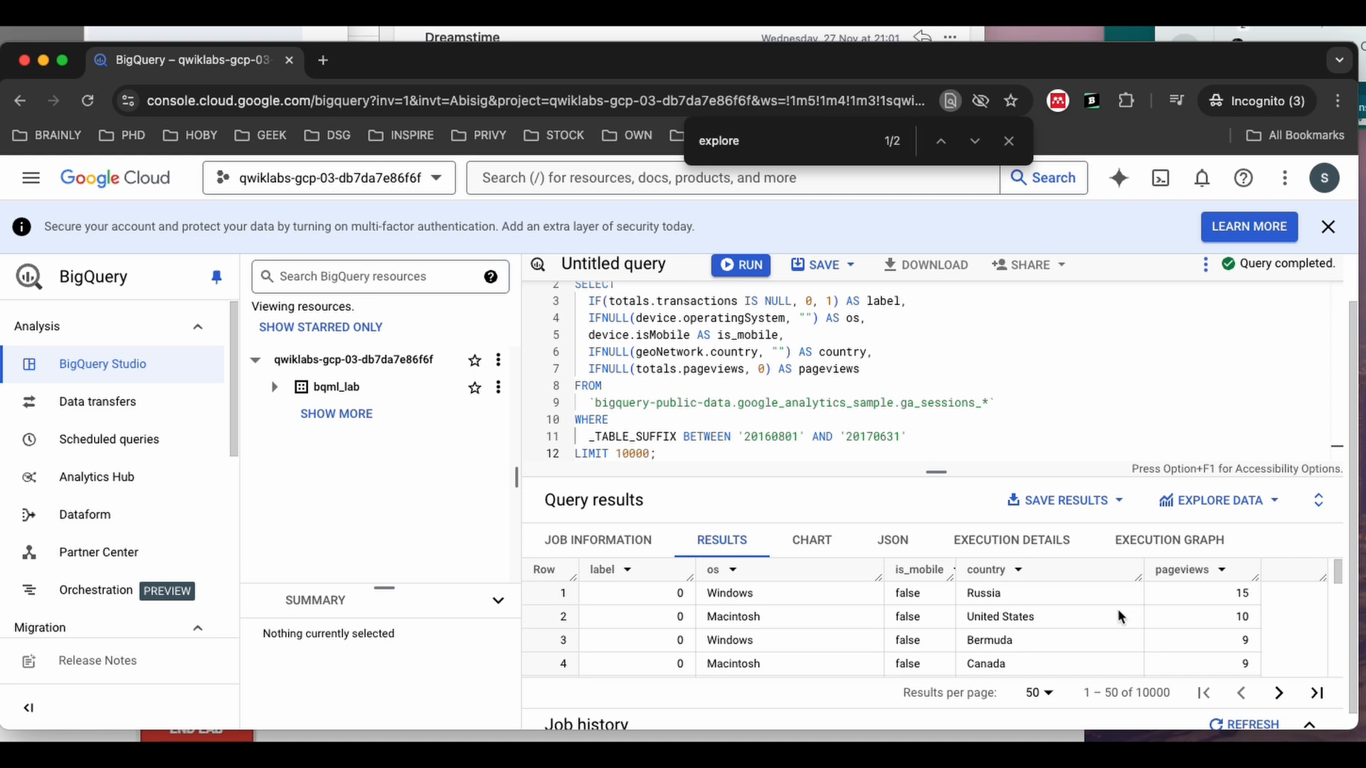
{"action": "scroll", "coordinate": [1119, 617], "scroll_direction": "down", "scroll_amount": 5}
{"action": "scroll", "coordinate": [1118, 616], "scroll_direction": "down", "scroll_amount": 20}
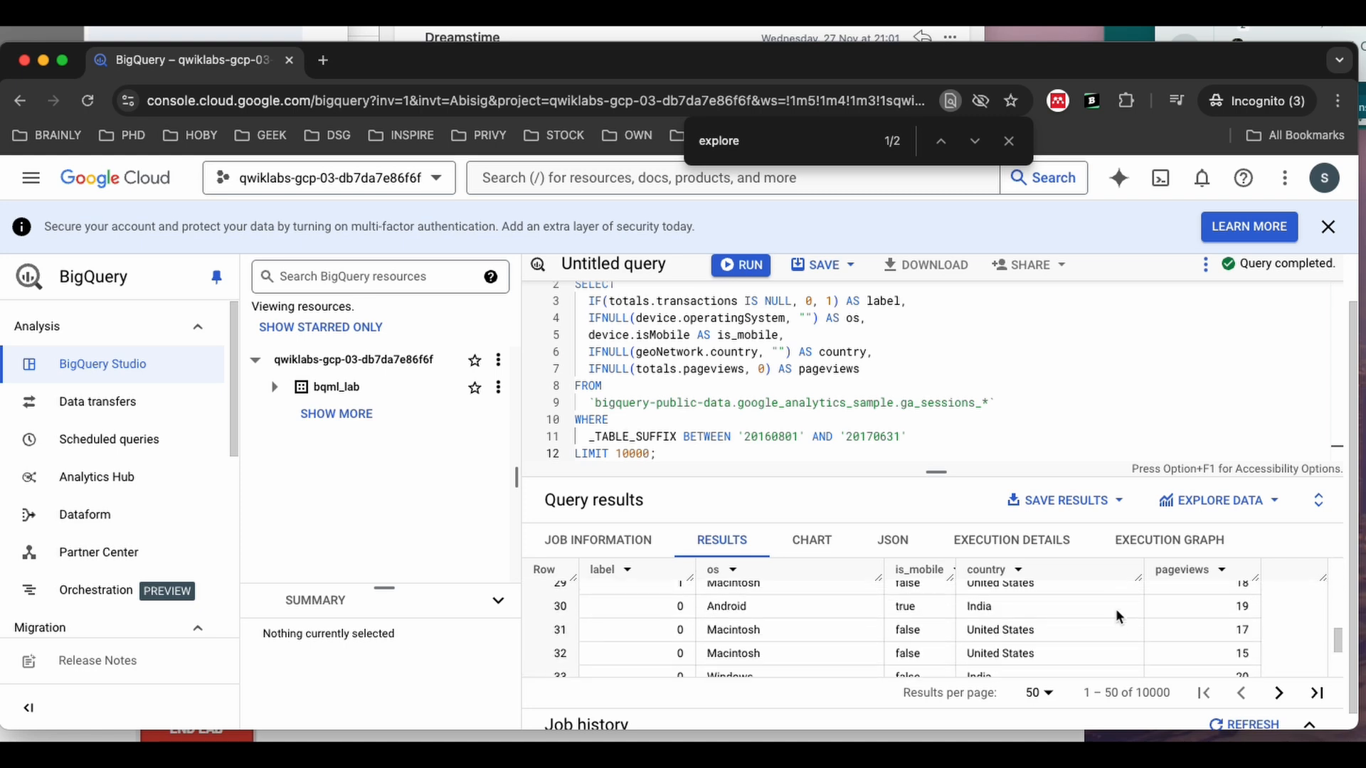
{"action": "scroll", "coordinate": [1118, 616], "scroll_direction": "down", "scroll_amount": 2}
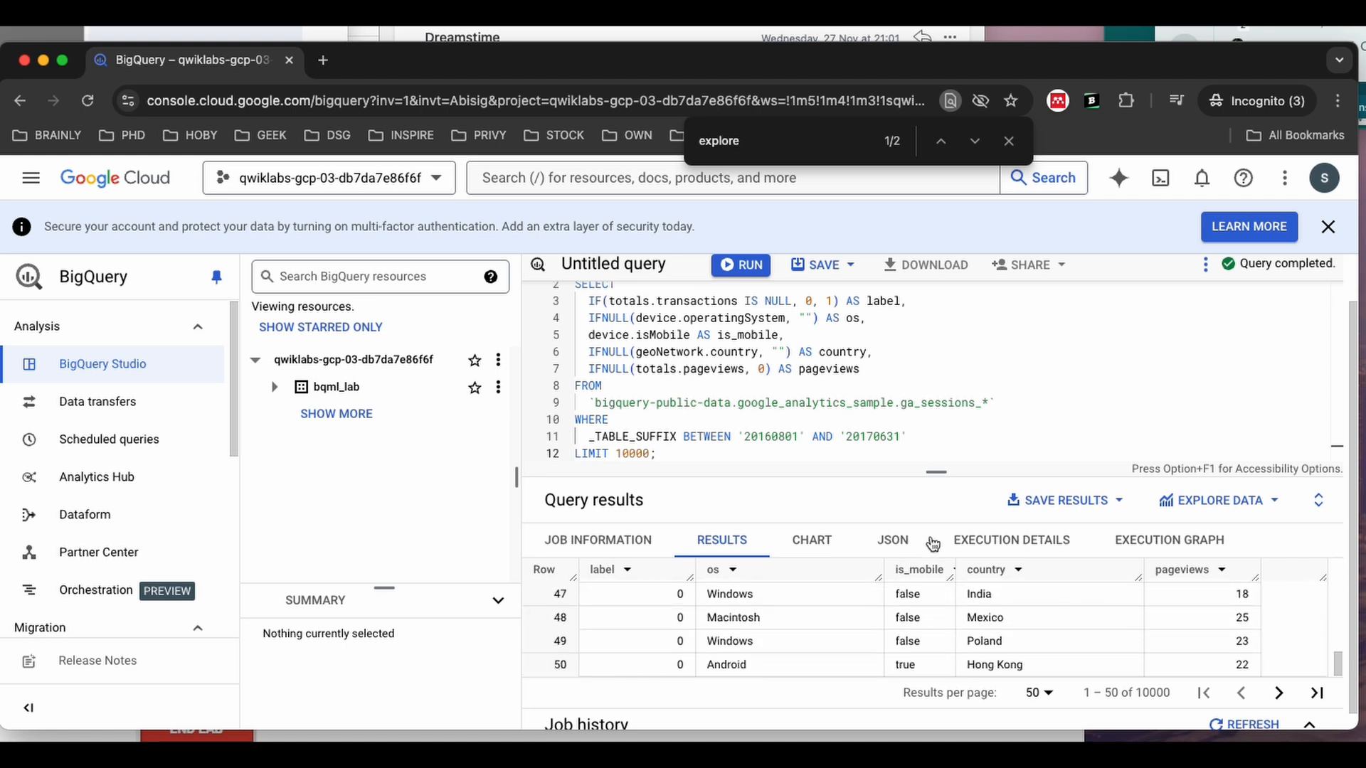
{"action": "scroll", "coordinate": [753, 356], "scroll_direction": "up", "scroll_amount": 3}
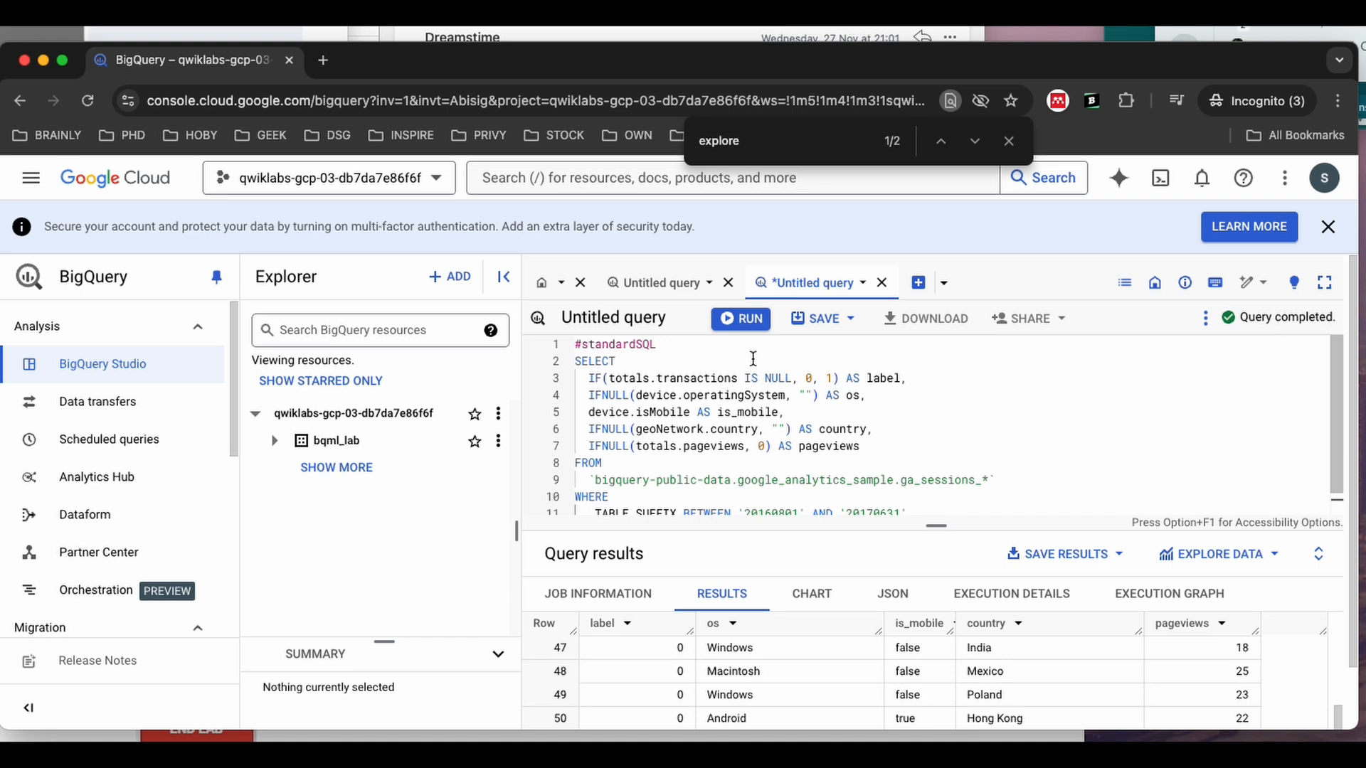
{"action": "scroll", "coordinate": [753, 357], "scroll_direction": "down", "scroll_amount": 3}
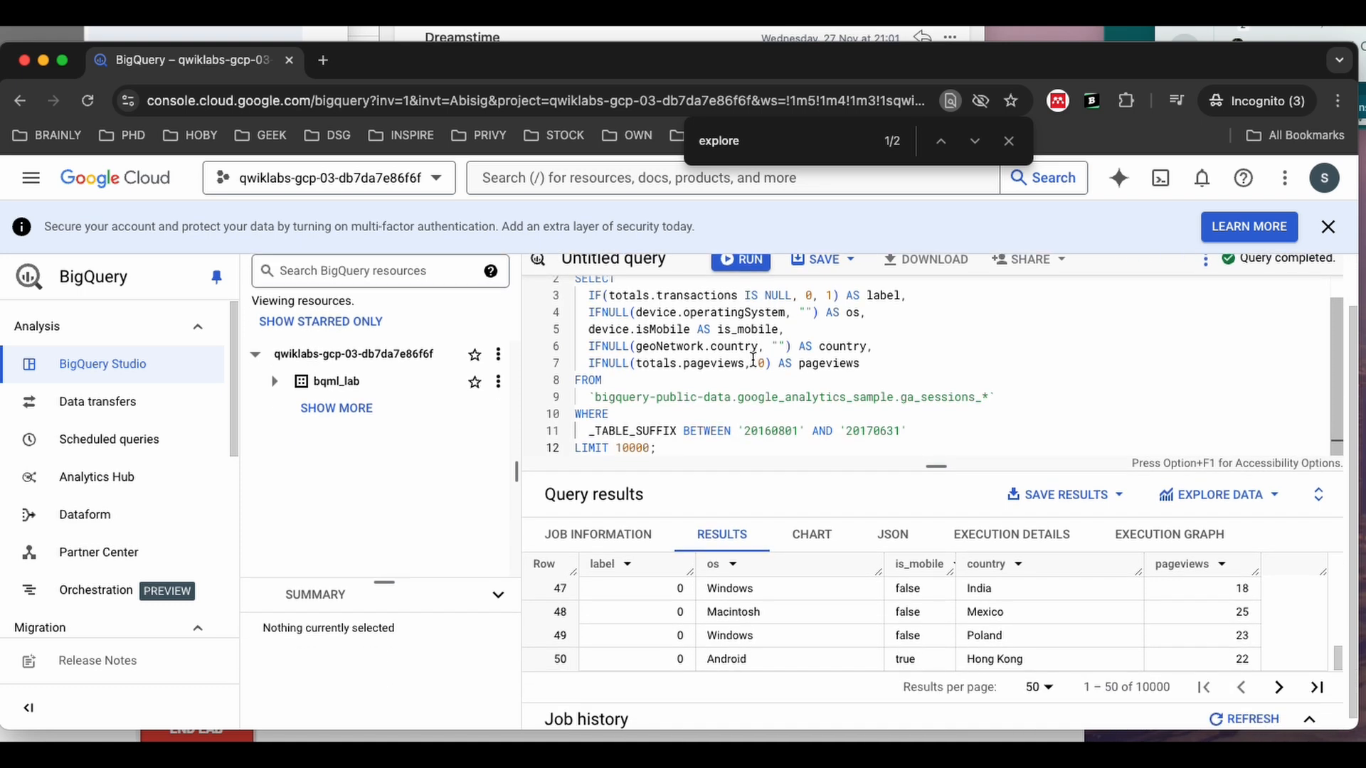
{"action": "scroll", "coordinate": [753, 358], "scroll_direction": "down", "scroll_amount": 1}
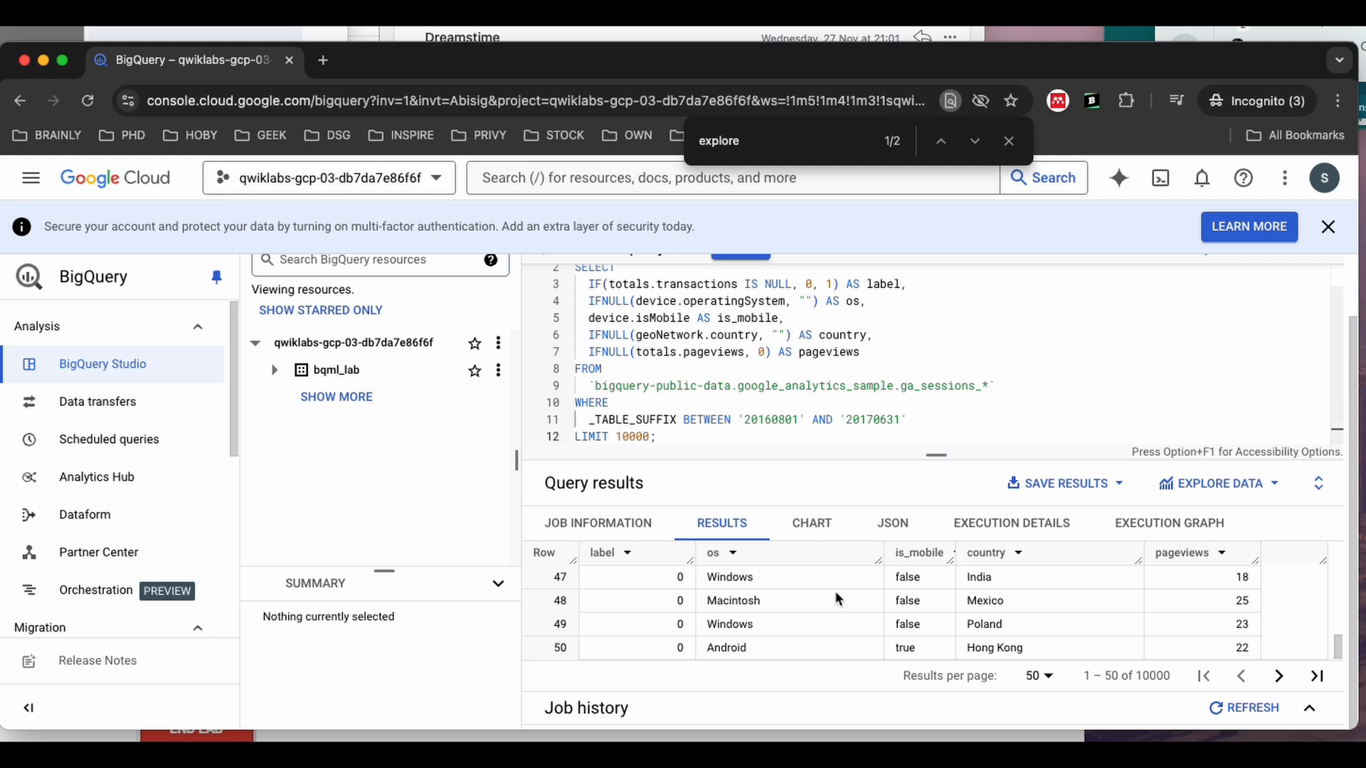
{"action": "left_click", "coordinate": [1071, 488]}
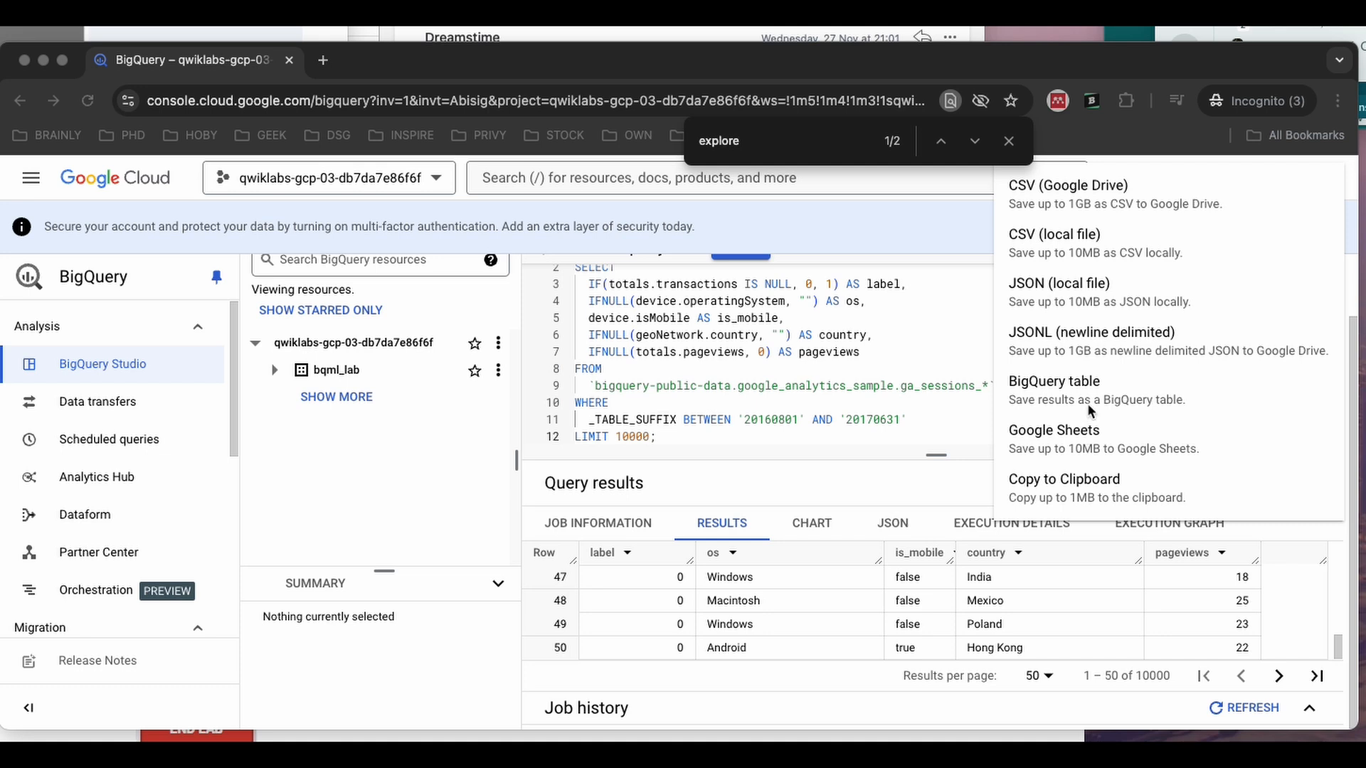
{"action": "left_click", "coordinate": [894, 458]}
{"action": "left_click", "coordinate": [922, 488]}
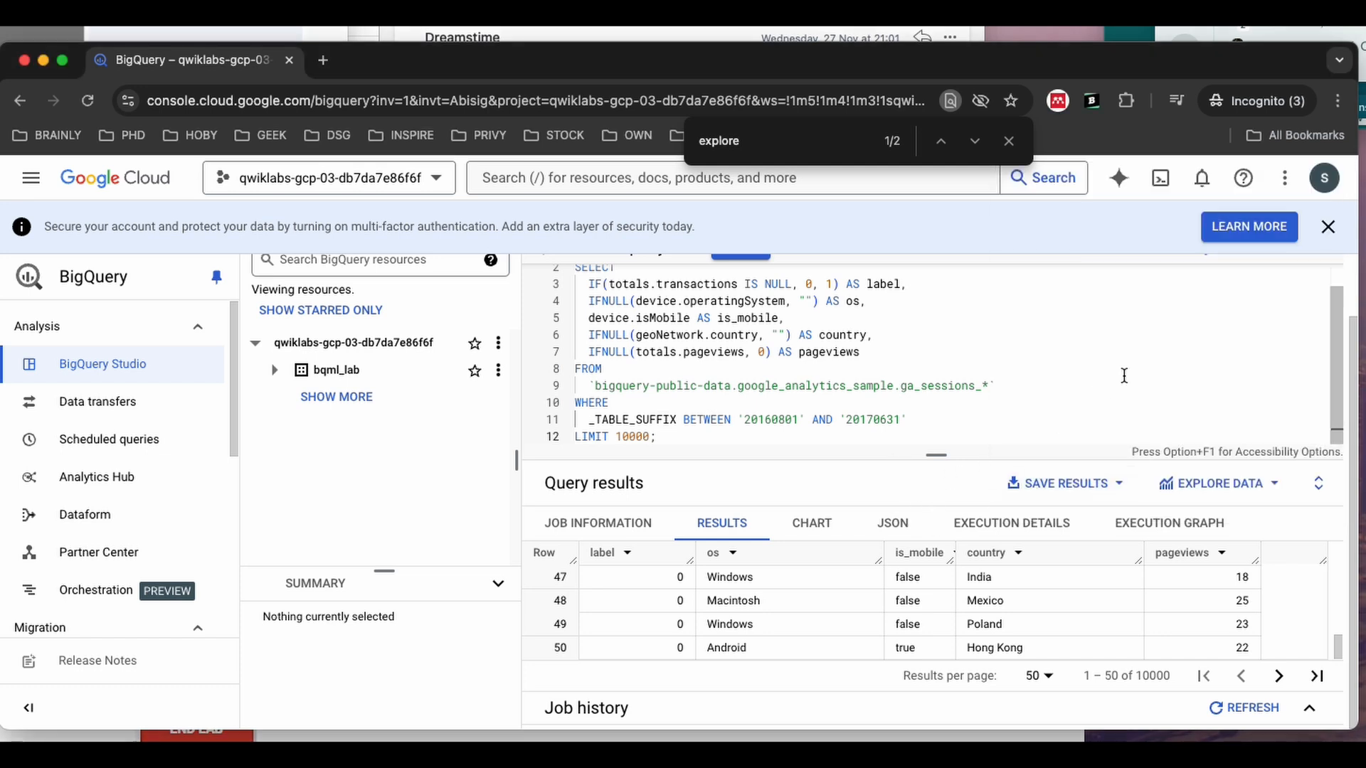
Step: Dismiss the security notice and save the query as a view named training_data in the bqml_lab dataset
{"action": "left_click", "coordinate": [1328, 227]}
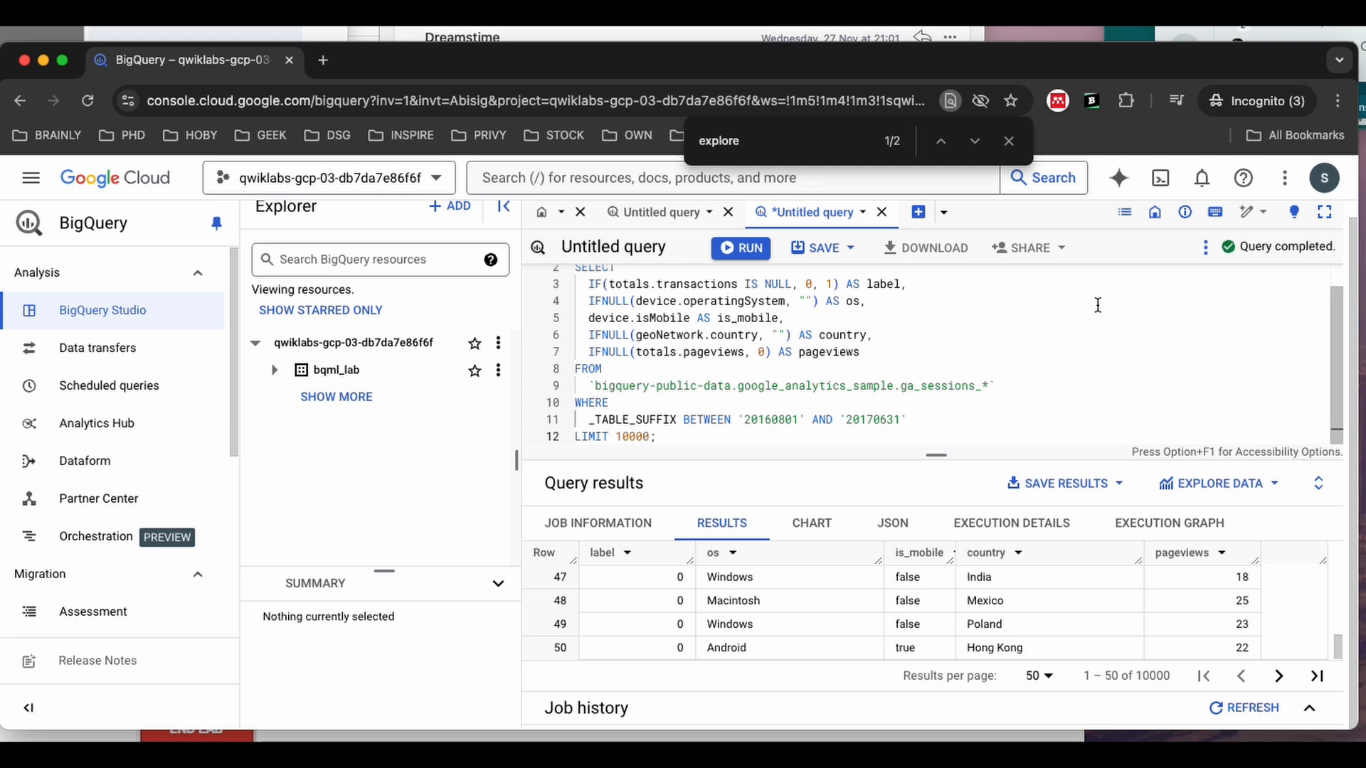
{"action": "left_click", "coordinate": [822, 246]}
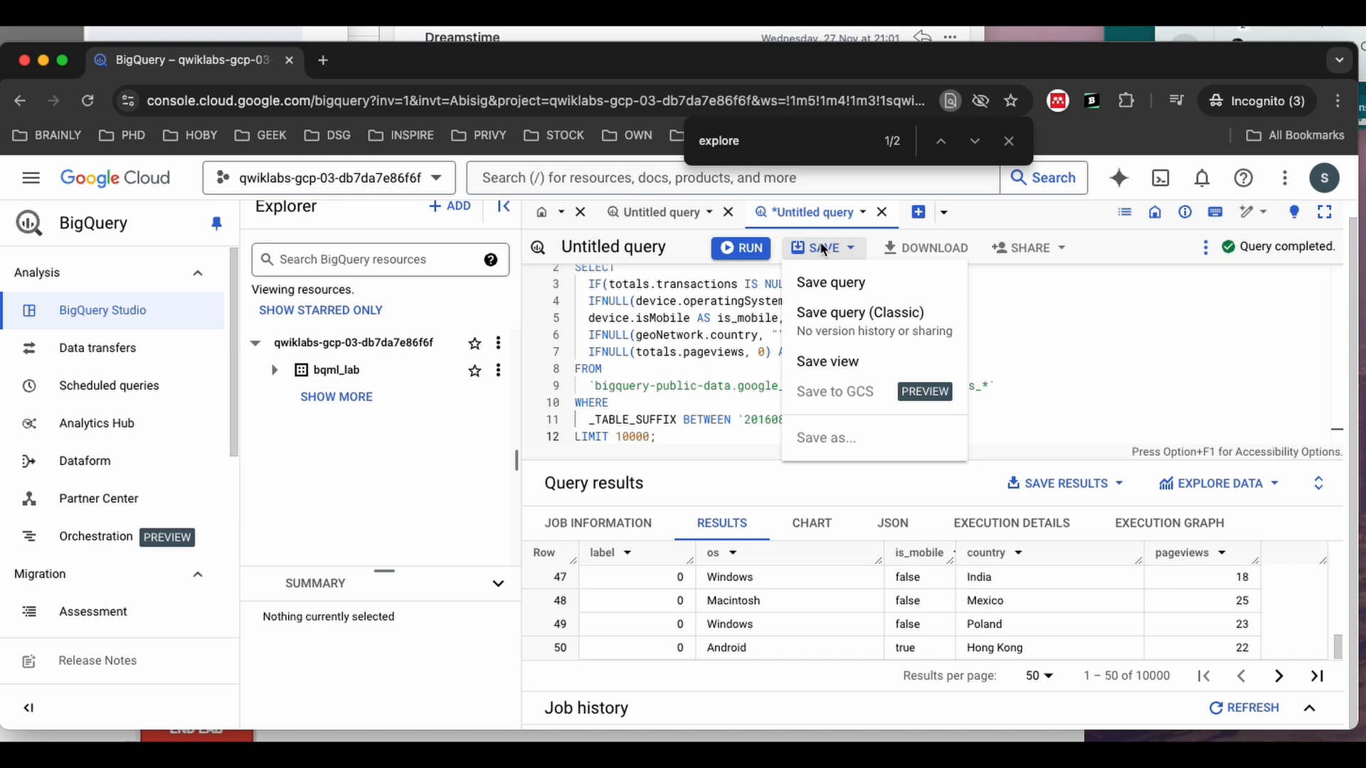
{"action": "left_click", "coordinate": [833, 366]}
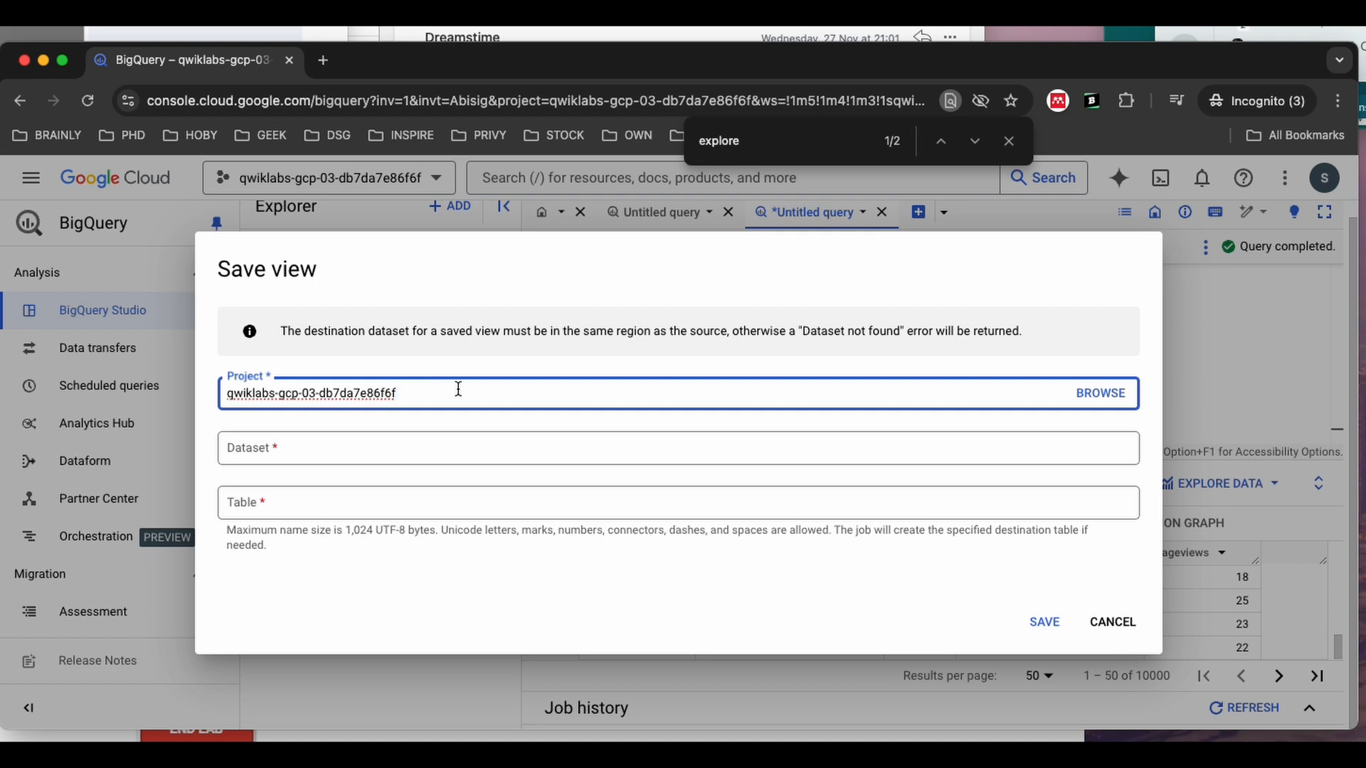
{"action": "left_click", "coordinate": [427, 450]}
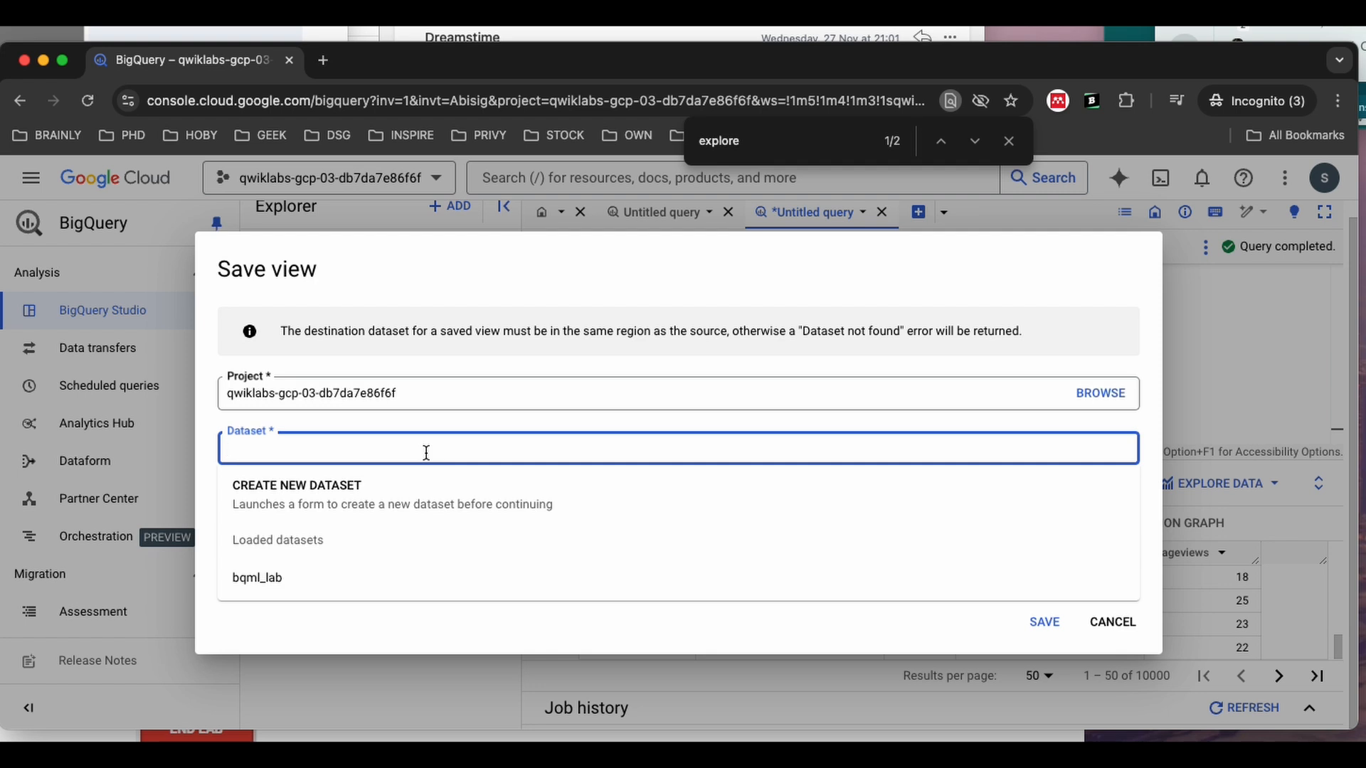
{"action": "left_click", "coordinate": [316, 577]}
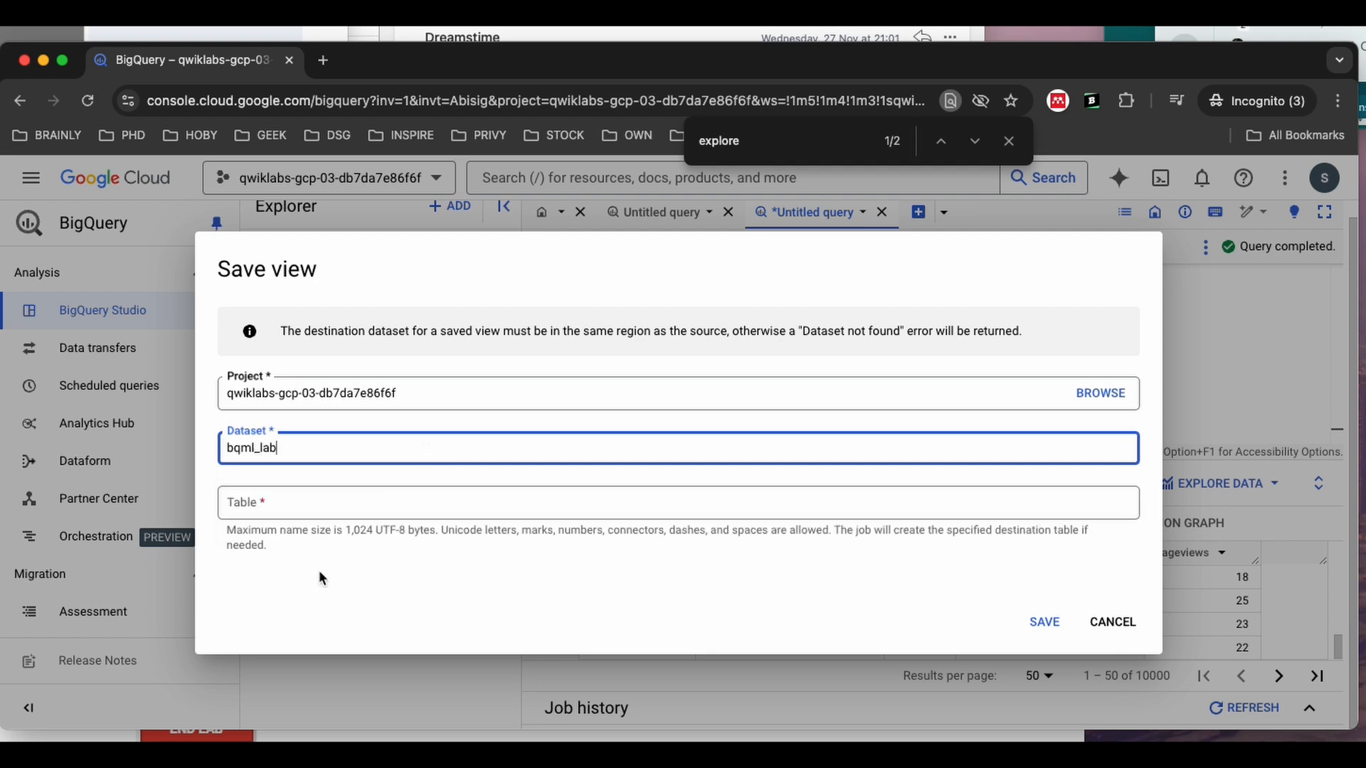
{"action": "left_click", "coordinate": [274, 502]}
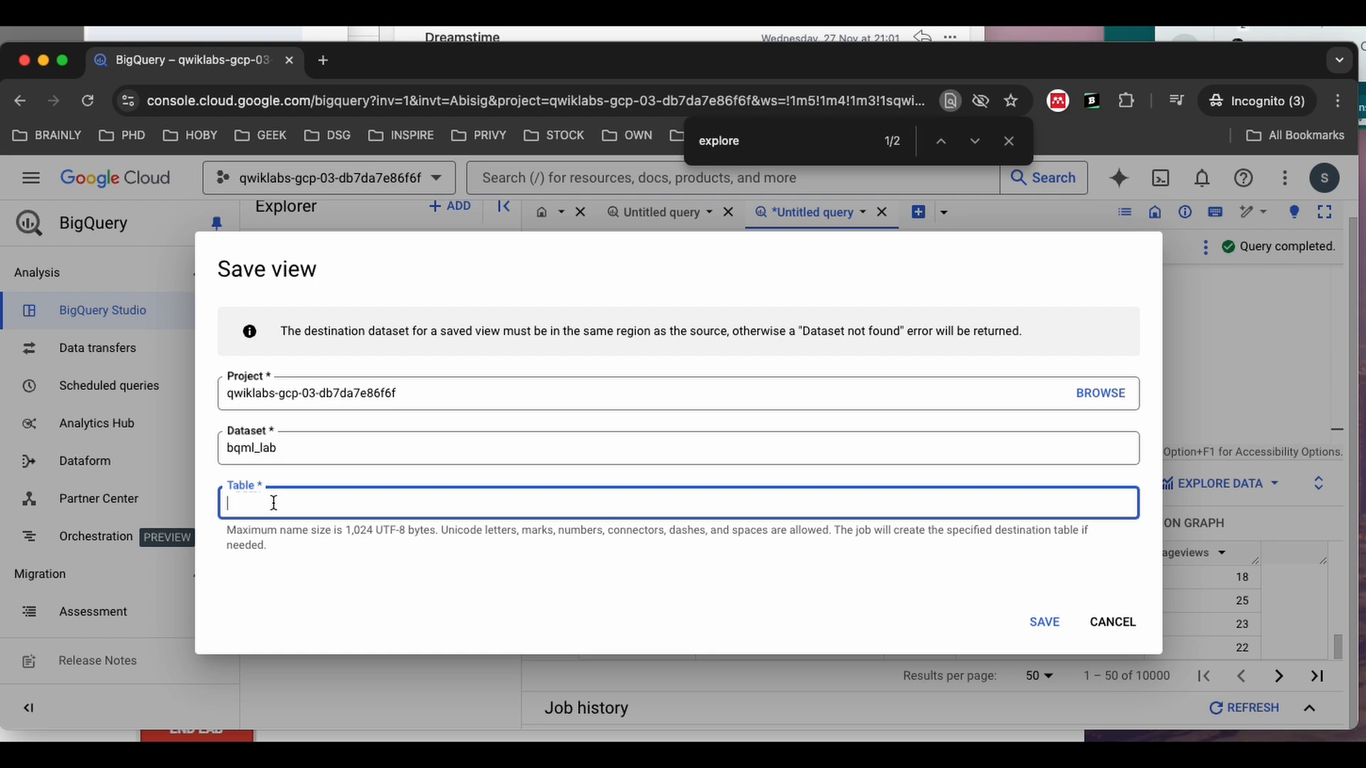
{"action": "type", "text": "training_data"}
{"action": "left_click", "coordinate": [1040, 622]}
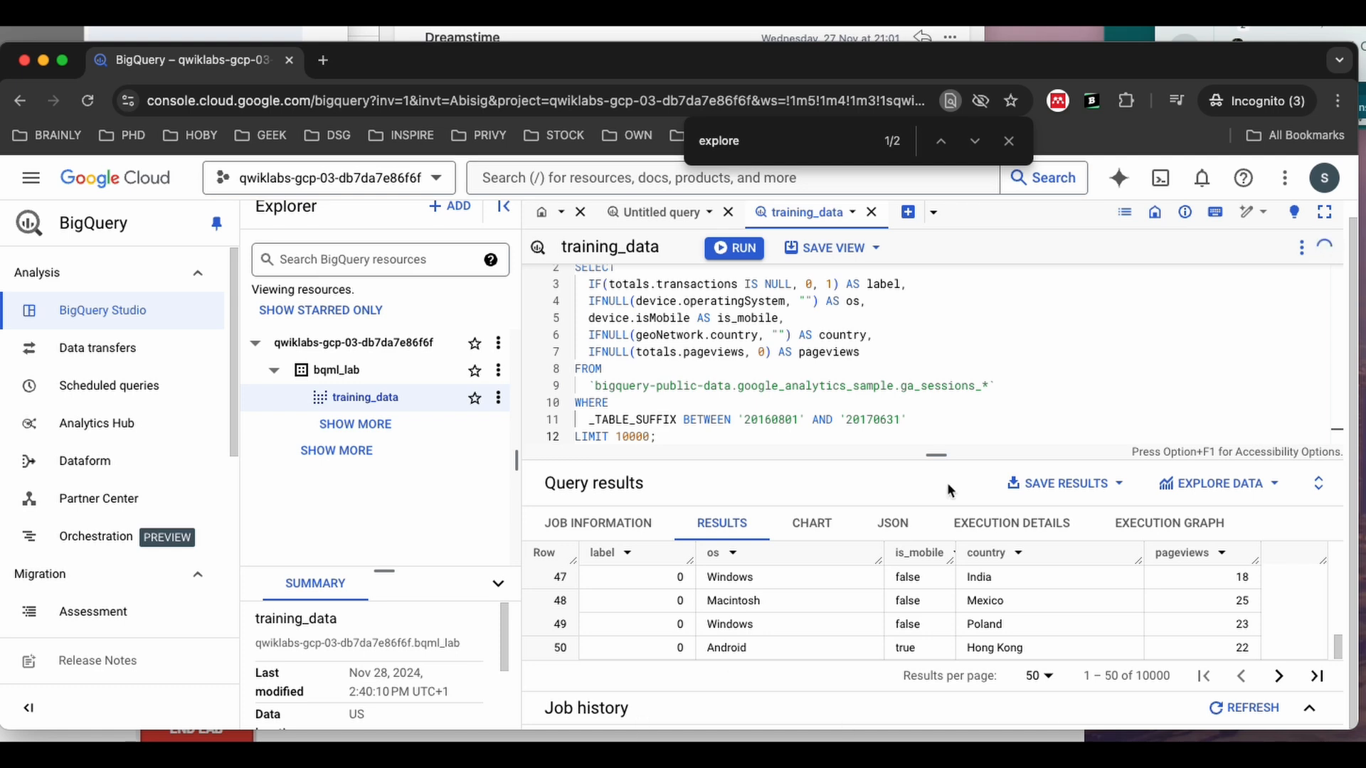
Step: Write and run a new query that creates or replaces the logistic_reg model bqml_lab.sample_model, selecting everything from bqml_lab.training_data
{"action": "scroll", "coordinate": [740, 384], "scroll_direction": "up", "scroll_amount": 2}
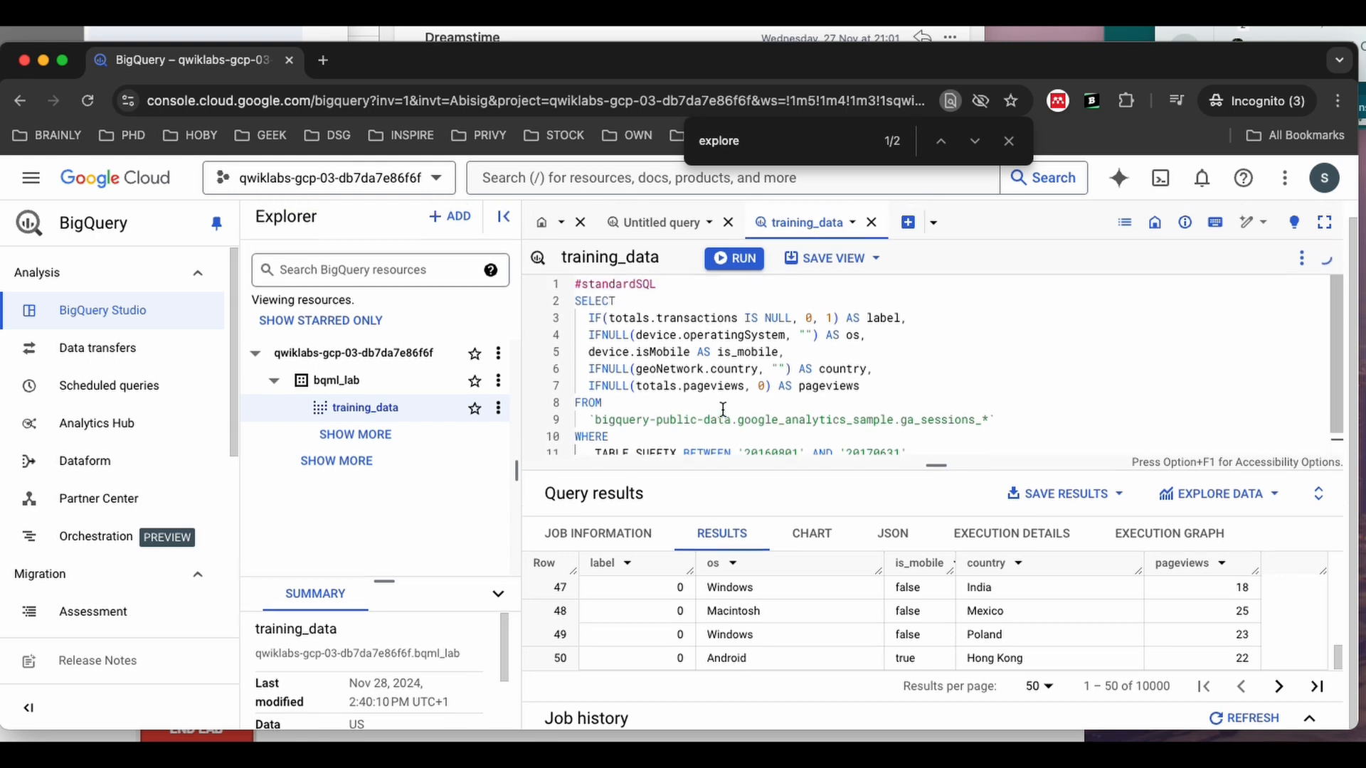
{"action": "left_click", "coordinate": [908, 228]}
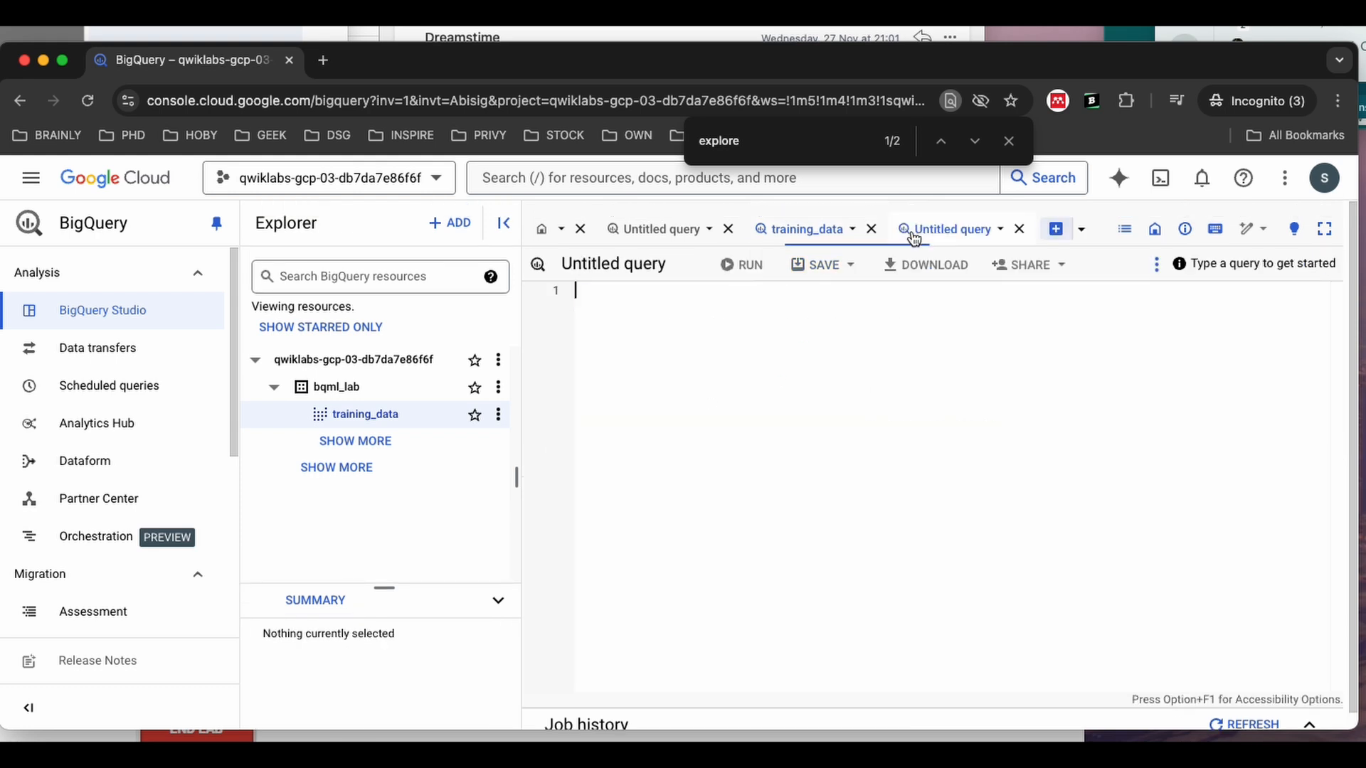
{"action": "left_click", "coordinate": [670, 431]}
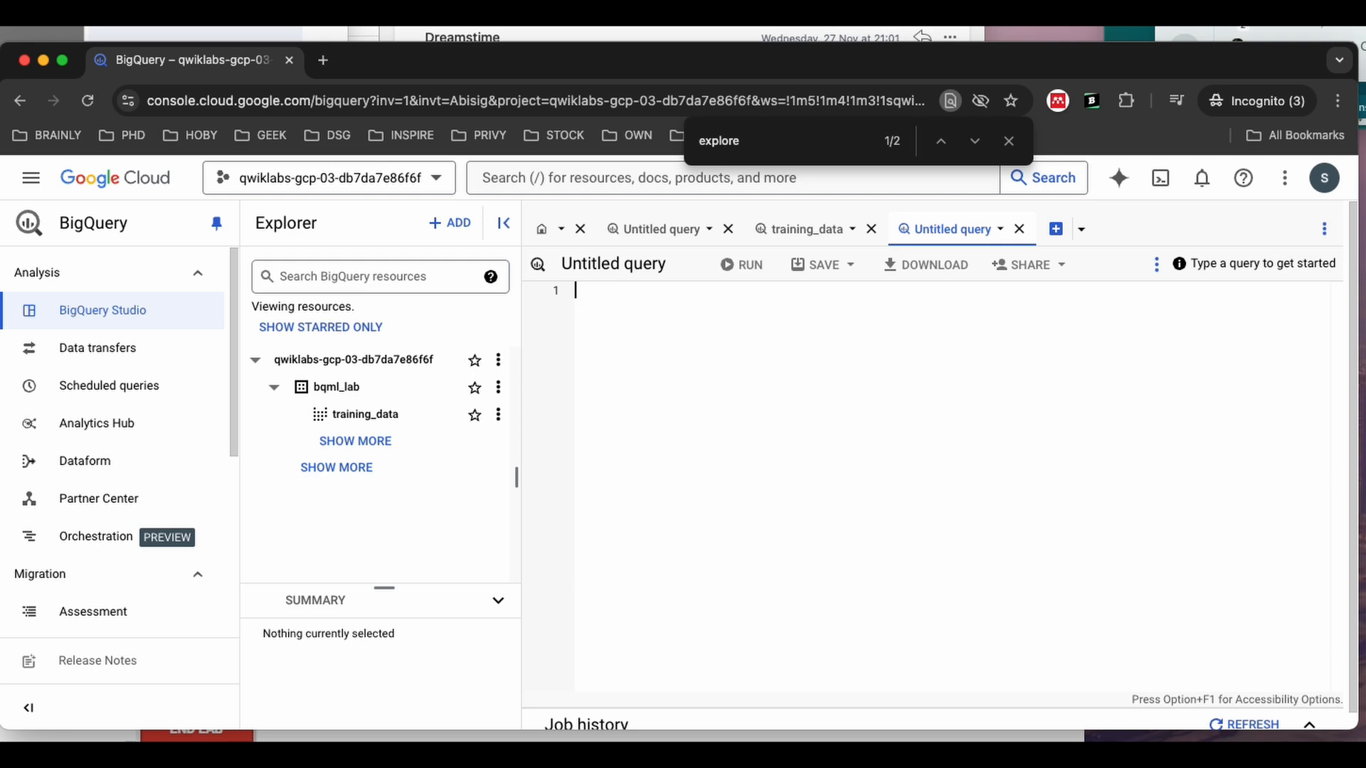
{"action": "key", "text": "super+Tab"}
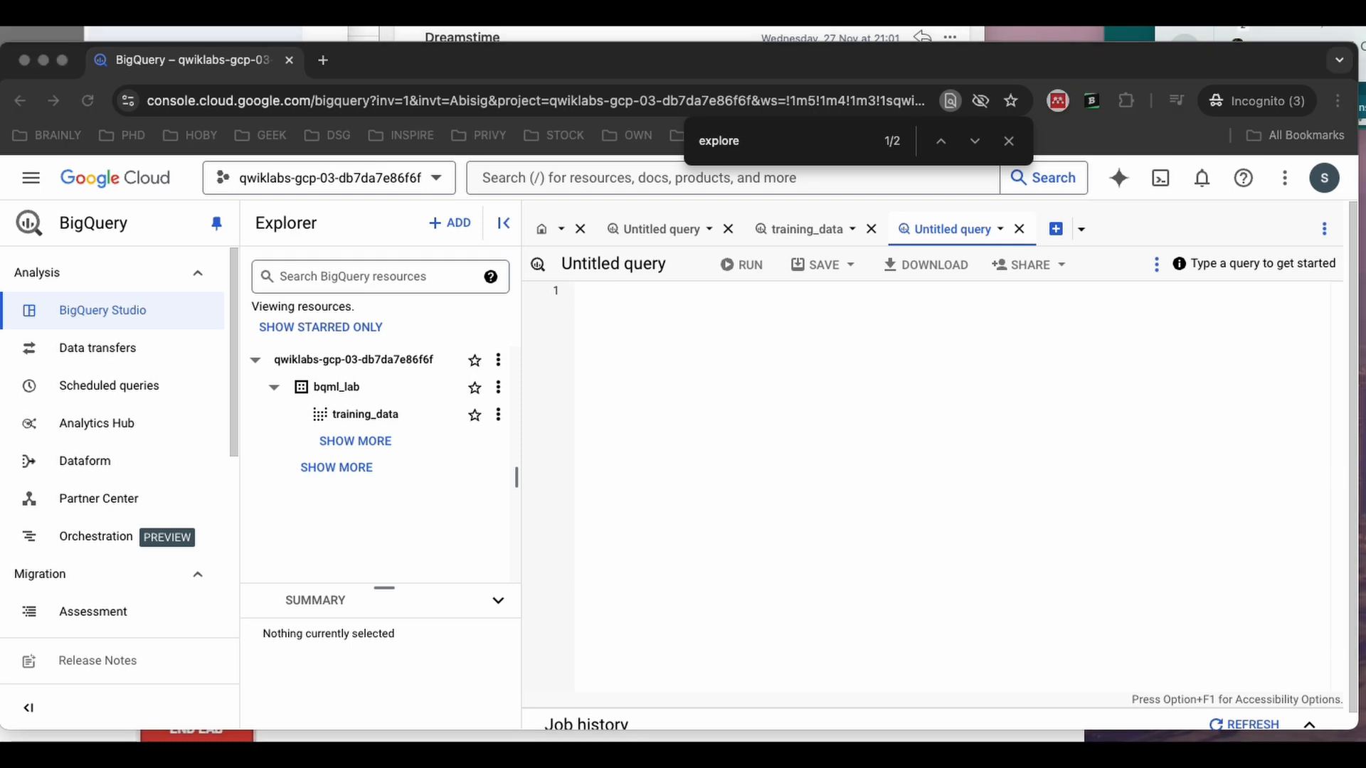
{"action": "left_click", "coordinate": [604, 355]}
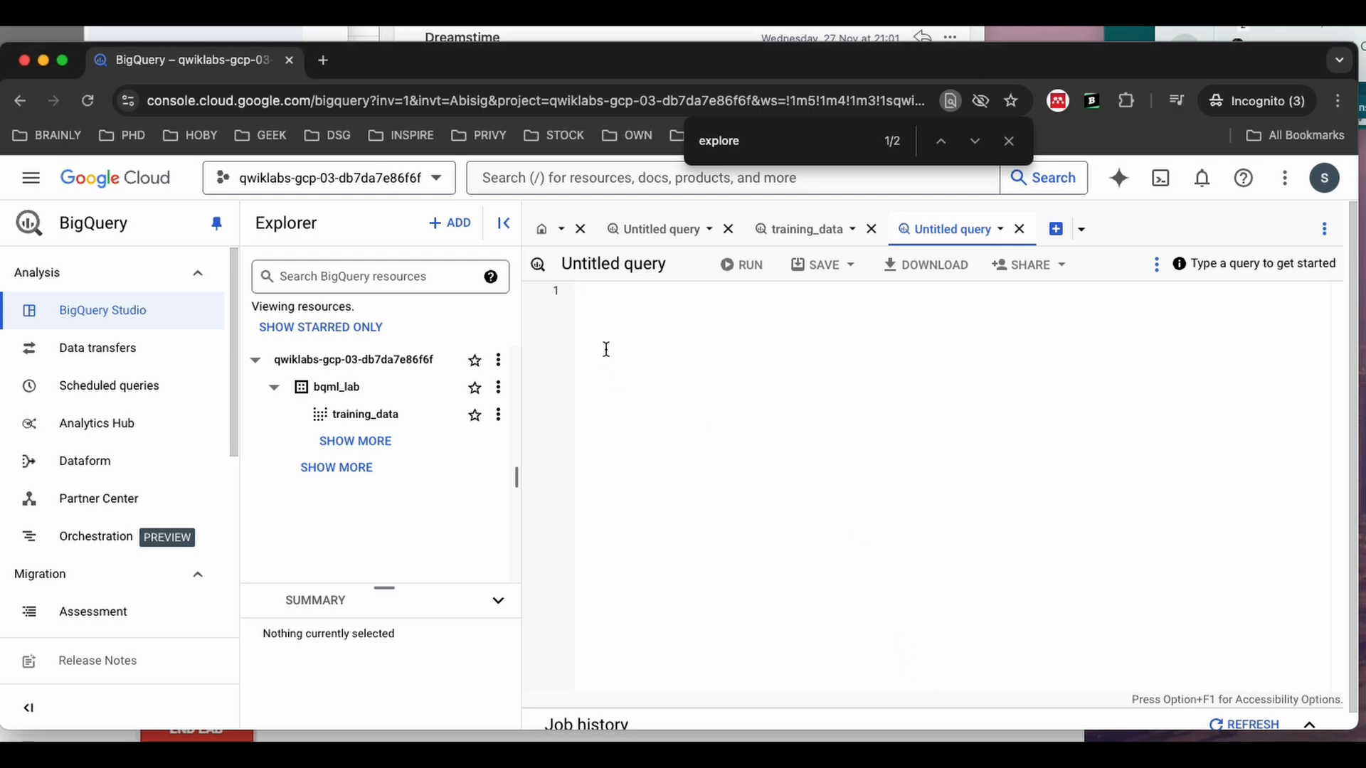
{"action": "type", "text": "#standardSQL CREATE OR REPLACE MODEL `bqml_lab.sample_model` OPTIONS(model_type='logistic_reg') AS SELECT * from `bqml_lab.training_data`;"}
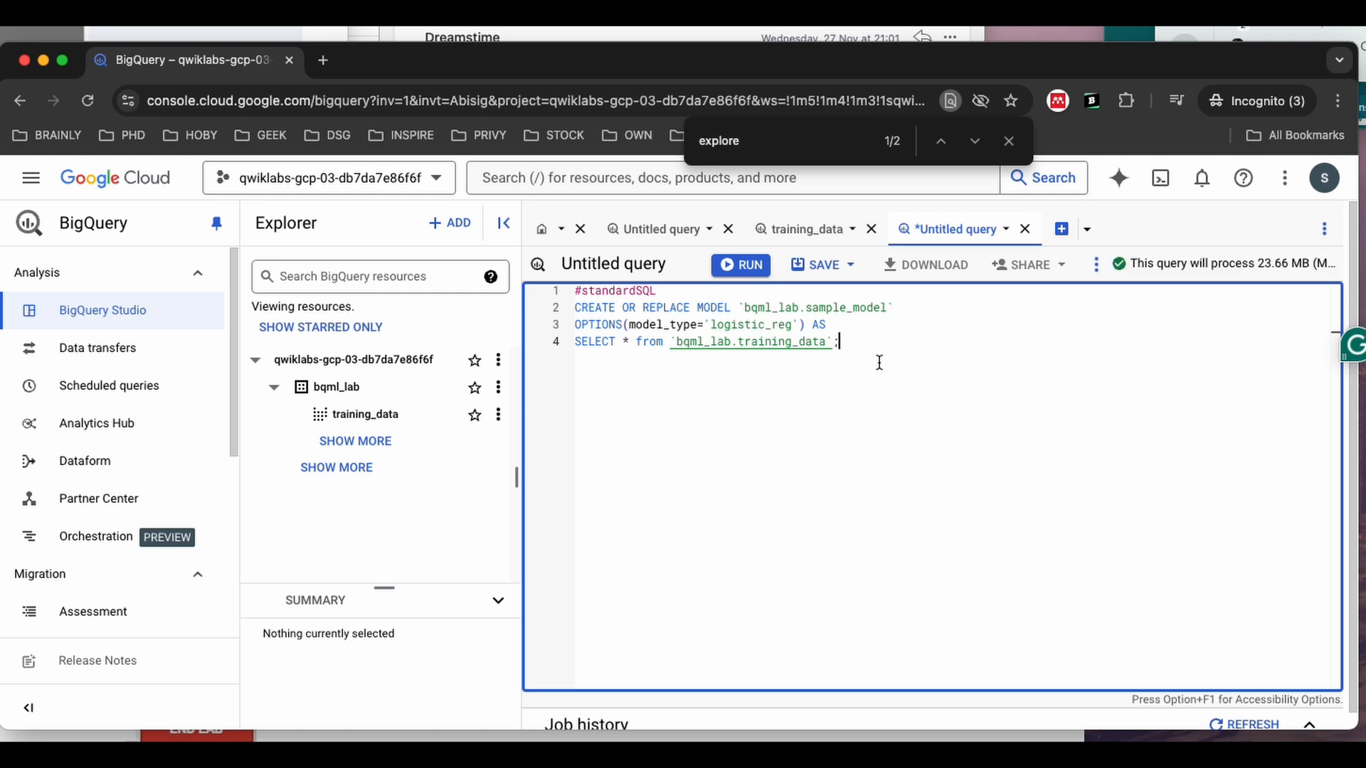
{"action": "left_click", "coordinate": [755, 271]}
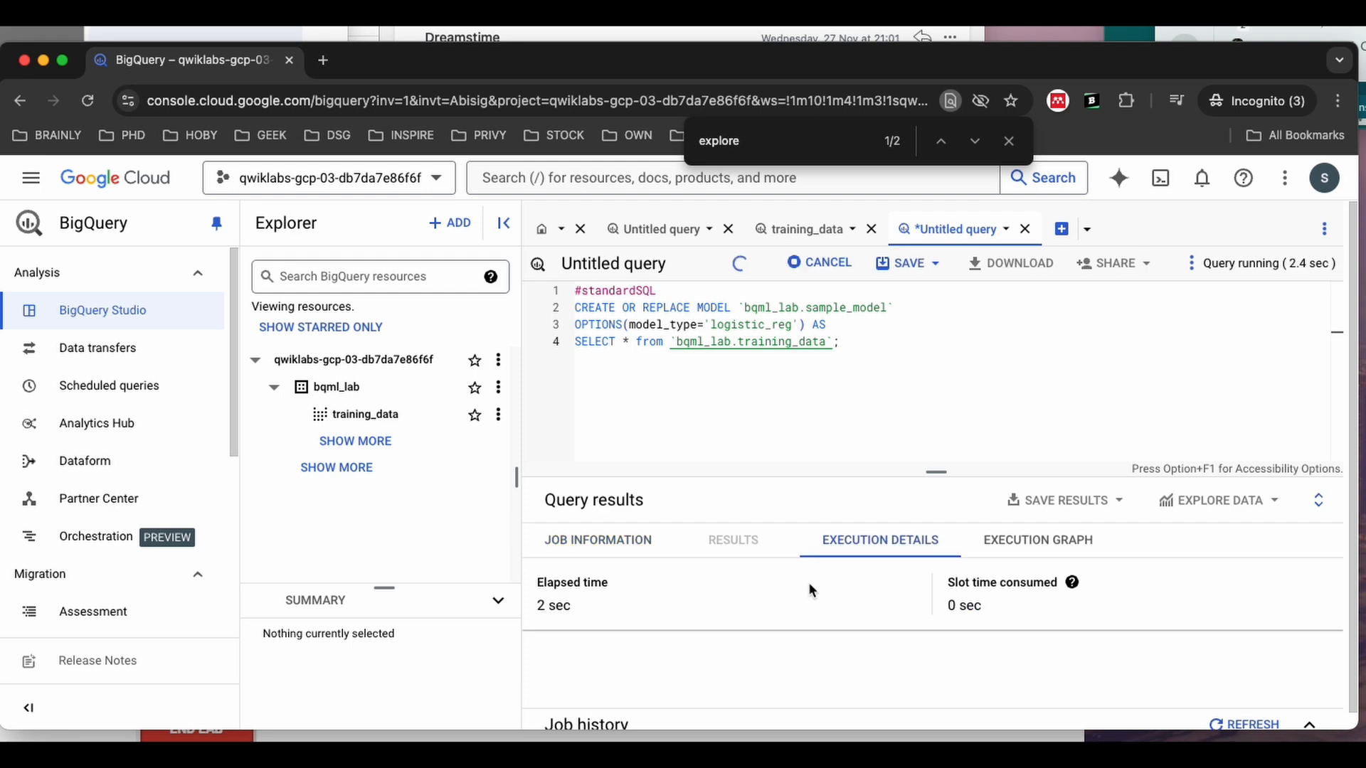
Step: Monitor the model creation job's execution details, checking the elapsed time, stages, training iterations and the loss and duration charts
{"action": "scroll", "coordinate": [809, 589], "scroll_direction": "down", "scroll_amount": 1}
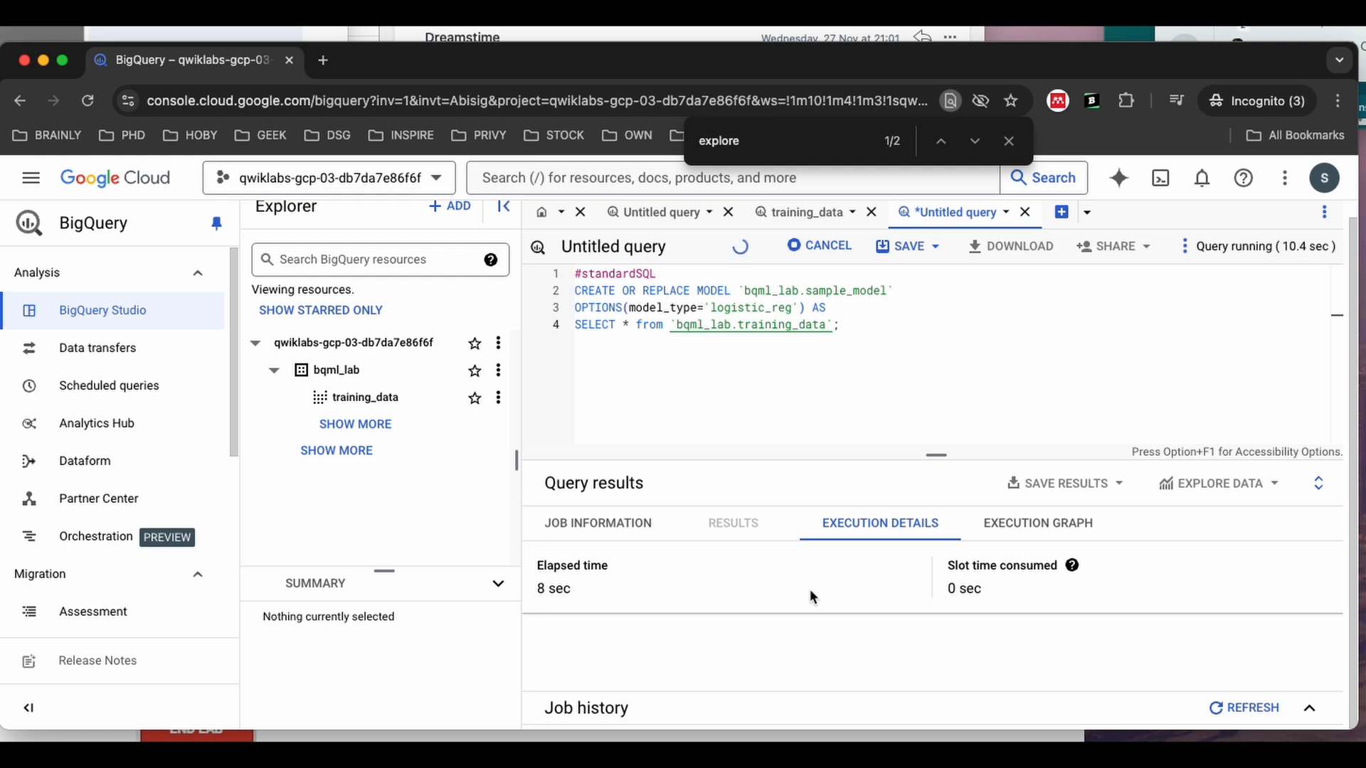
{"action": "scroll", "coordinate": [809, 589], "scroll_direction": "up", "scroll_amount": 1}
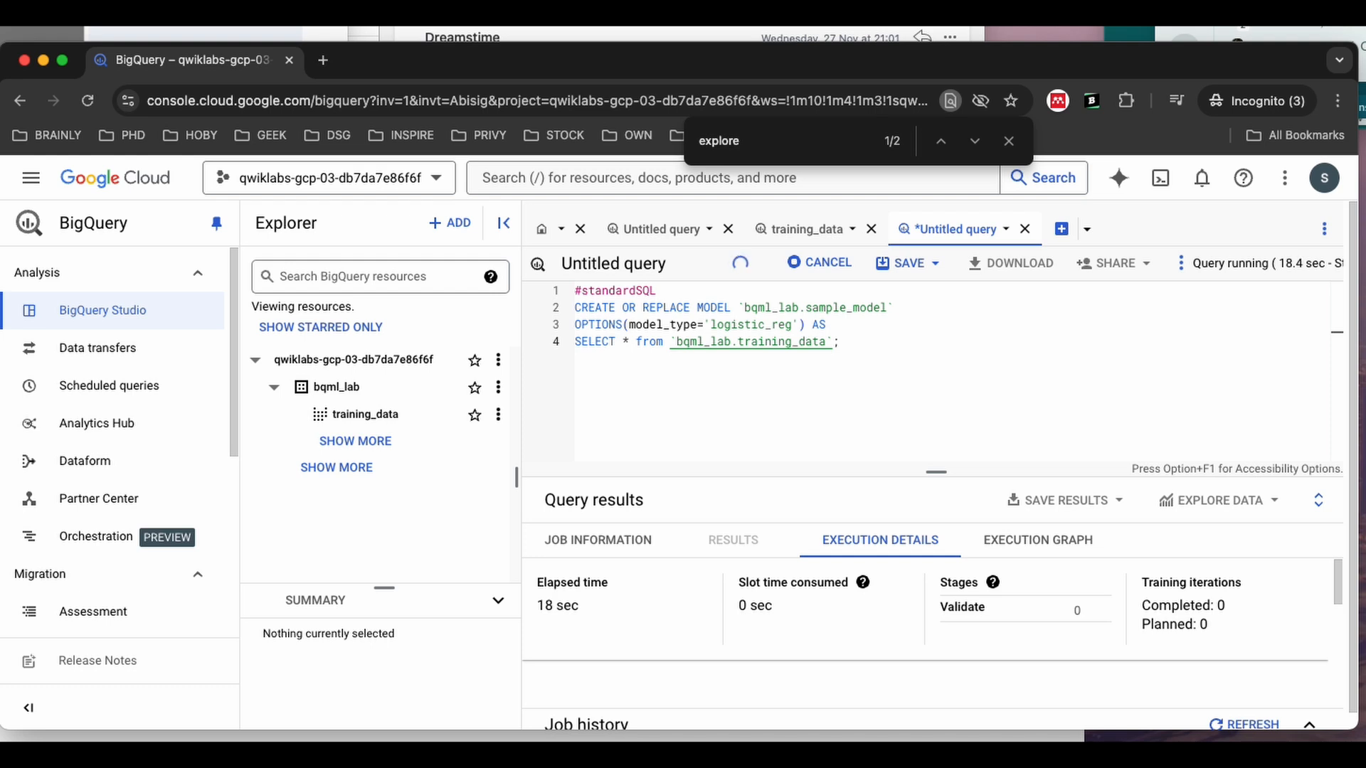
{"action": "scroll", "coordinate": [804, 612], "scroll_direction": "down", "scroll_amount": 3}
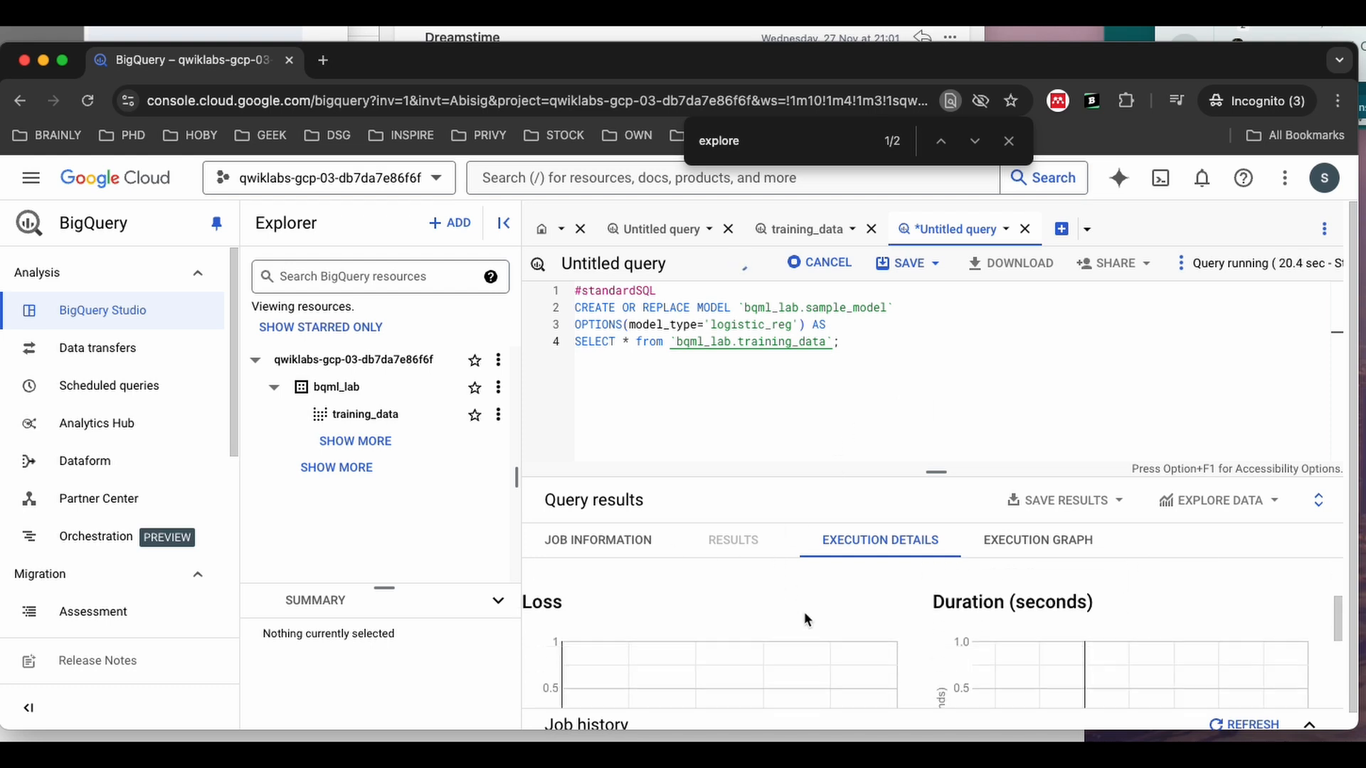
{"action": "scroll", "coordinate": [804, 619], "scroll_direction": "down", "scroll_amount": 3}
{"action": "scroll", "coordinate": [803, 619], "scroll_direction": "up", "scroll_amount": 3}
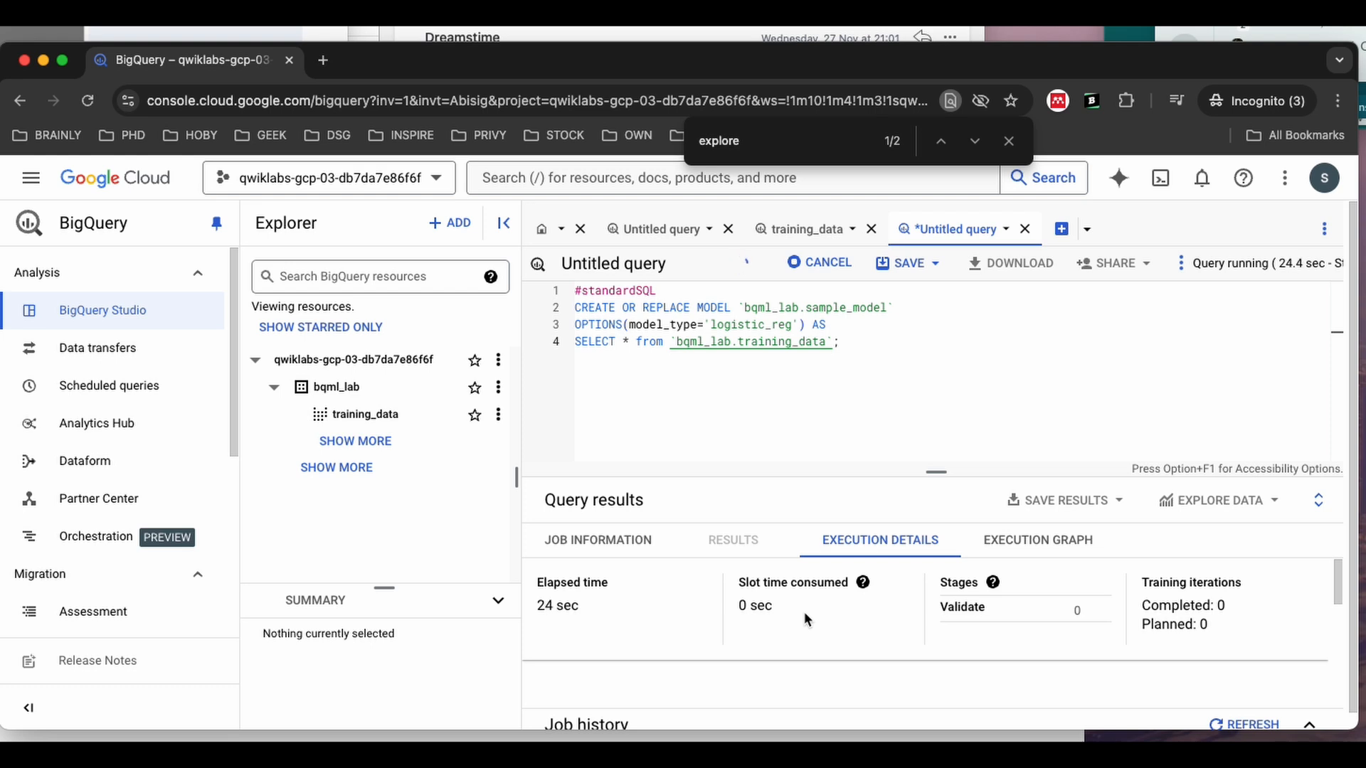
{"action": "scroll", "coordinate": [804, 612], "scroll_direction": "down", "scroll_amount": 5}
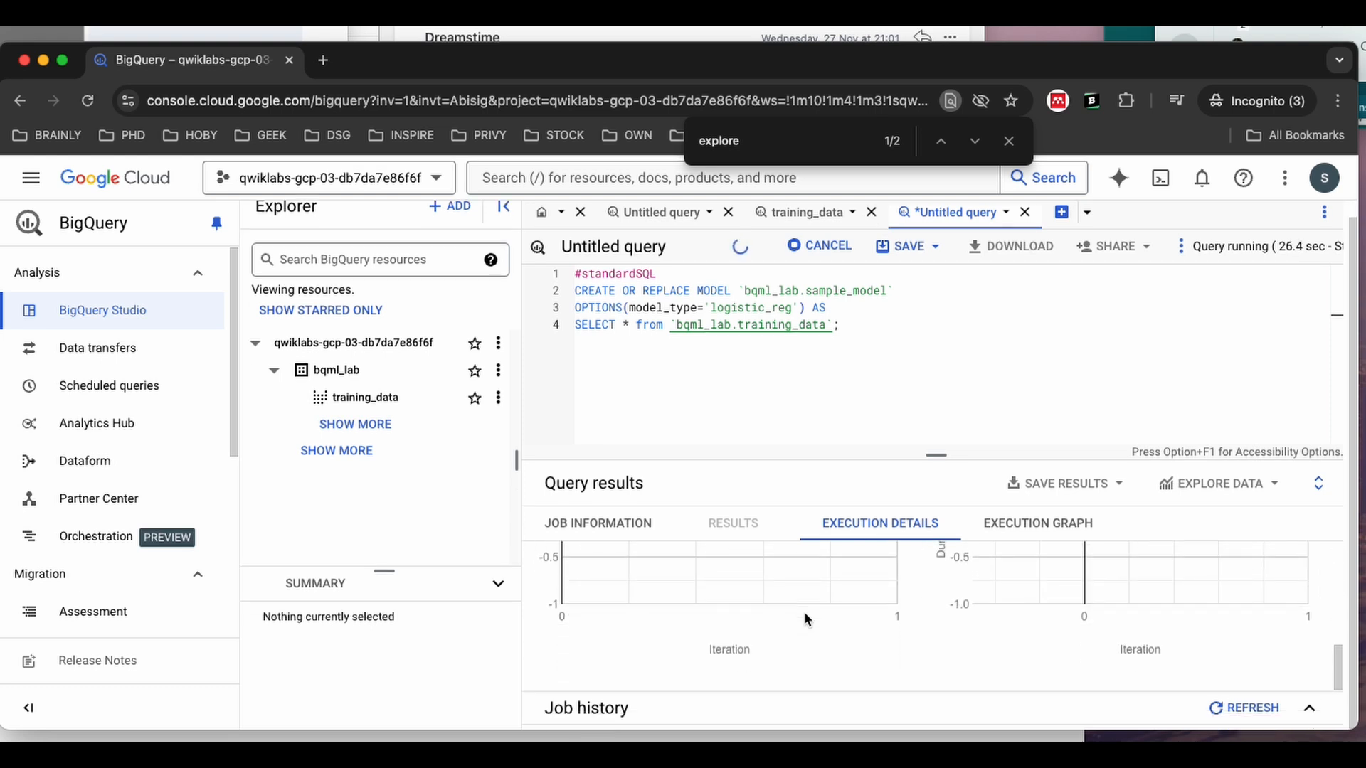
{"action": "scroll", "coordinate": [803, 619], "scroll_direction": "up", "scroll_amount": 2}
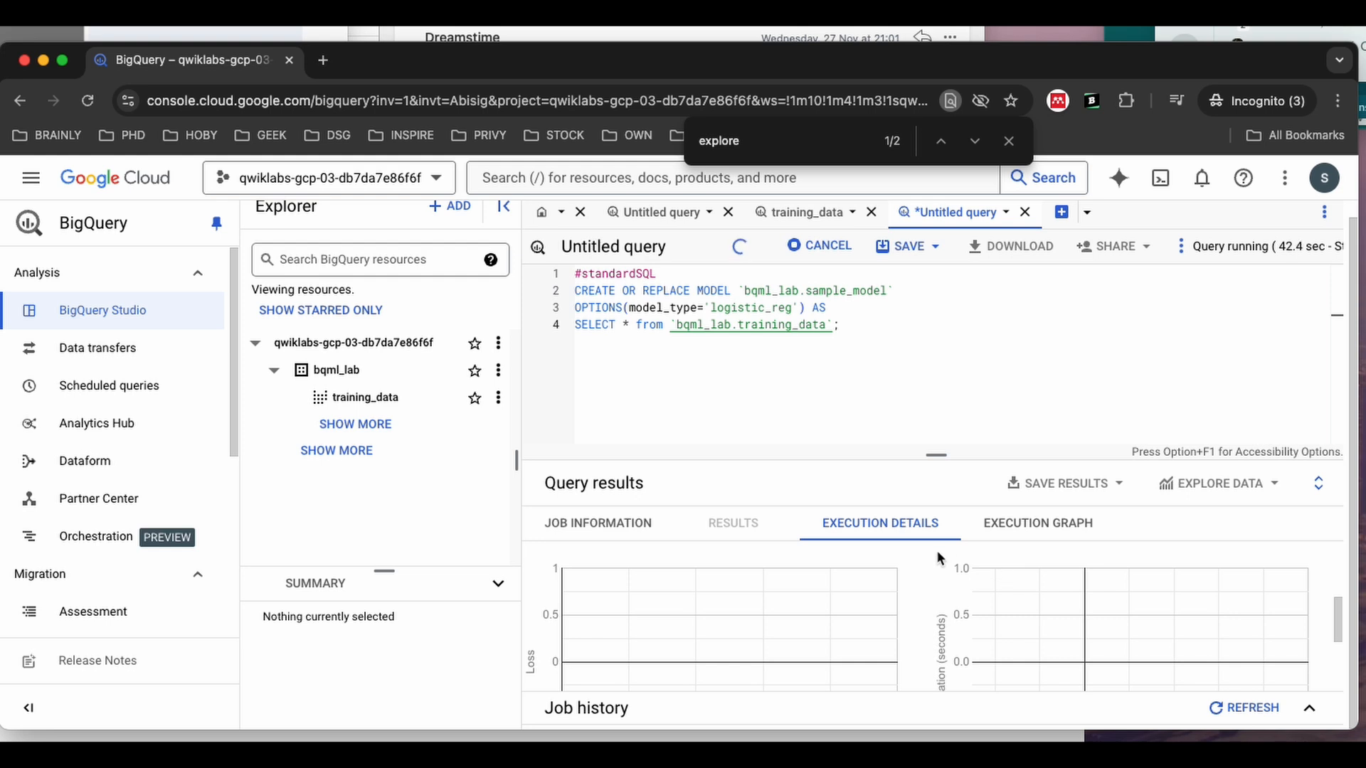
{"action": "scroll", "coordinate": [937, 549], "scroll_direction": "down", "scroll_amount": 3}
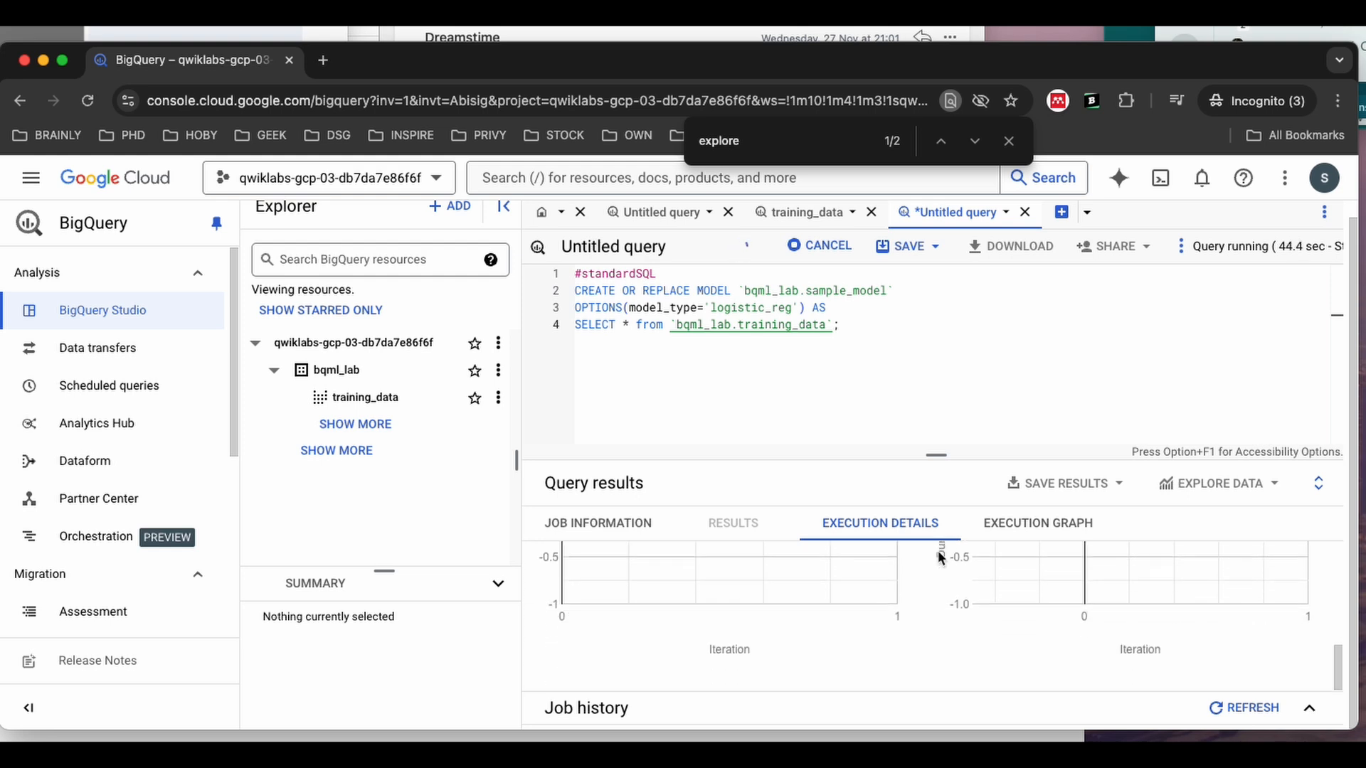
{"action": "scroll", "coordinate": [938, 549], "scroll_direction": "up", "scroll_amount": 5}
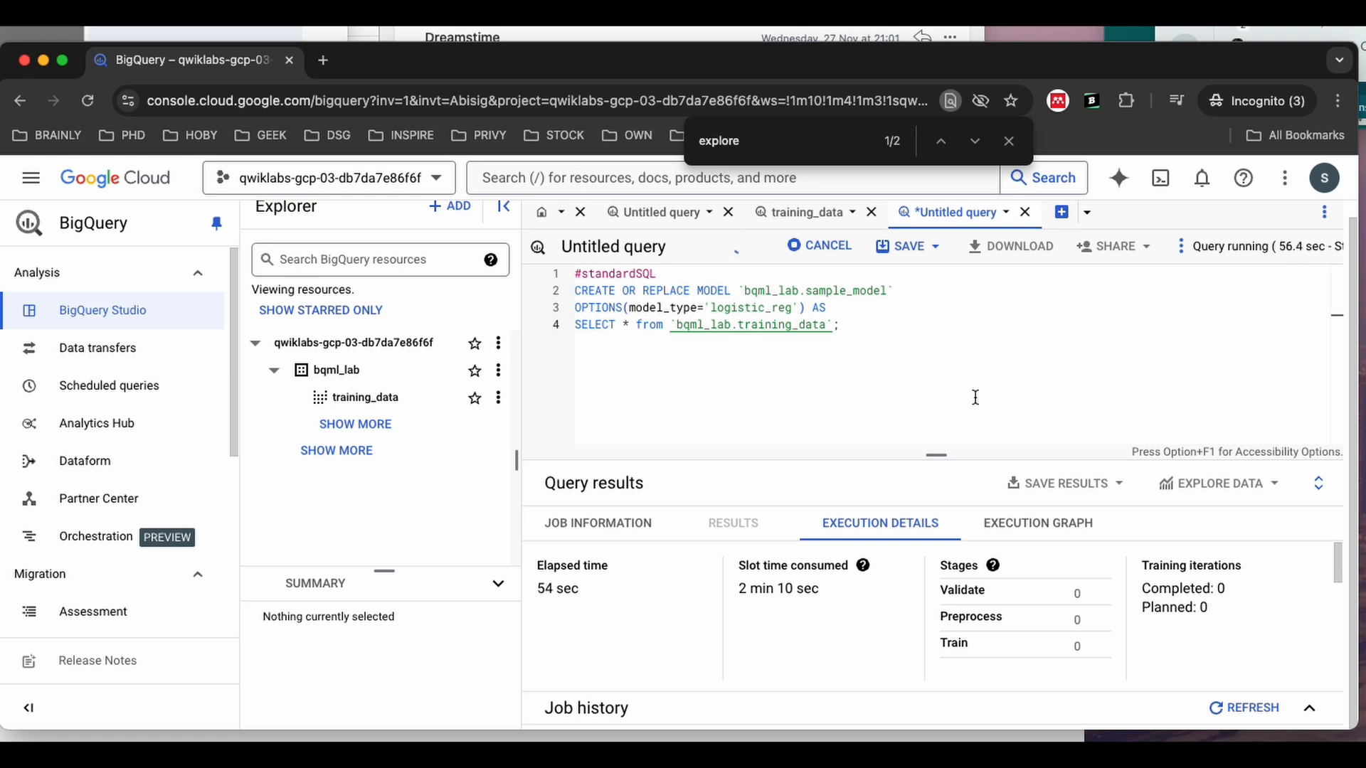
{"action": "left_click", "coordinate": [718, 334]}
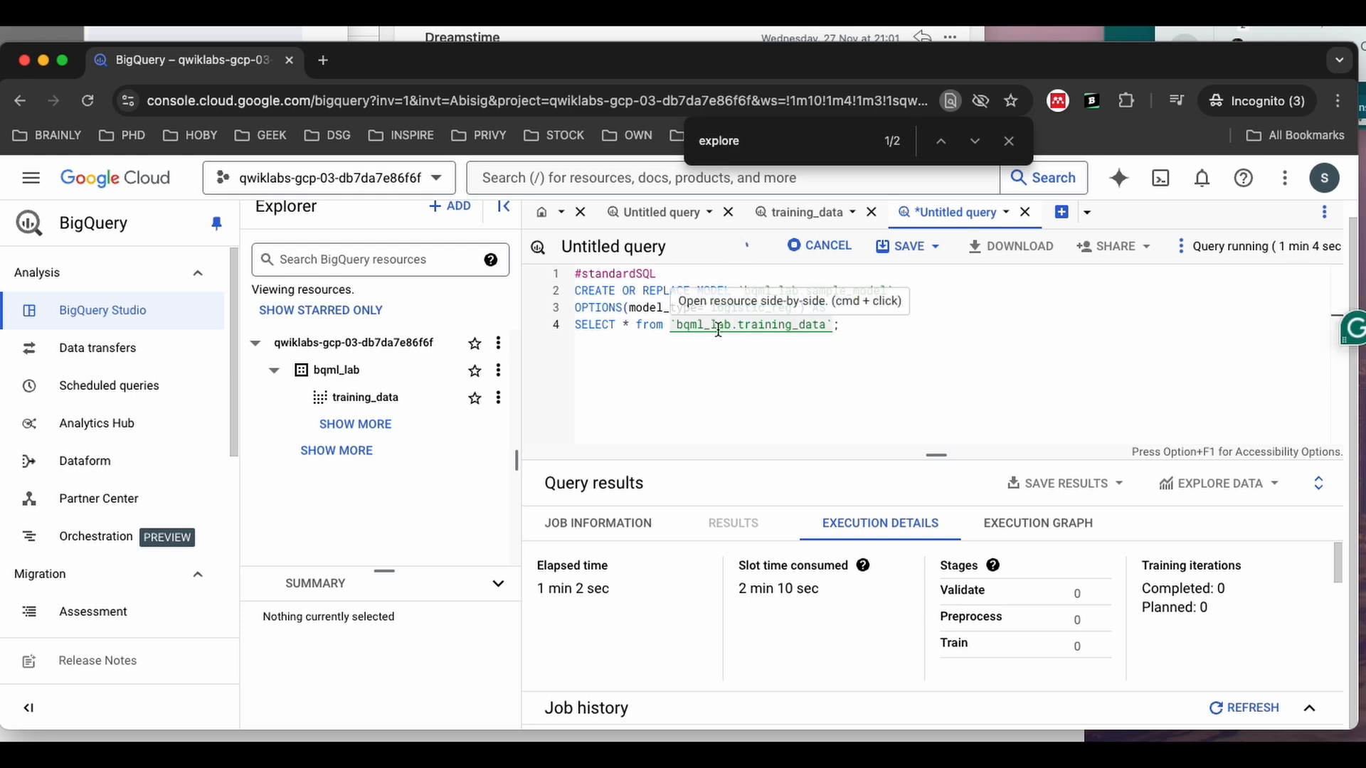
{"action": "scroll", "coordinate": [798, 555], "scroll_direction": "down", "scroll_amount": 2}
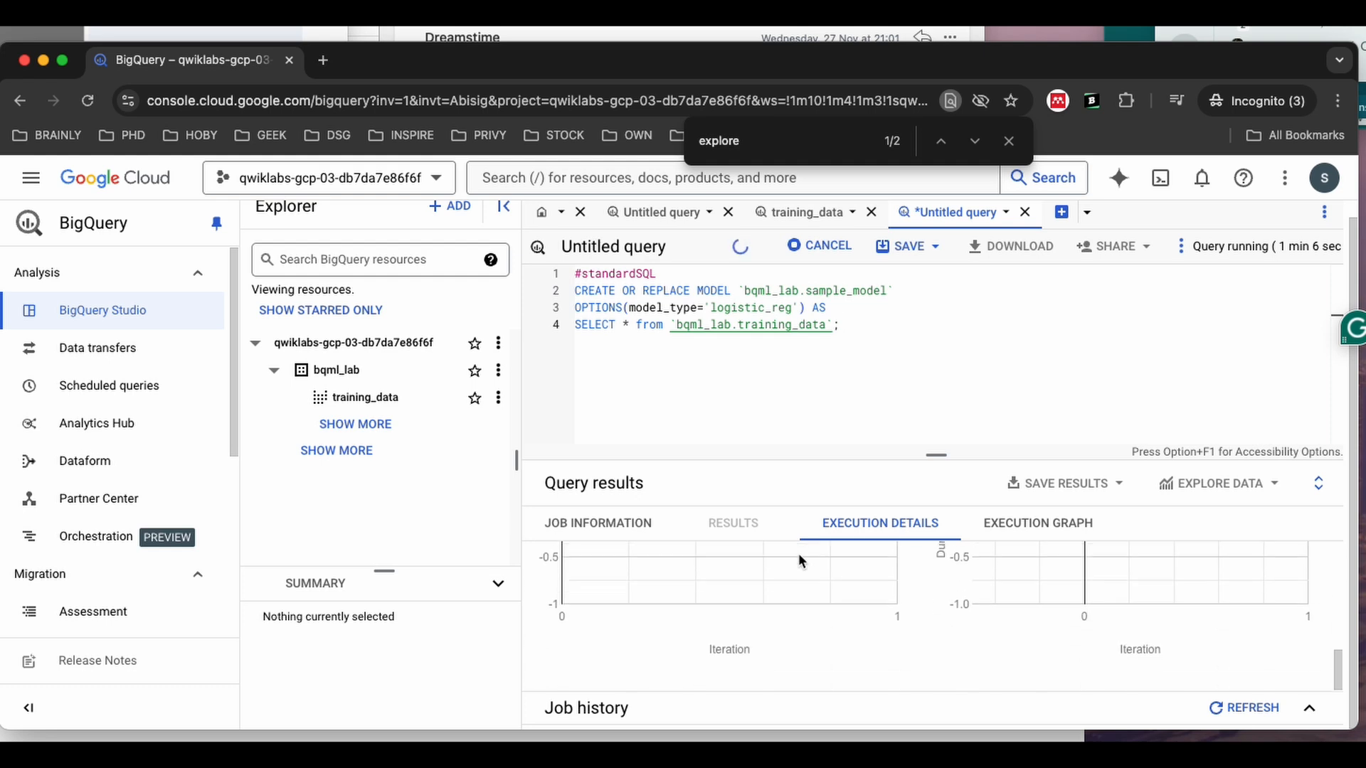
{"action": "scroll", "coordinate": [798, 552], "scroll_direction": "up", "scroll_amount": 3}
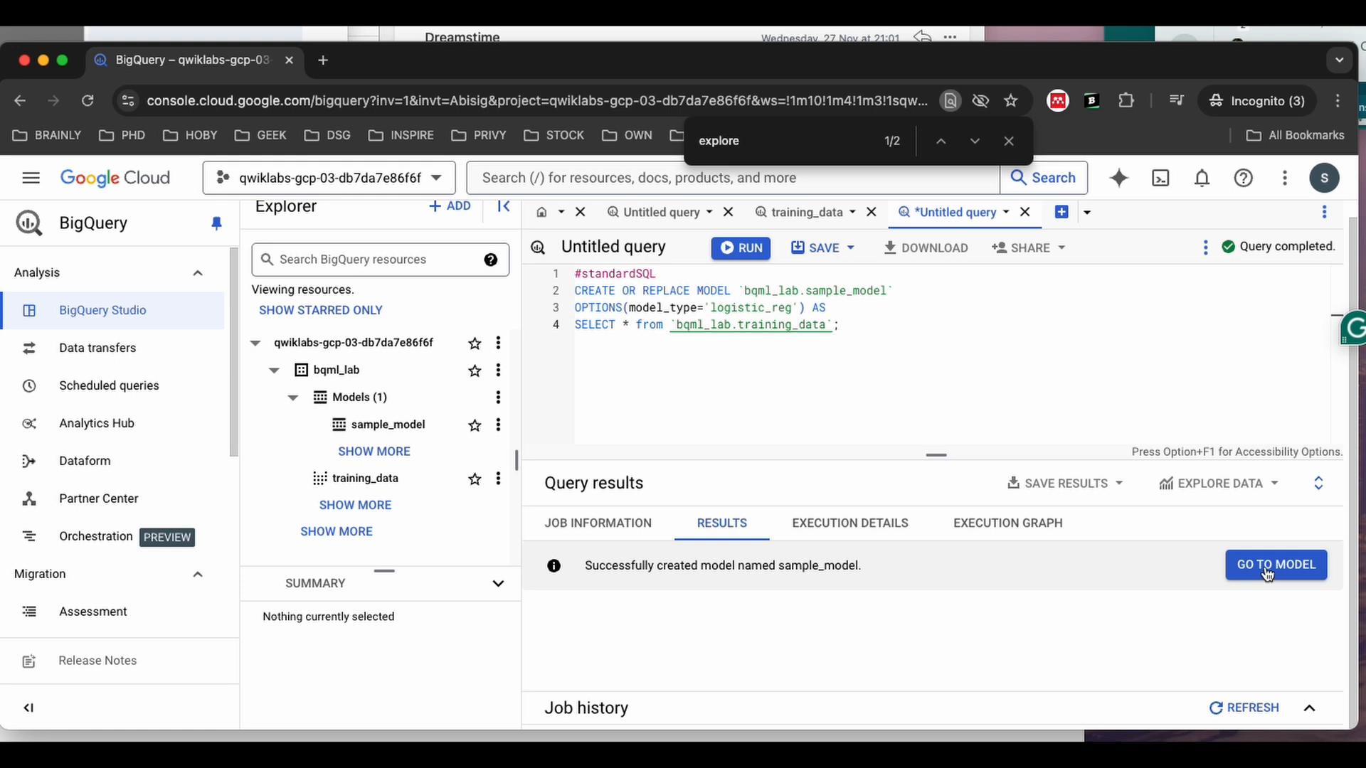
Step: Open the created sample_model and examine its model details, training options and the loss, duration and learn rate charts
{"action": "left_click", "coordinate": [1286, 564]}
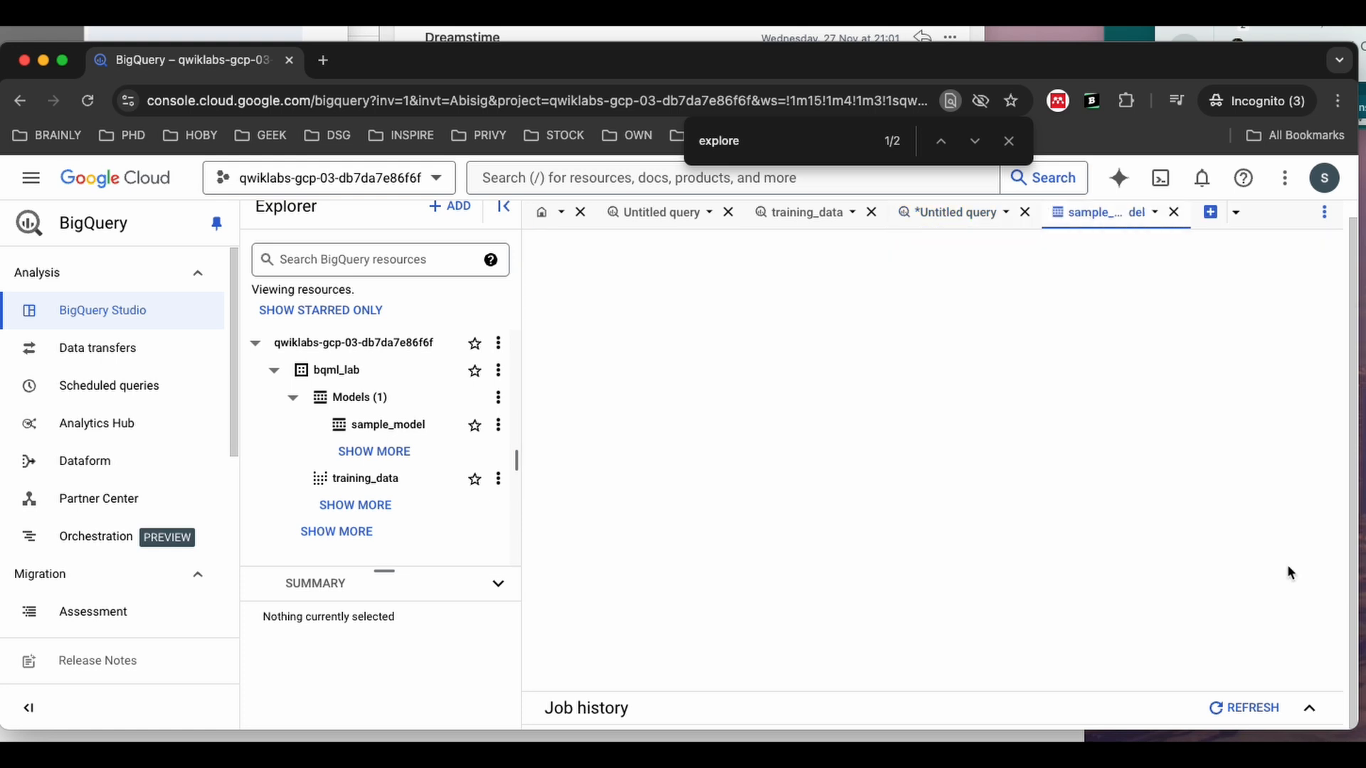
{"action": "scroll", "coordinate": [1062, 532], "scroll_direction": "down", "scroll_amount": 5}
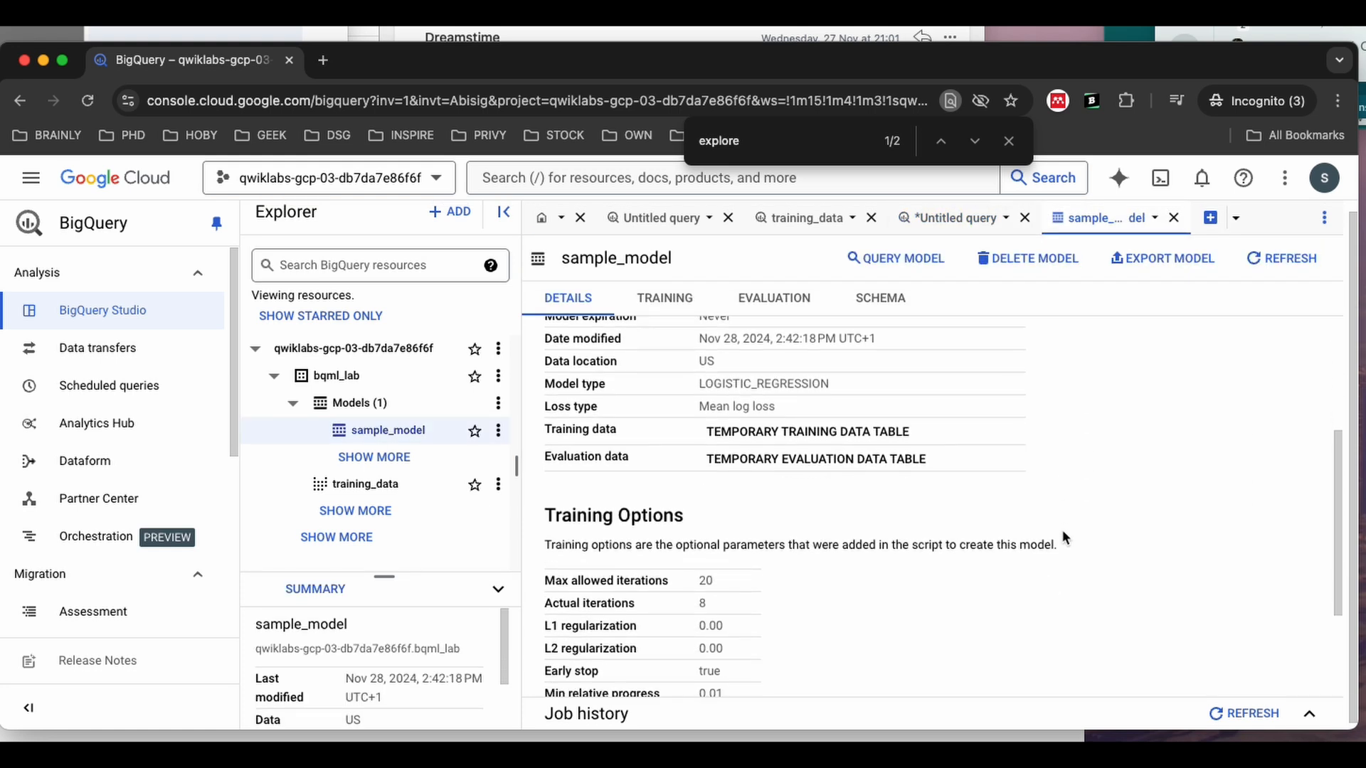
{"action": "scroll", "coordinate": [1061, 530], "scroll_direction": "up", "scroll_amount": 5}
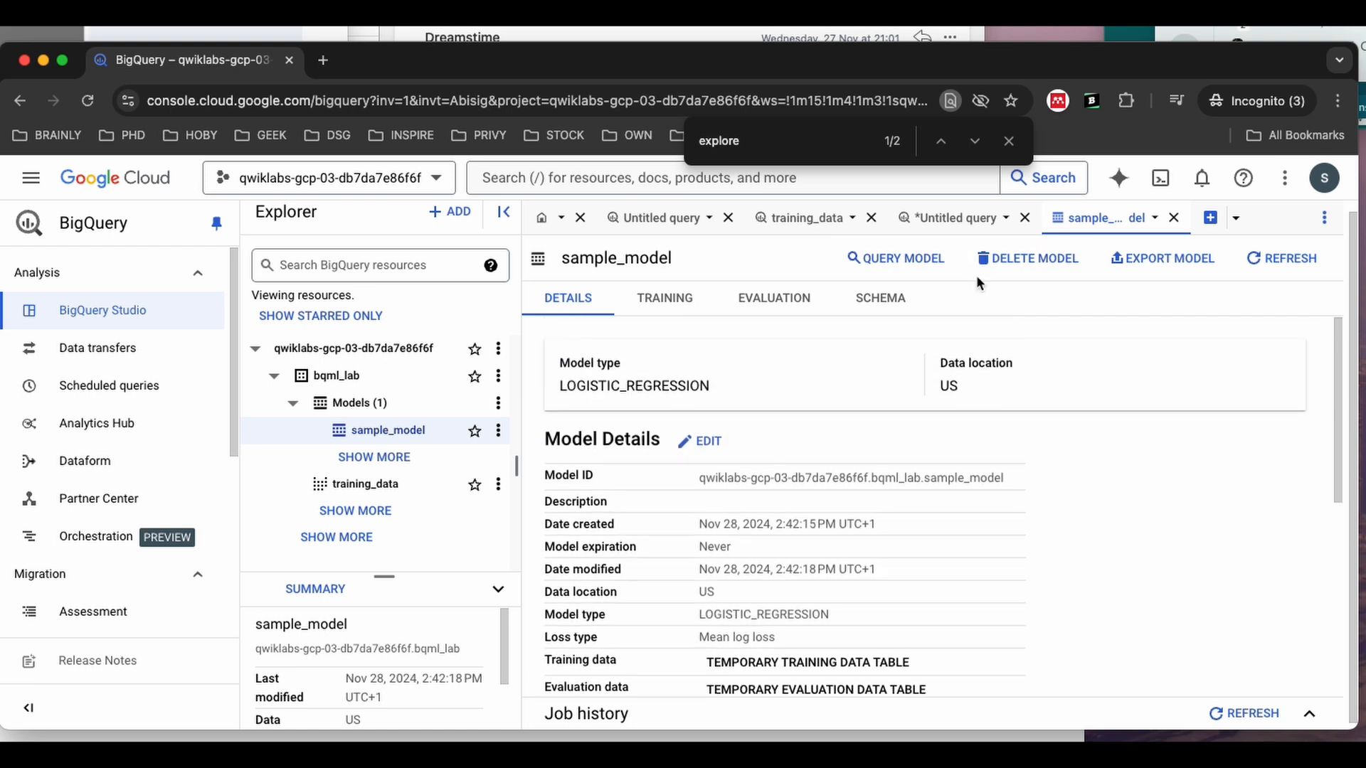
{"action": "left_click", "coordinate": [675, 307]}
{"action": "scroll", "coordinate": [732, 486], "scroll_direction": "down", "scroll_amount": 4}
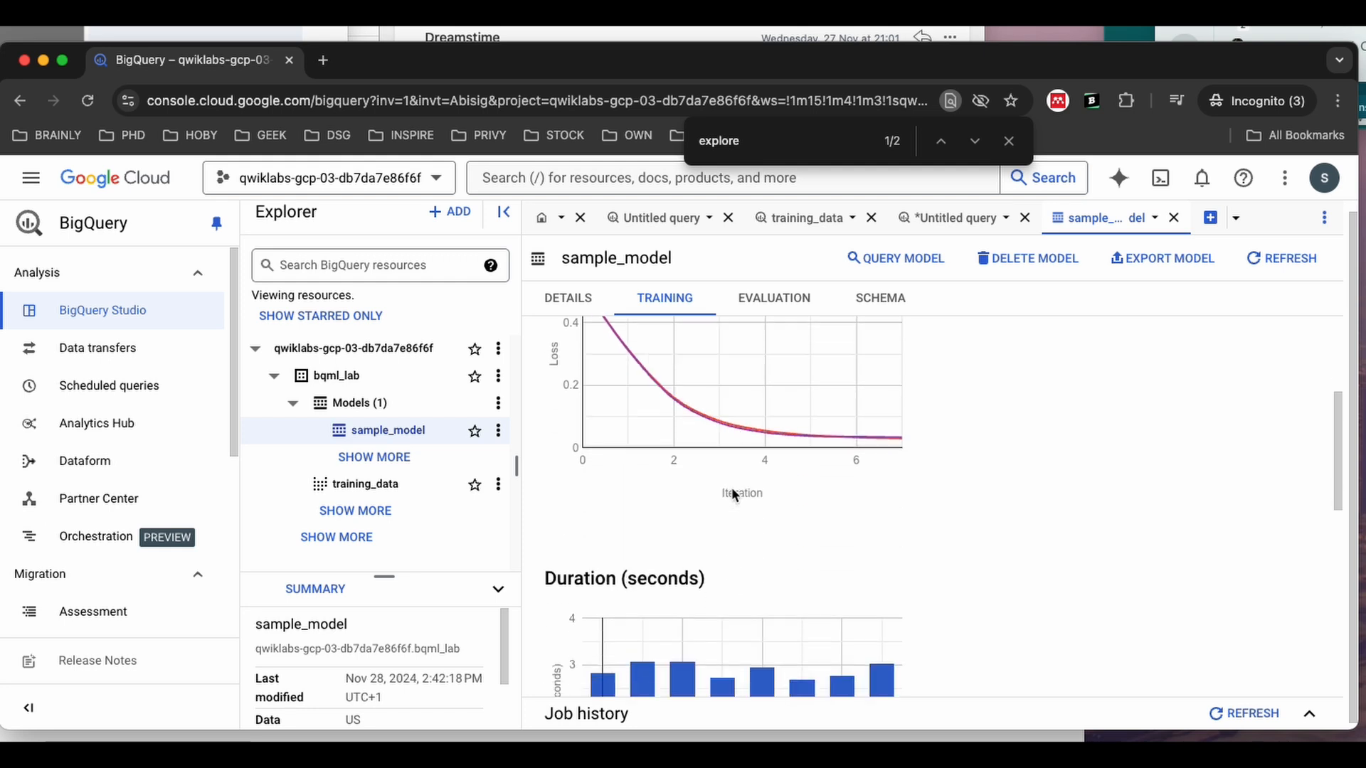
{"action": "scroll", "coordinate": [731, 488], "scroll_direction": "down", "scroll_amount": 8}
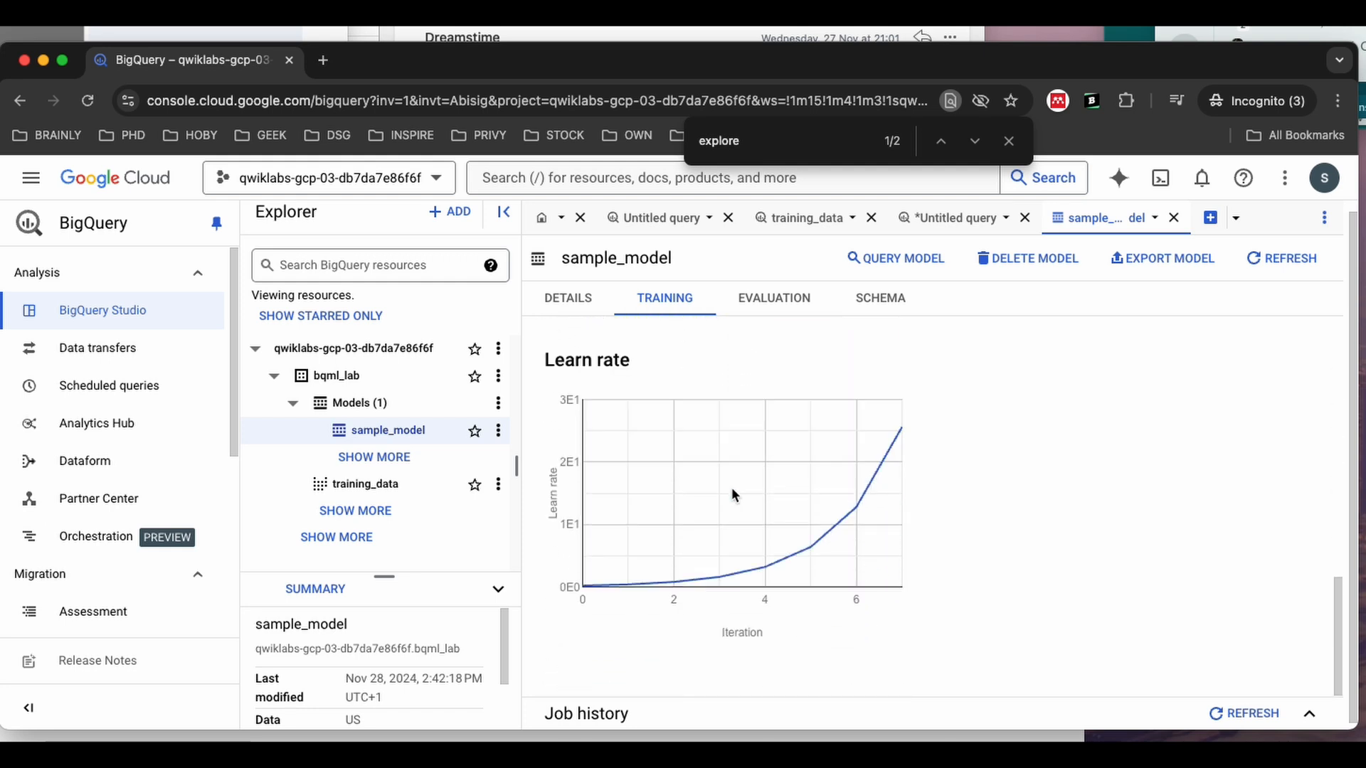
Step: Examine sample_model's evaluation metrics, curves and confusion matrix, and its schema of labels and features
{"action": "left_click", "coordinate": [774, 311]}
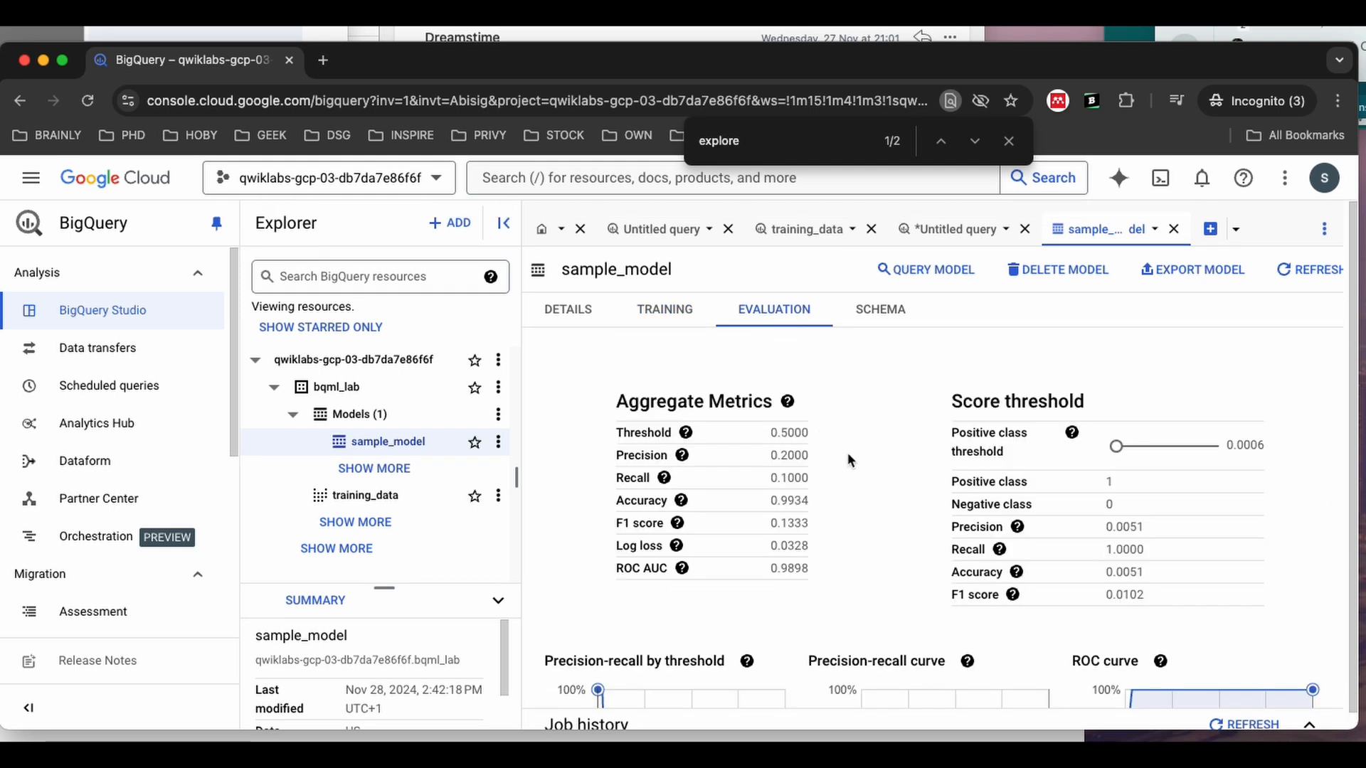
{"action": "scroll", "coordinate": [847, 456], "scroll_direction": "down", "scroll_amount": 5}
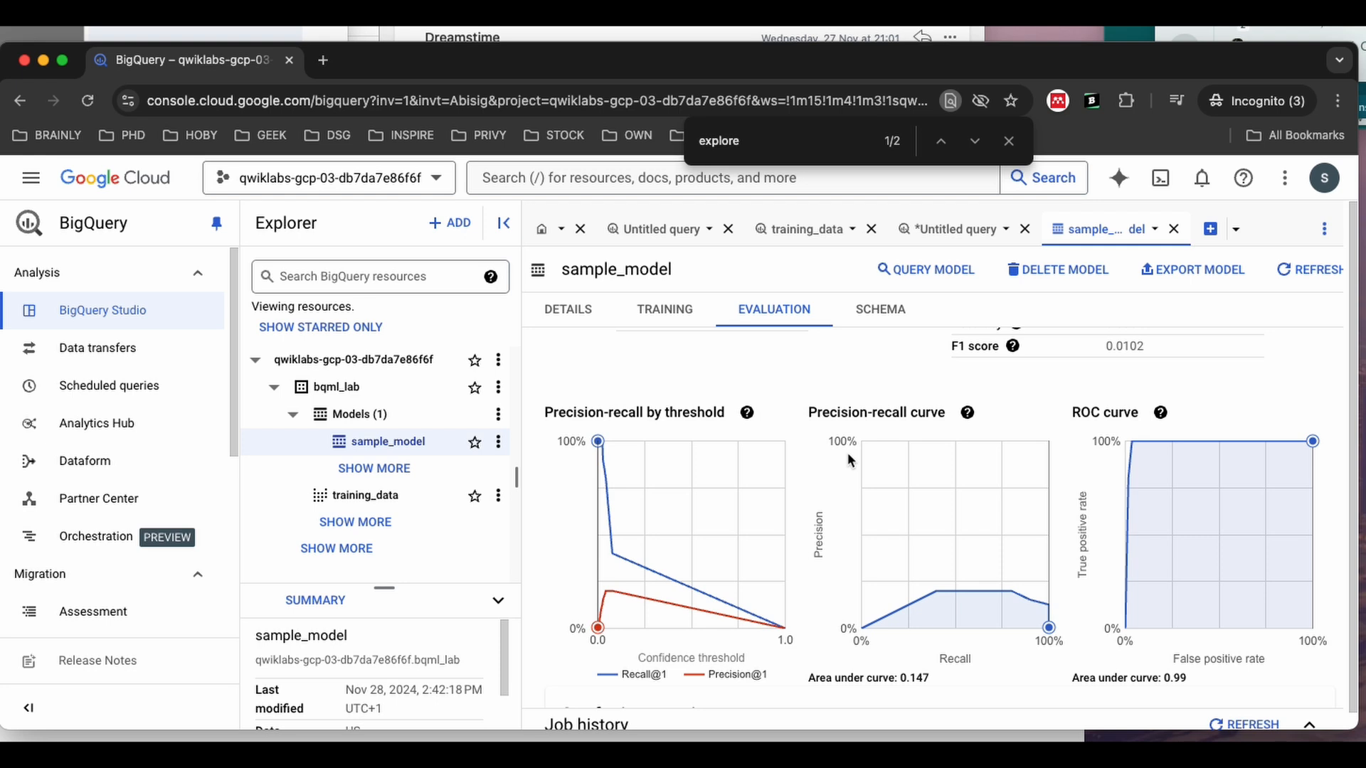
{"action": "scroll", "coordinate": [848, 452], "scroll_direction": "down", "scroll_amount": 4}
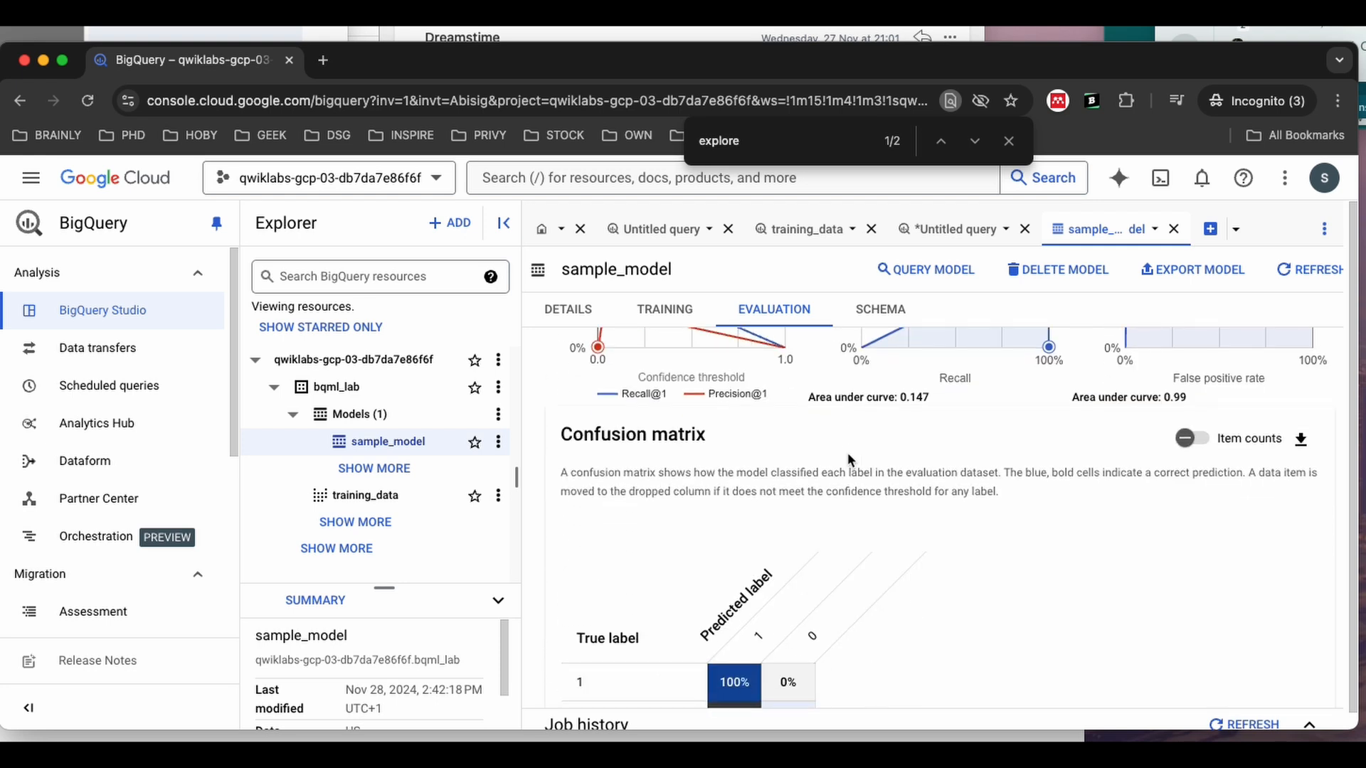
{"action": "scroll", "coordinate": [847, 454], "scroll_direction": "up", "scroll_amount": 9}
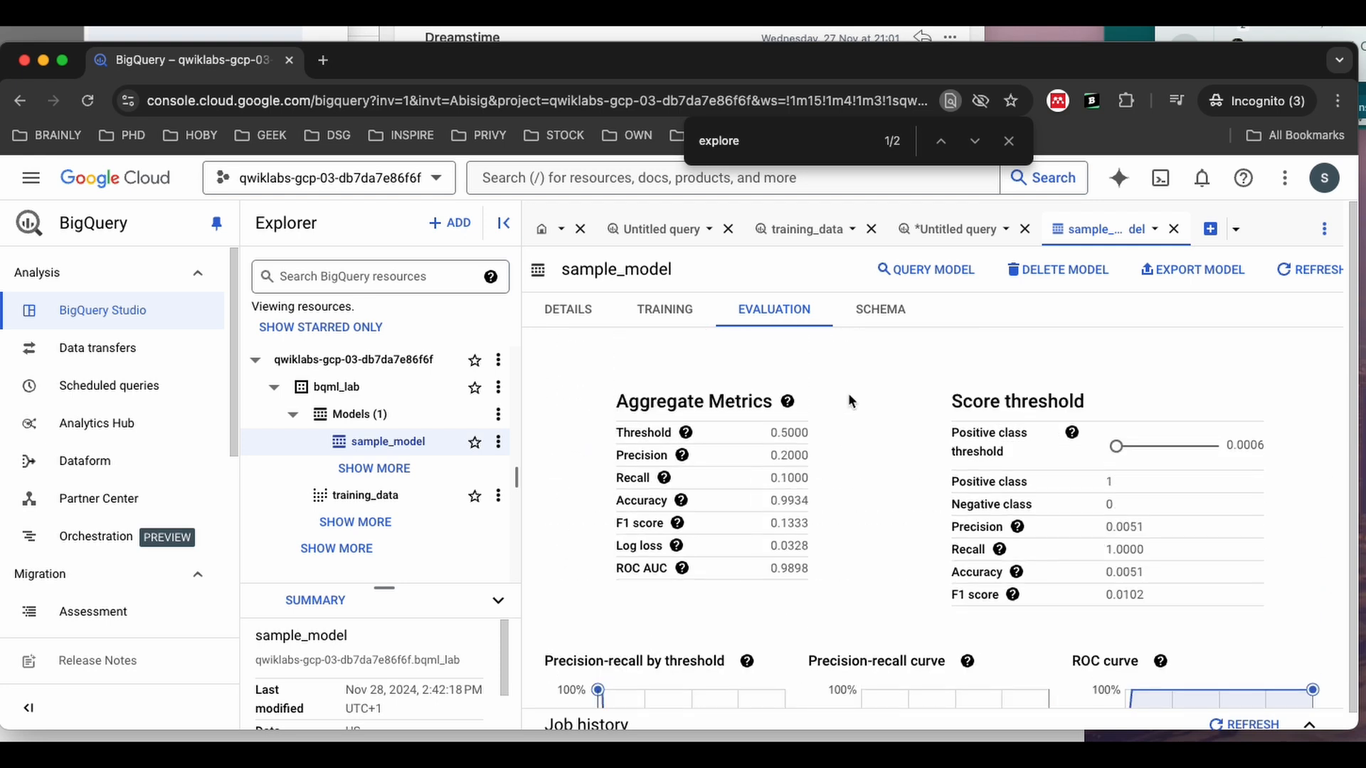
{"action": "left_click", "coordinate": [873, 313]}
{"action": "scroll", "coordinate": [818, 503], "scroll_direction": "down", "scroll_amount": 1}
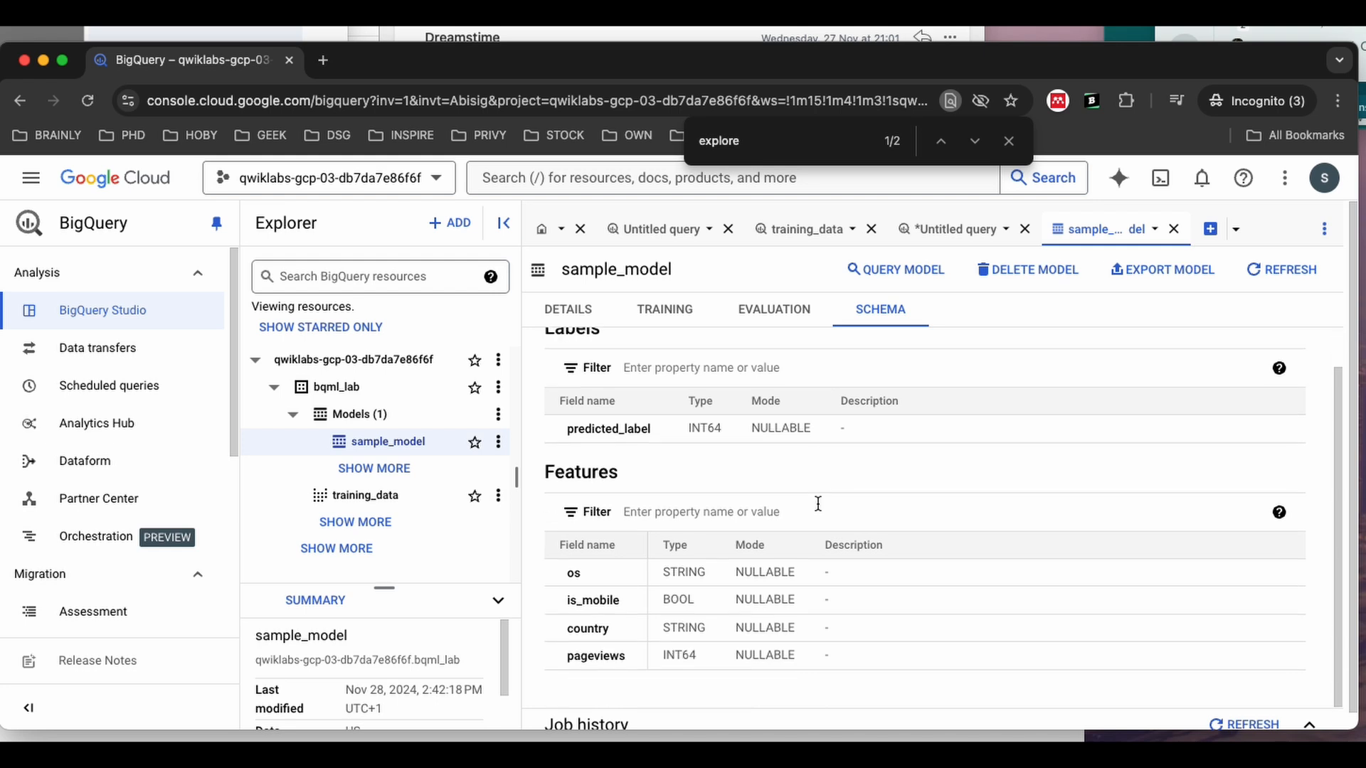
{"action": "scroll", "coordinate": [818, 504], "scroll_direction": "up", "scroll_amount": 1}
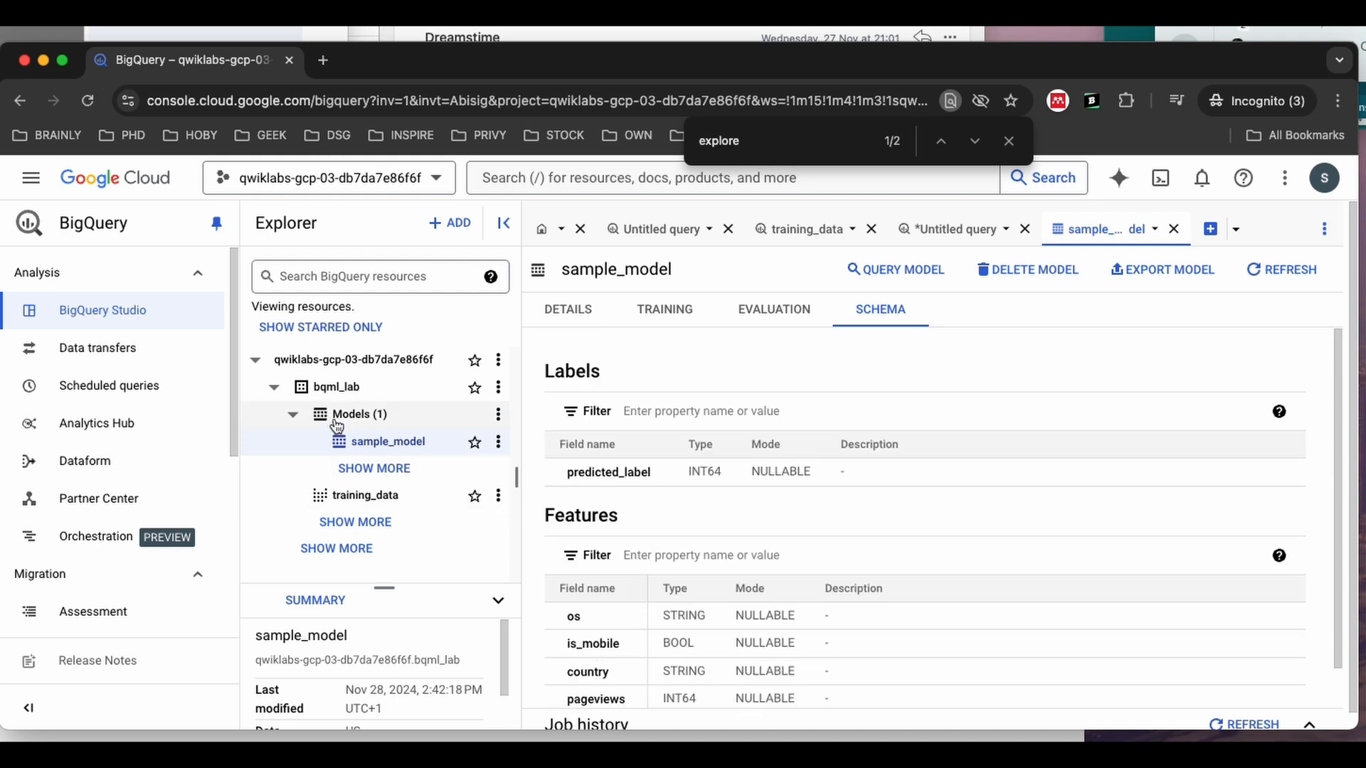
Step: Review the schema of training_data and the dataset information of bqml_lab
{"action": "left_click", "coordinate": [365, 498]}
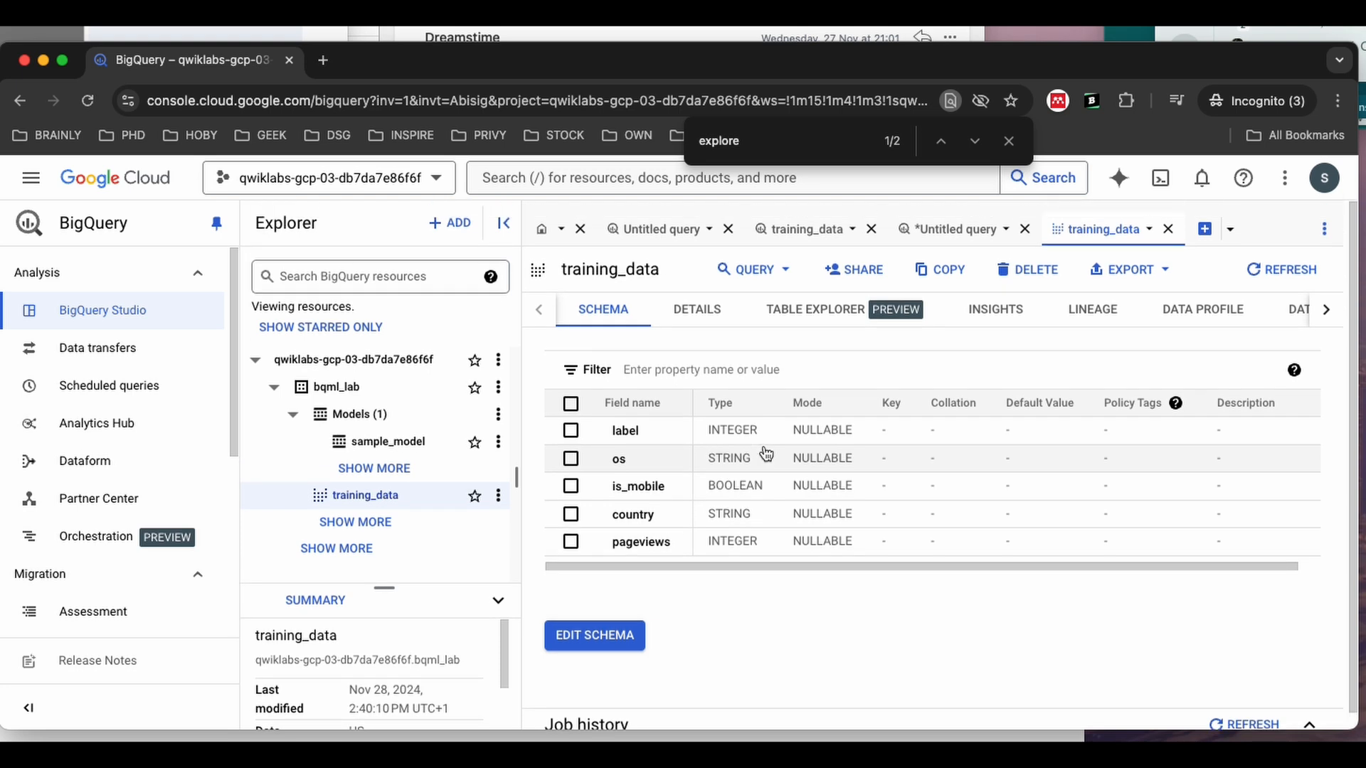
{"action": "left_click", "coordinate": [372, 466]}
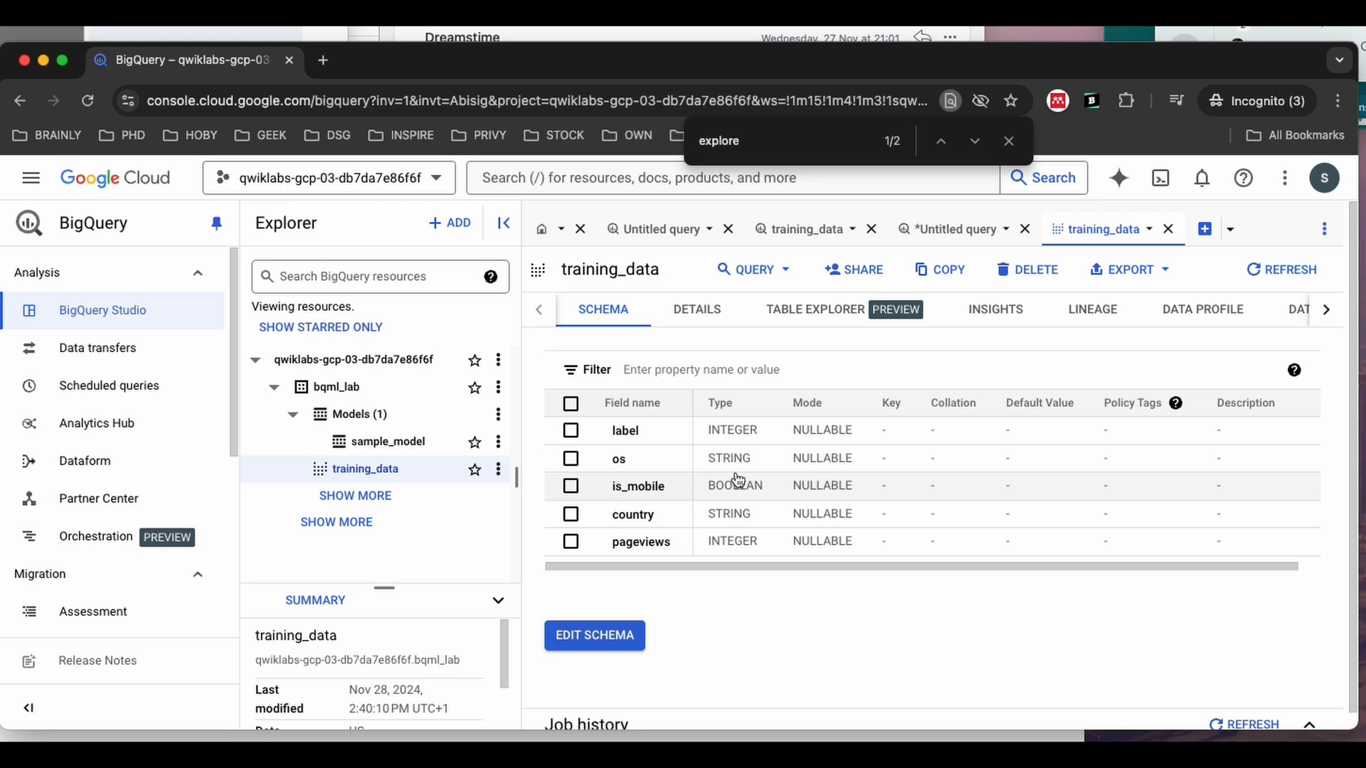
{"action": "scroll", "coordinate": [277, 736], "scroll_direction": "down", "scroll_amount": 2}
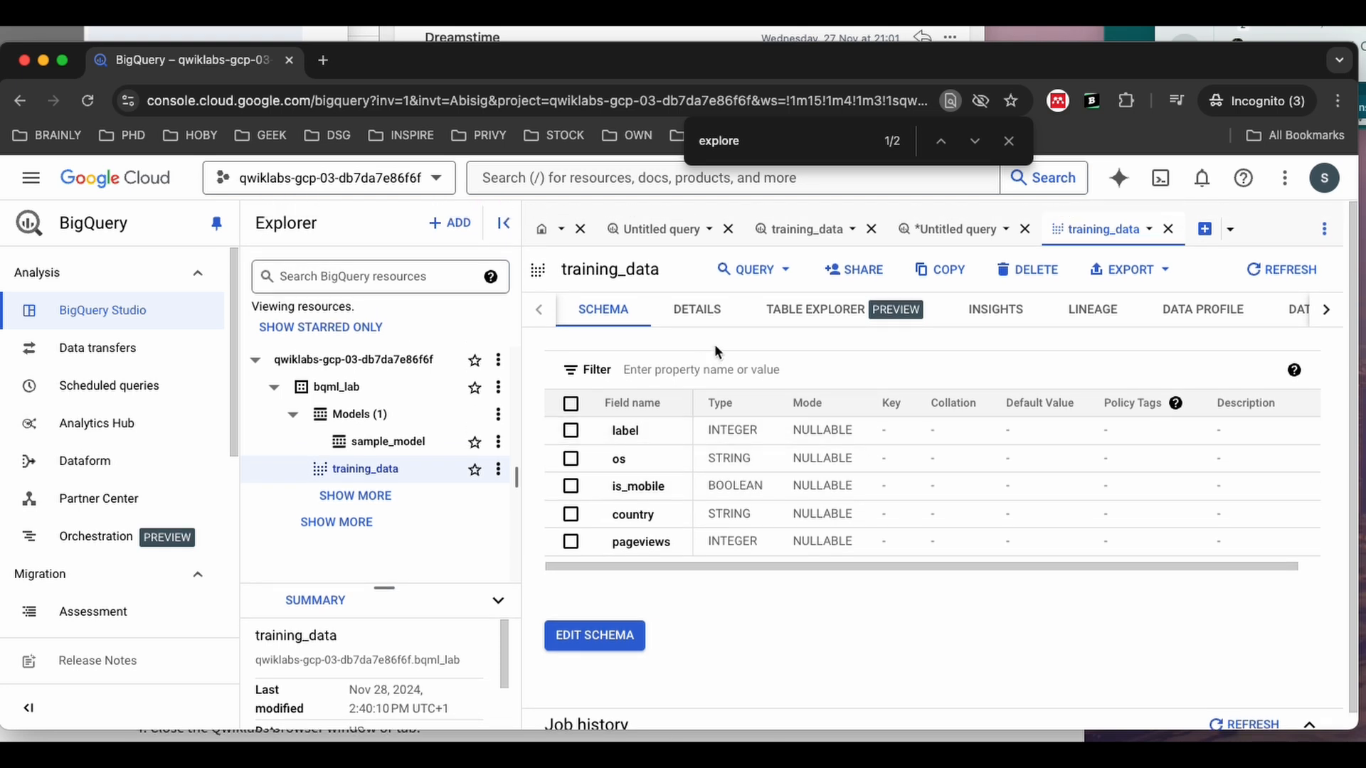
{"action": "left_click", "coordinate": [377, 418]}
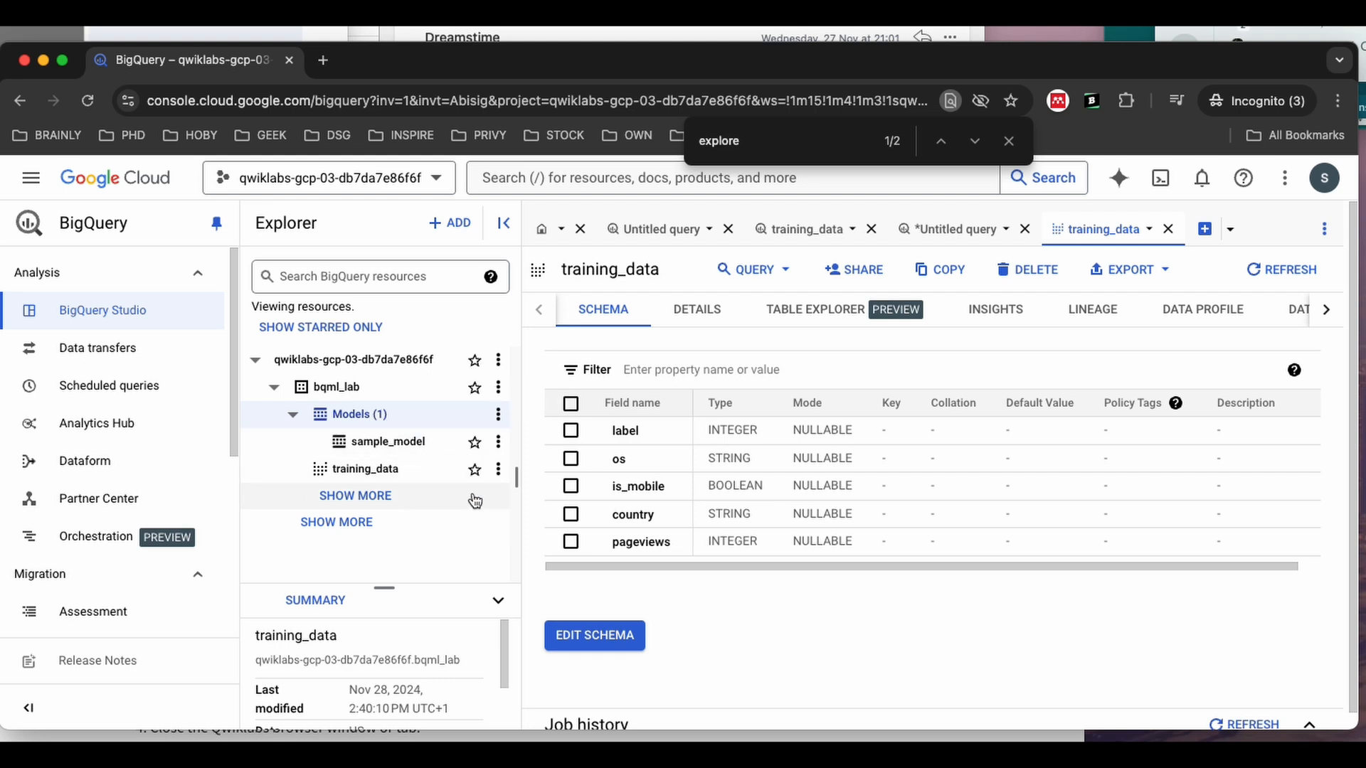
{"action": "left_click", "coordinate": [340, 388]}
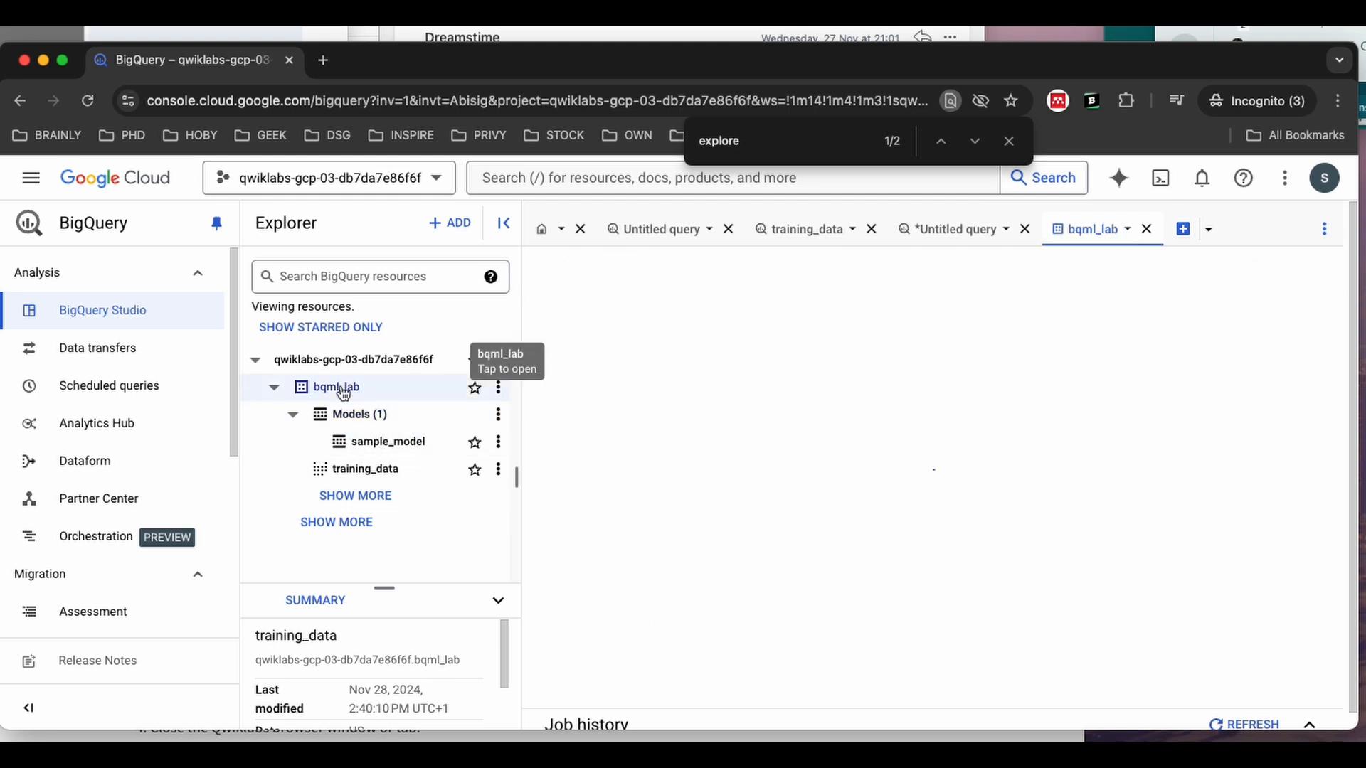
{"action": "scroll", "coordinate": [850, 546], "scroll_direction": "down", "scroll_amount": 1}
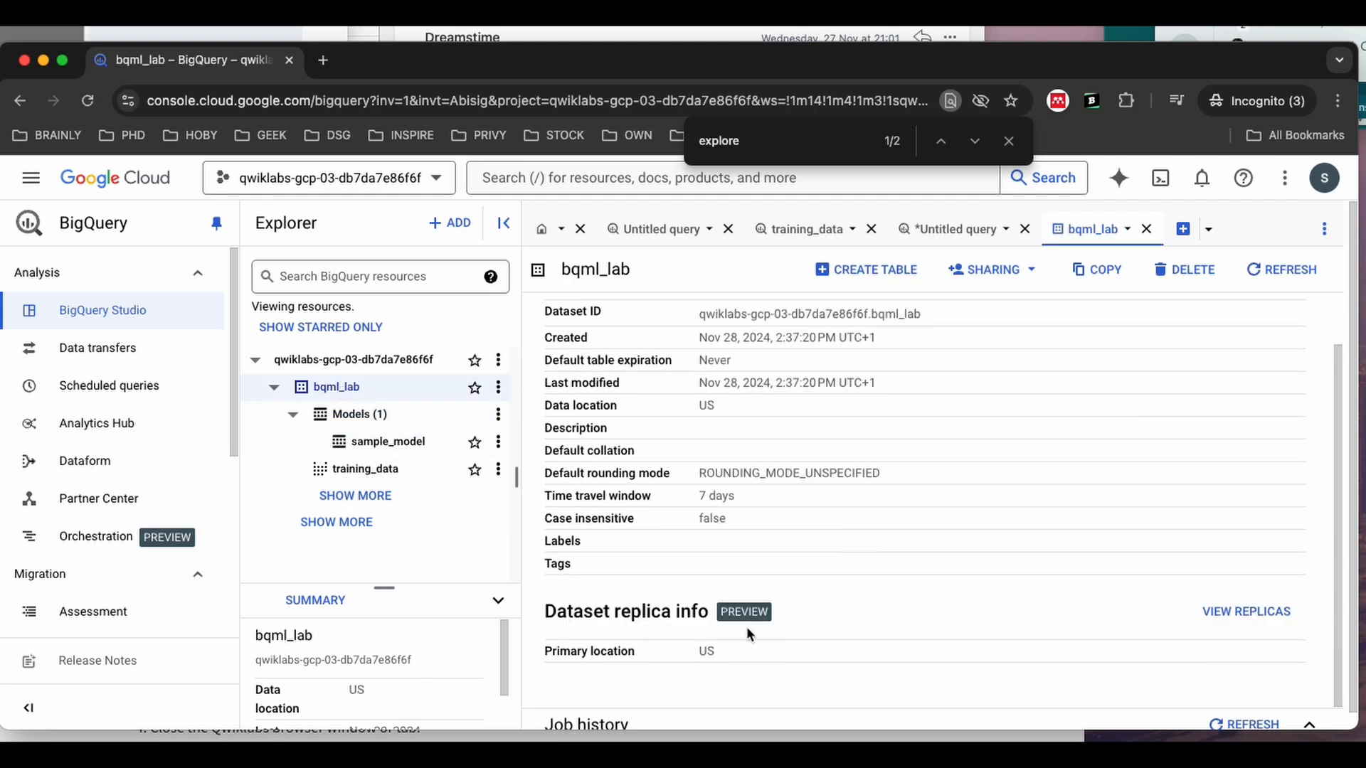
Step: Check the dataset replicas of bqml_lab and close the replica list
{"action": "scroll", "coordinate": [1069, 645], "scroll_direction": "down", "scroll_amount": 1}
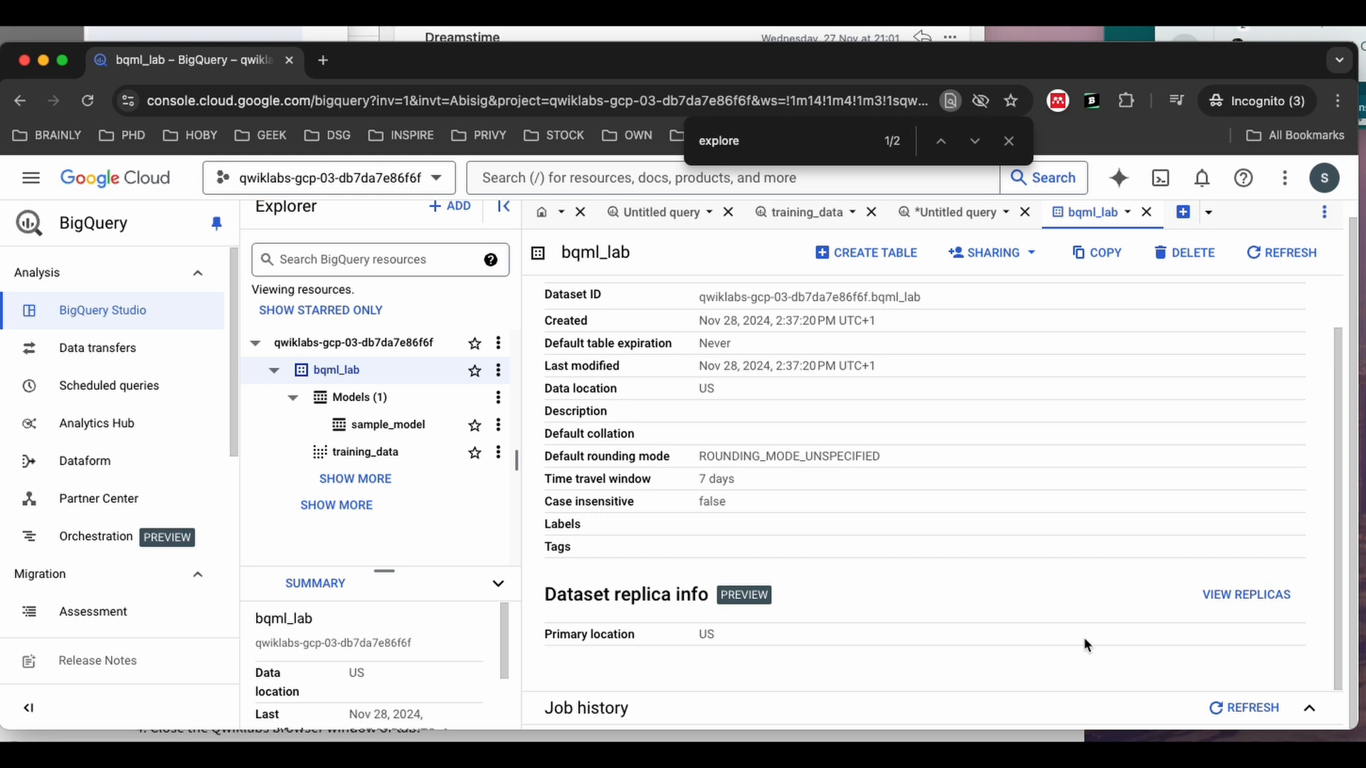
{"action": "left_click", "coordinate": [1219, 594]}
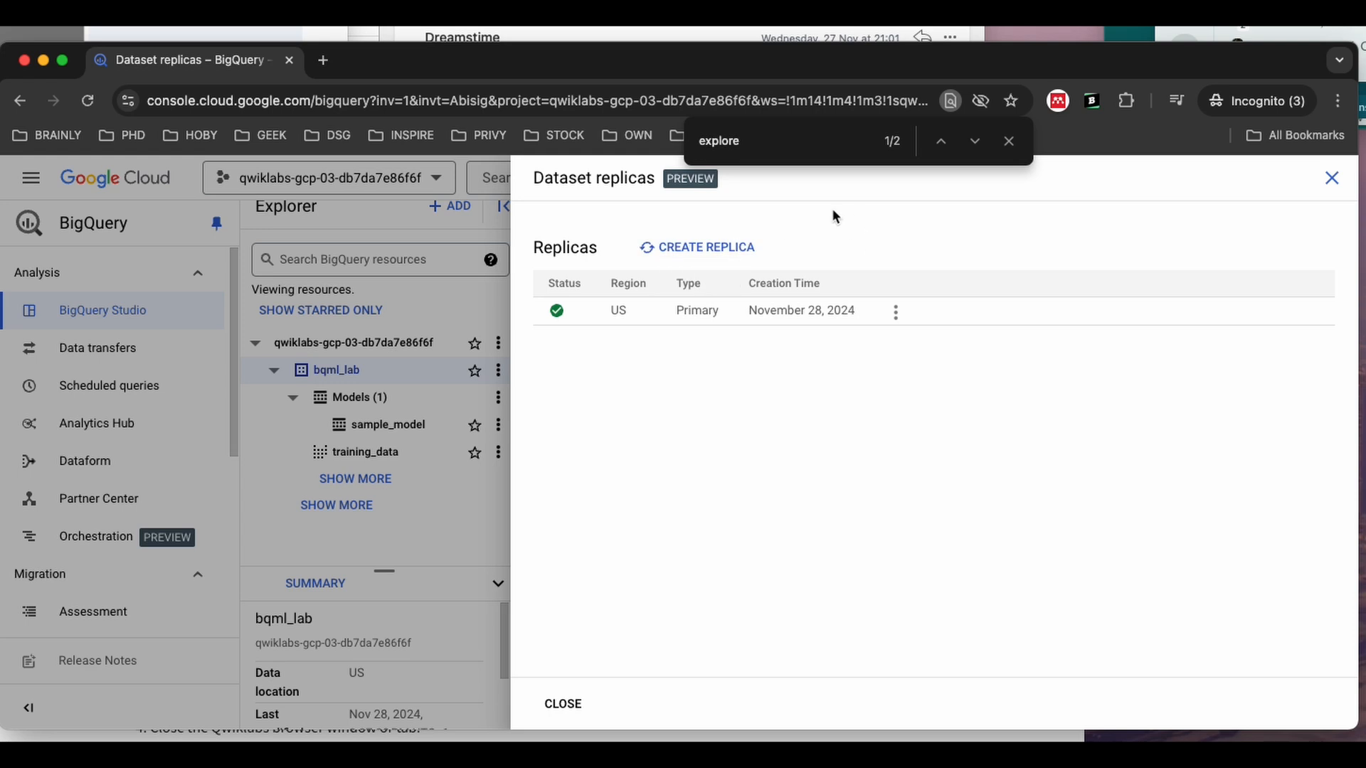
{"action": "left_click", "coordinate": [1330, 178]}
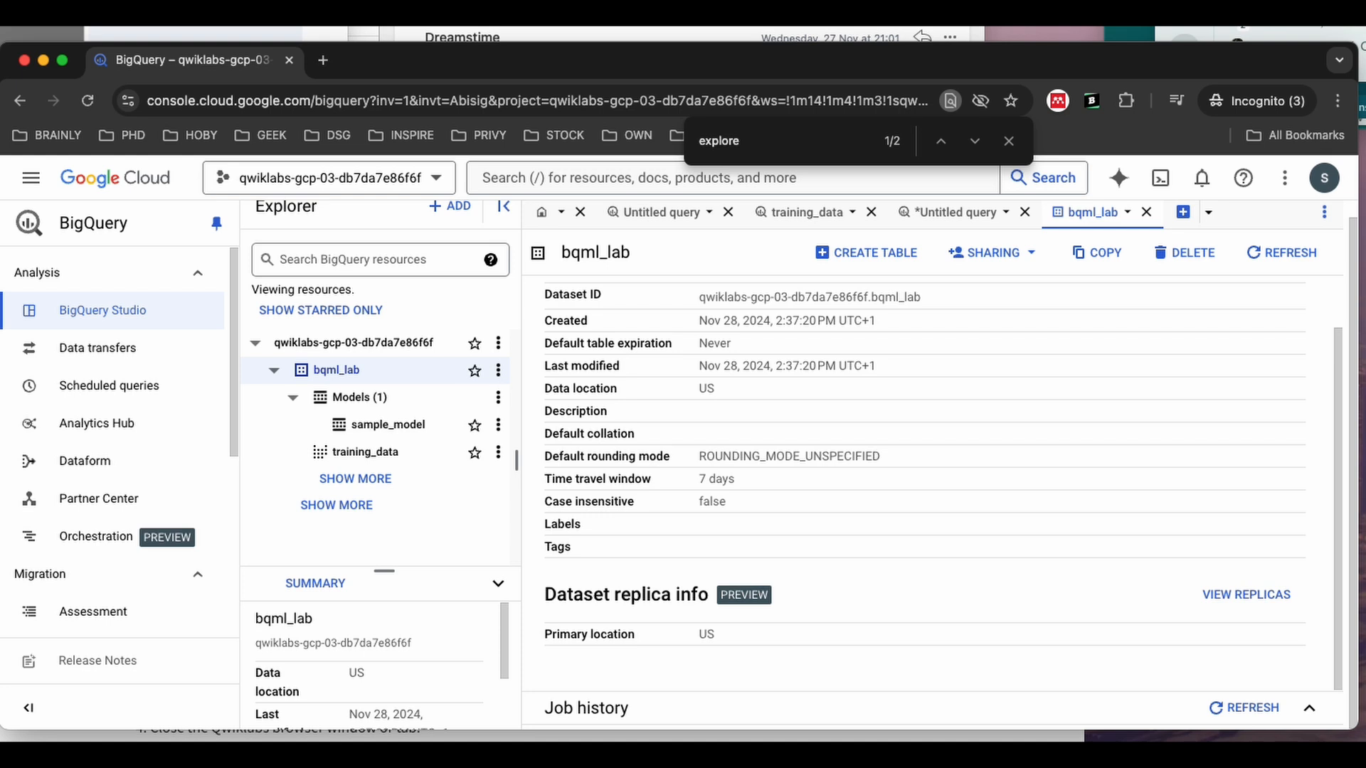
Step: Examine training_data's schema, view details and defining query, and its table explorer
{"action": "left_click", "coordinate": [360, 451]}
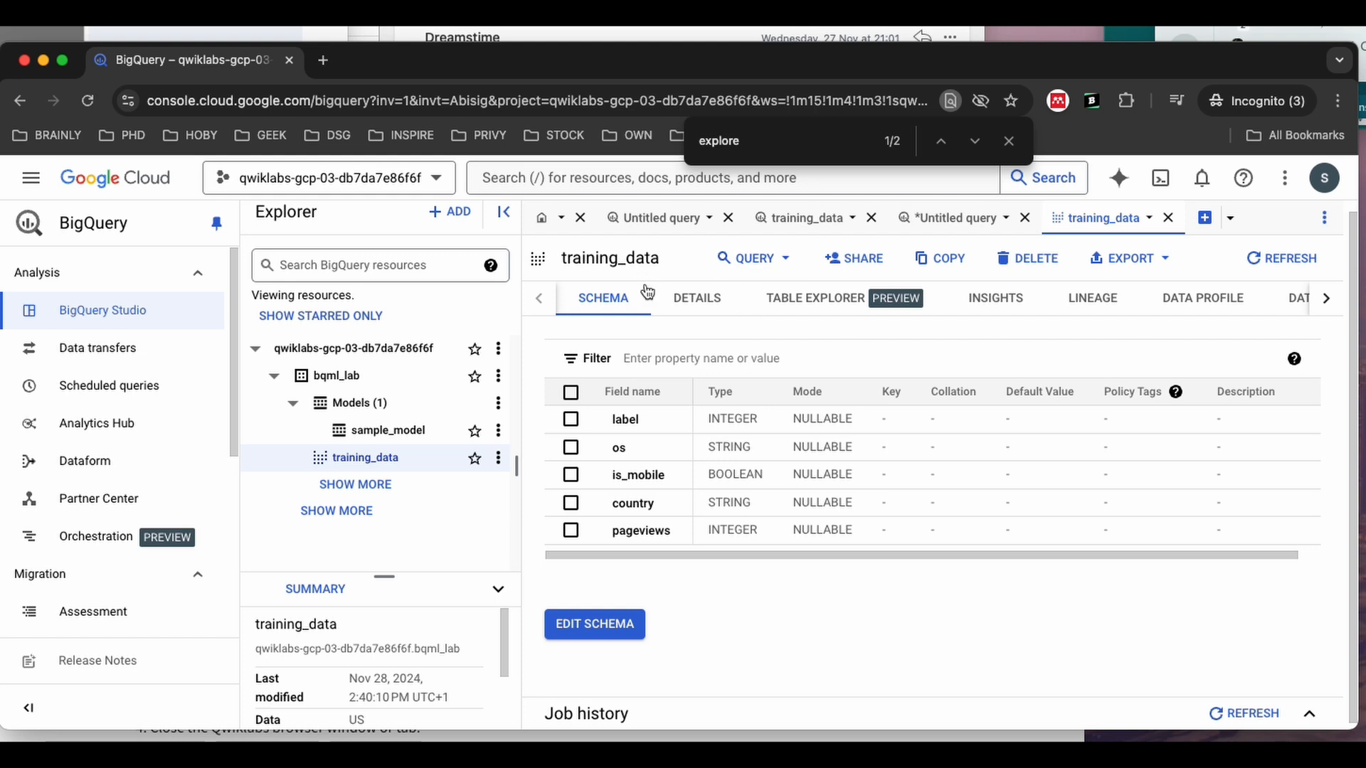
{"action": "left_click", "coordinate": [696, 301]}
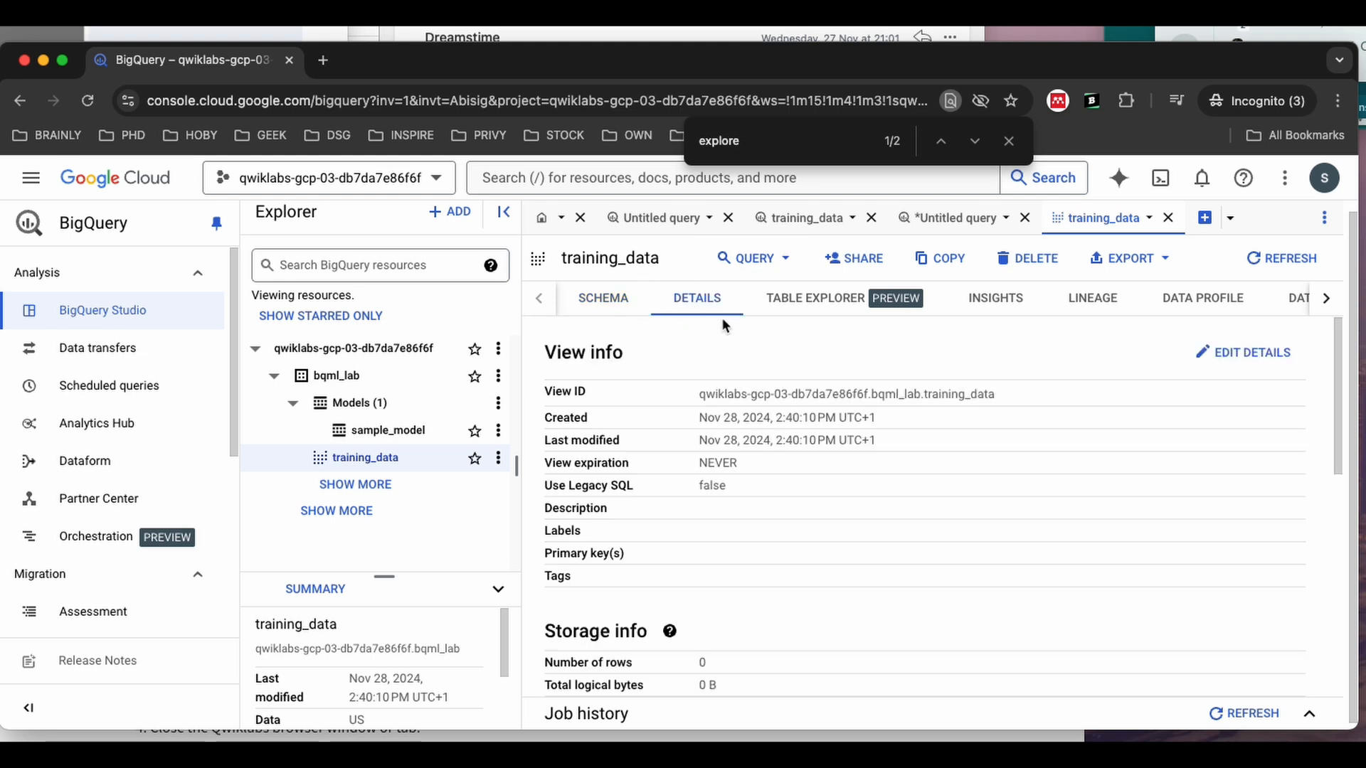
{"action": "scroll", "coordinate": [818, 346], "scroll_direction": "down", "scroll_amount": 10}
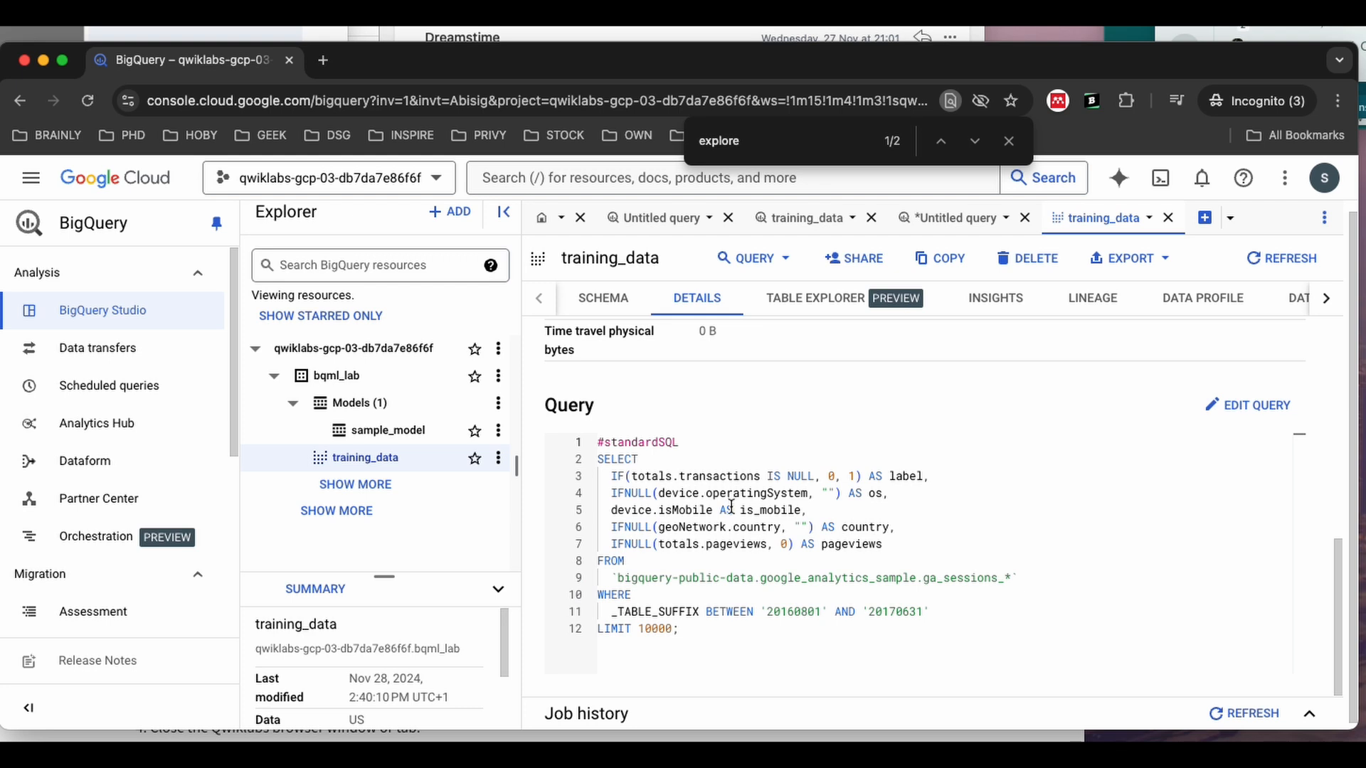
{"action": "scroll", "coordinate": [731, 500], "scroll_direction": "up", "scroll_amount": 5}
{"action": "scroll", "coordinate": [731, 501], "scroll_direction": "up", "scroll_amount": 3}
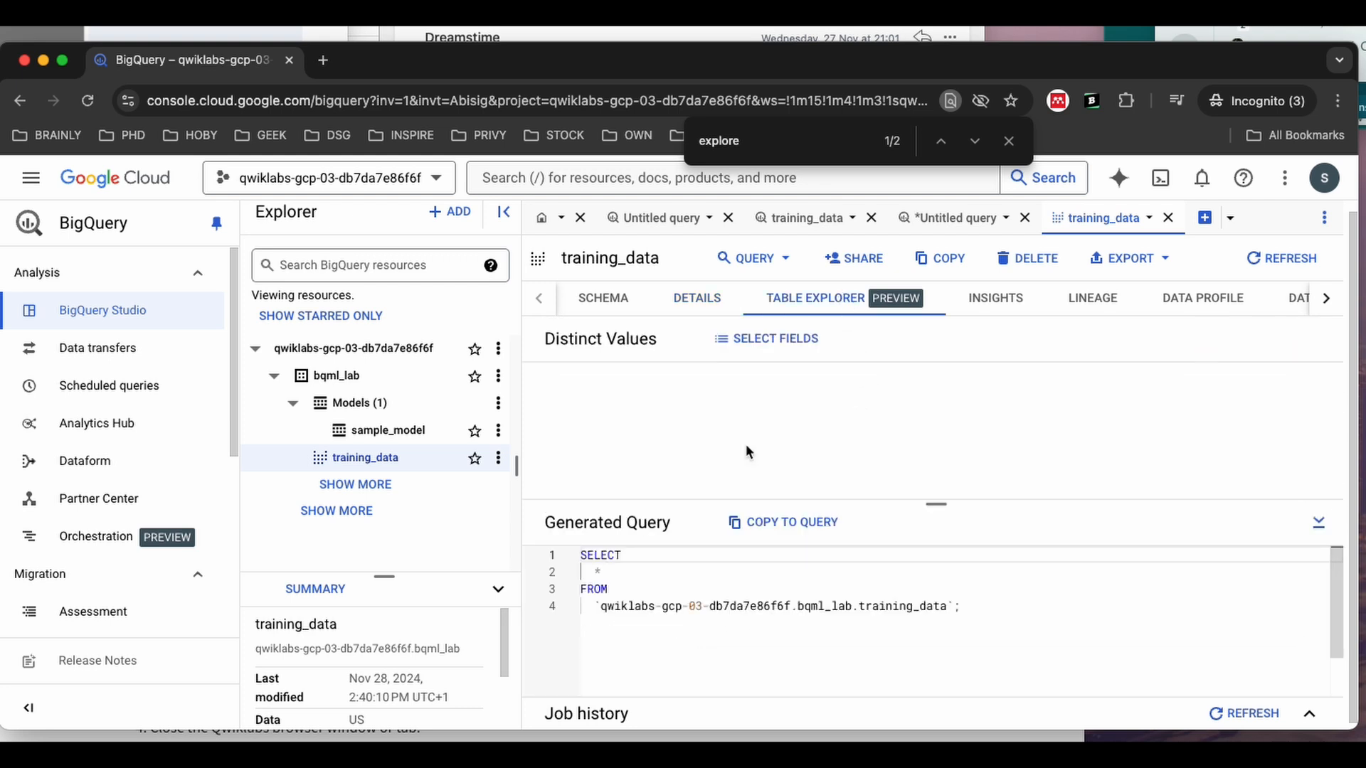
{"action": "scroll", "coordinate": [746, 444], "scroll_direction": "up", "scroll_amount": 1}
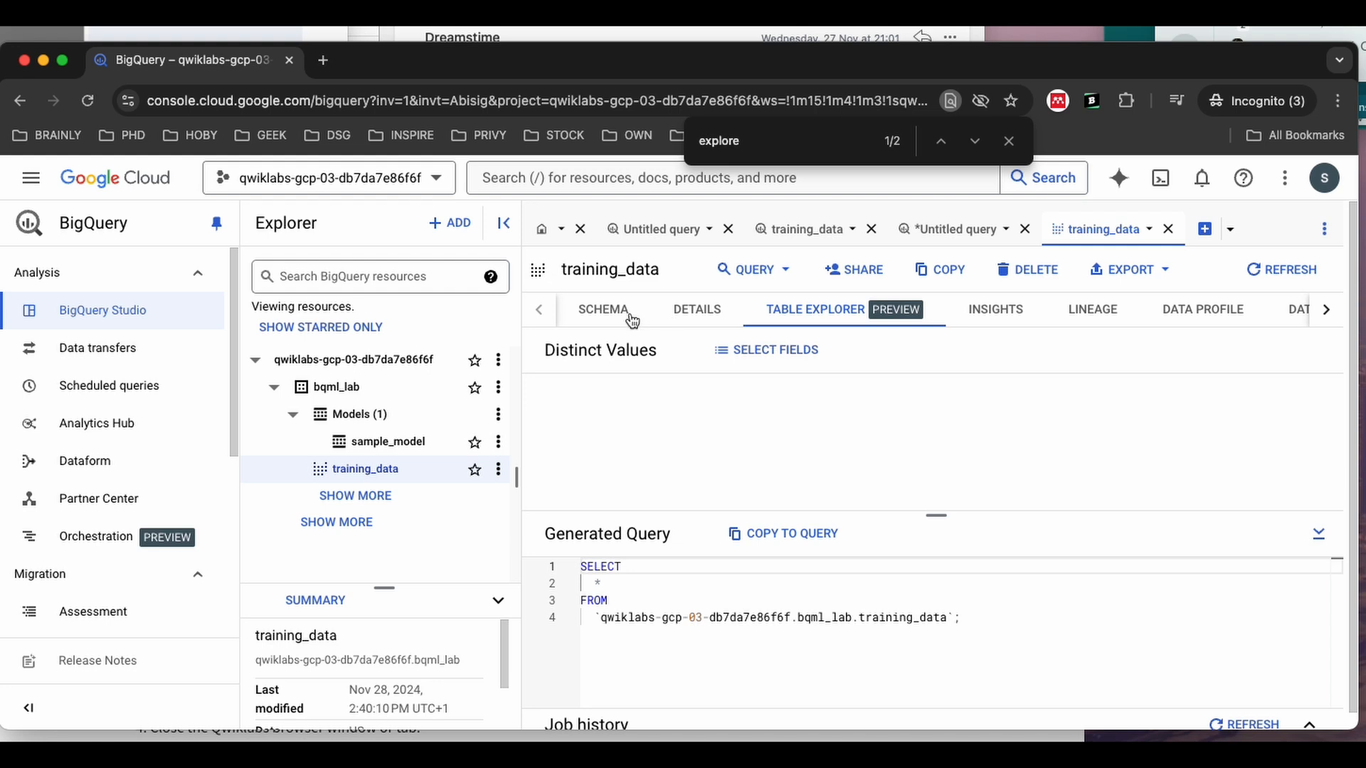
Step: Open sample_model's training information and view the loss, learn rate and duration per iteration as a table
{"action": "left_click", "coordinate": [398, 447]}
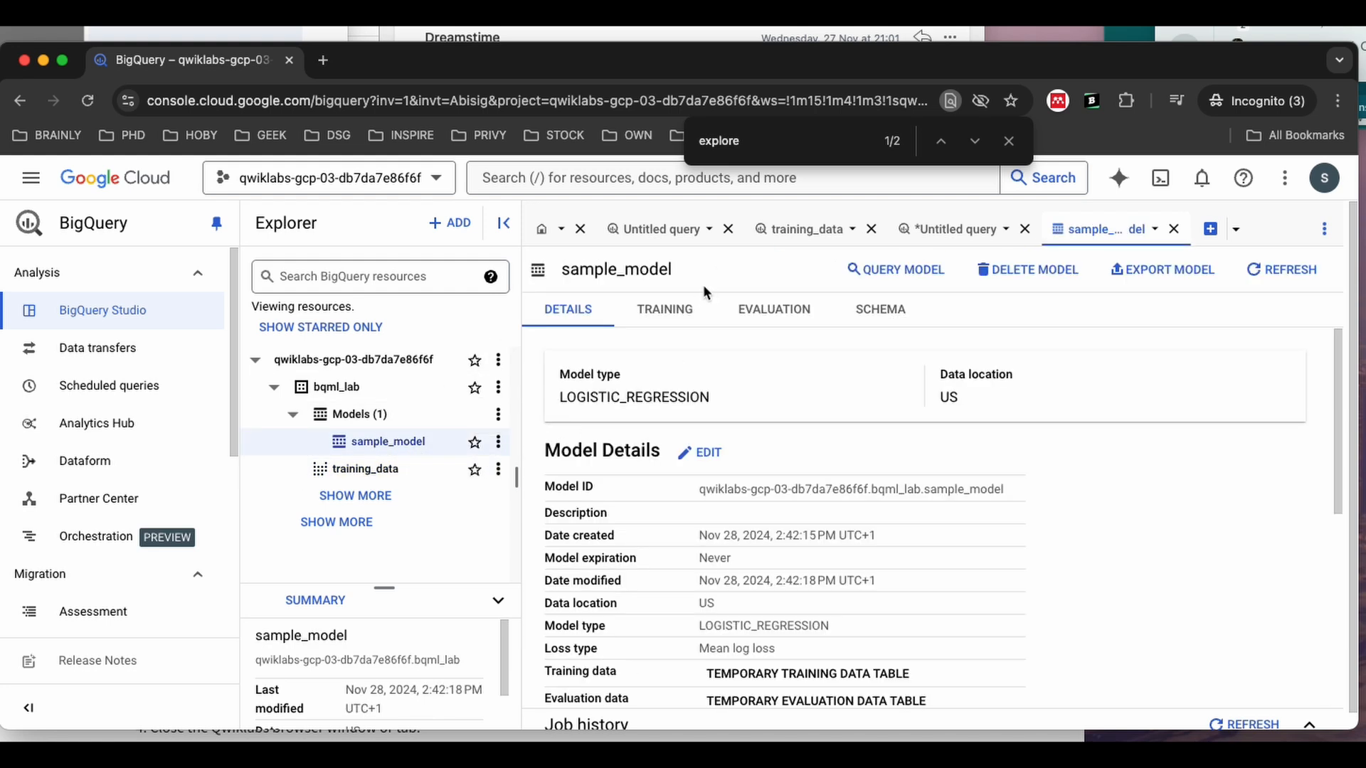
{"action": "left_click", "coordinate": [667, 310]}
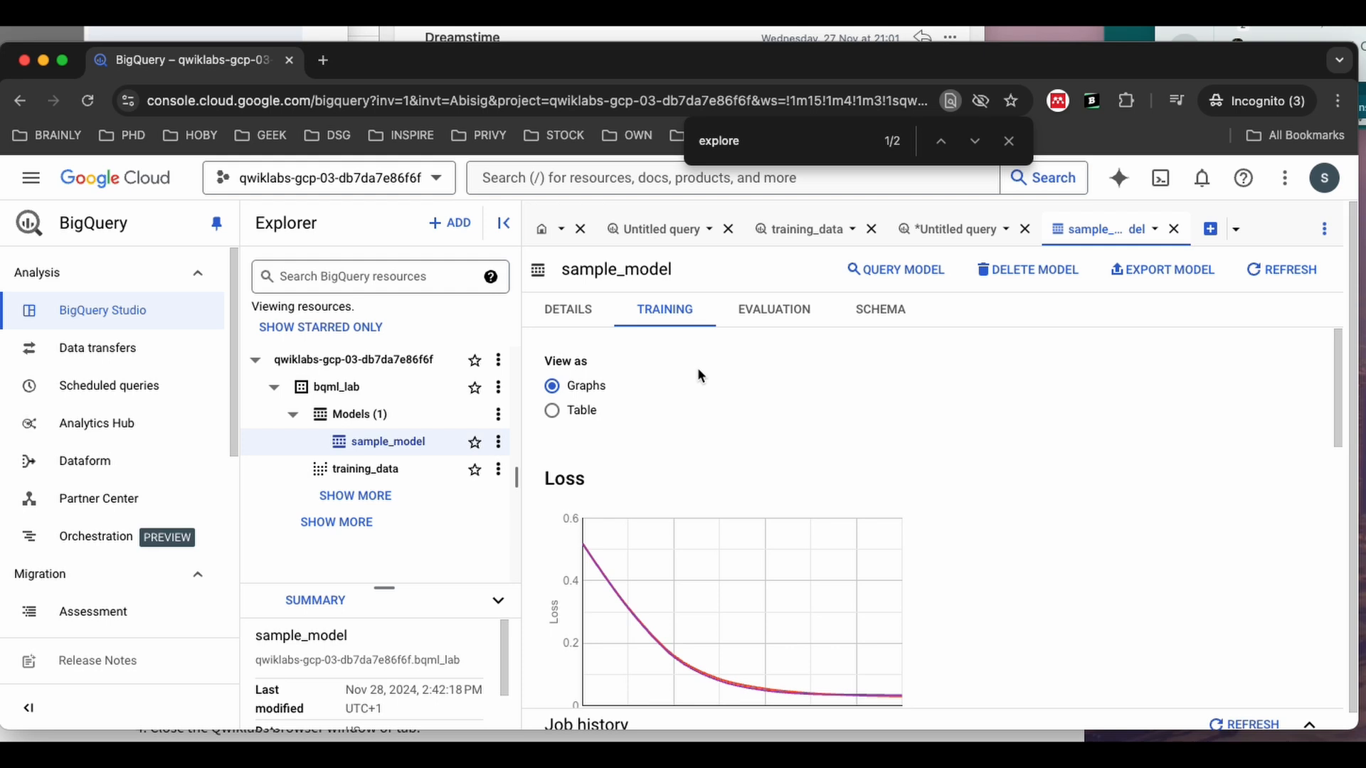
{"action": "left_click", "coordinate": [552, 410]}
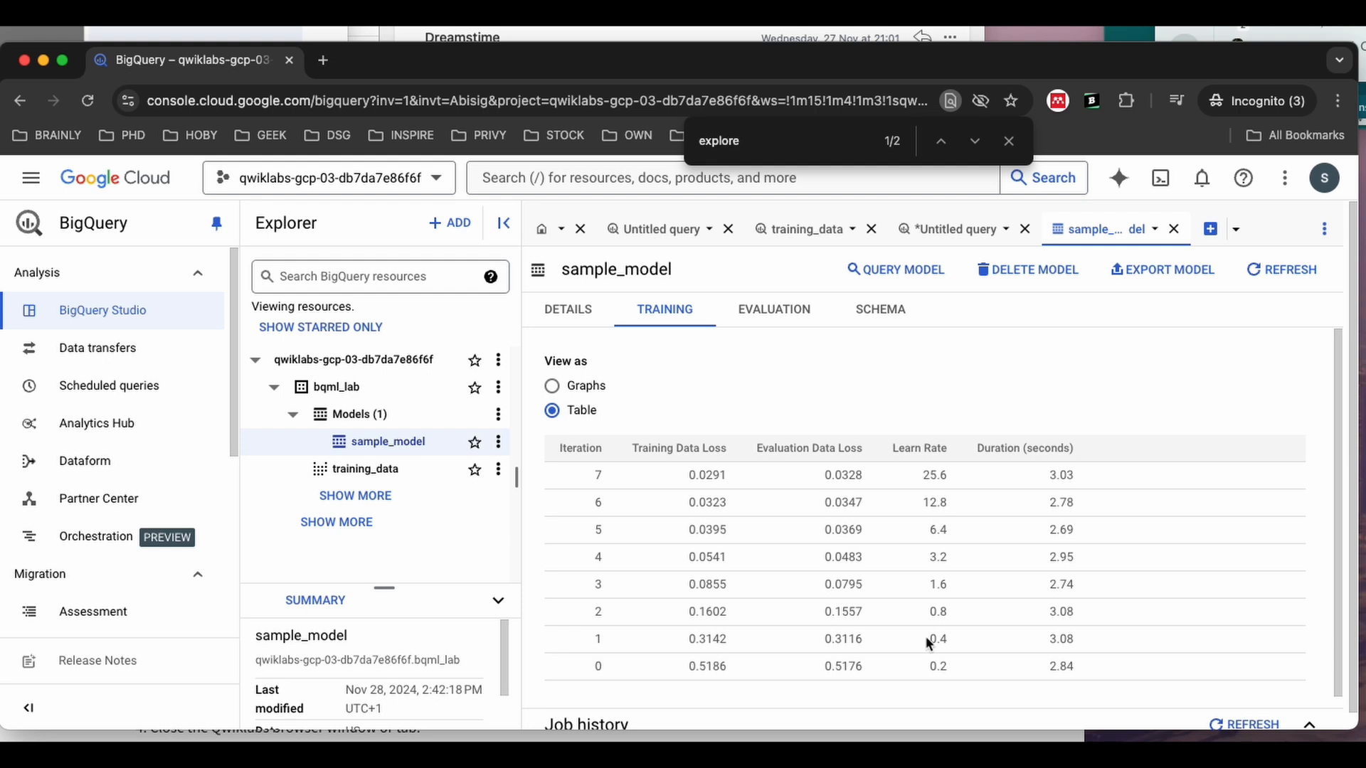
Step: In a new query, run a standard SQL SELECT * FROM ml.EVALUATE(MODEL `bqml_lab.sample_model`) and check the returned metrics
{"action": "left_click", "coordinate": [1209, 228]}
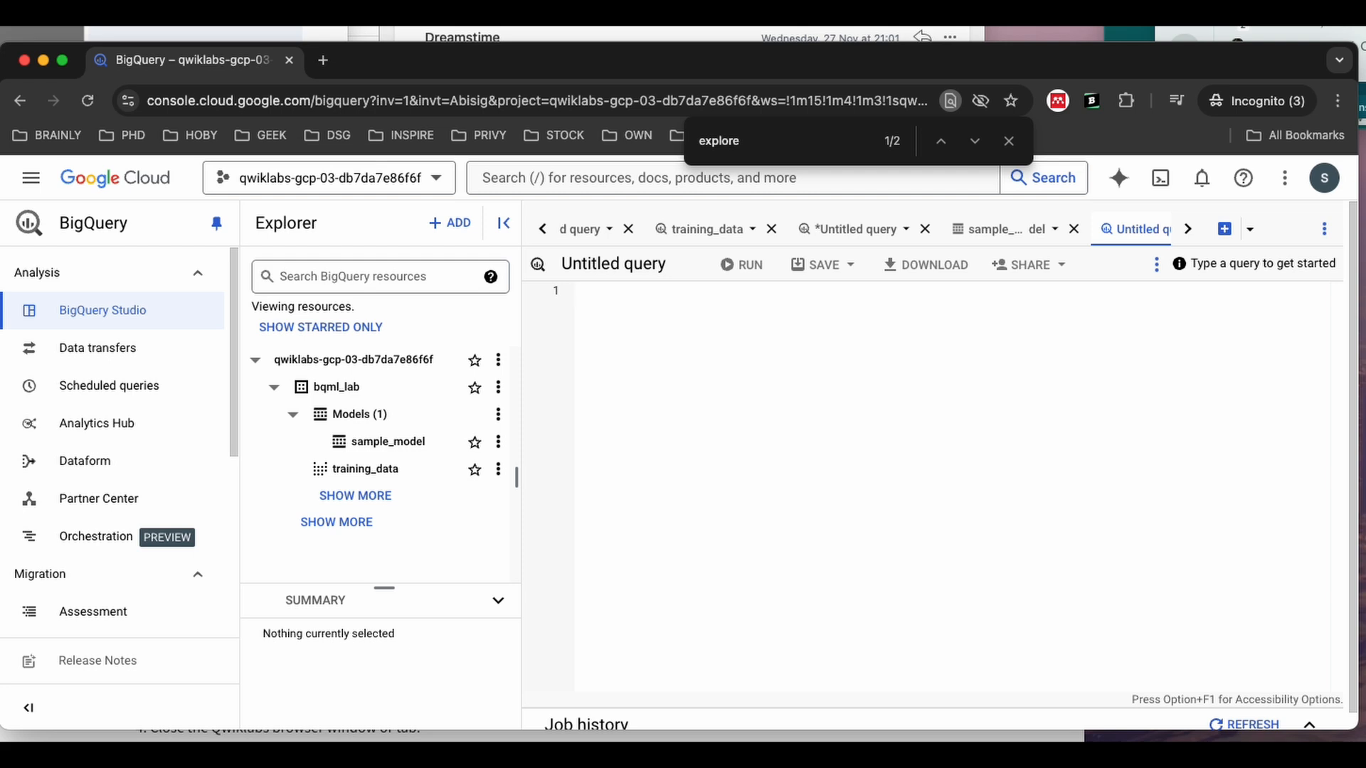
{"action": "key", "text": "super+Tab"}
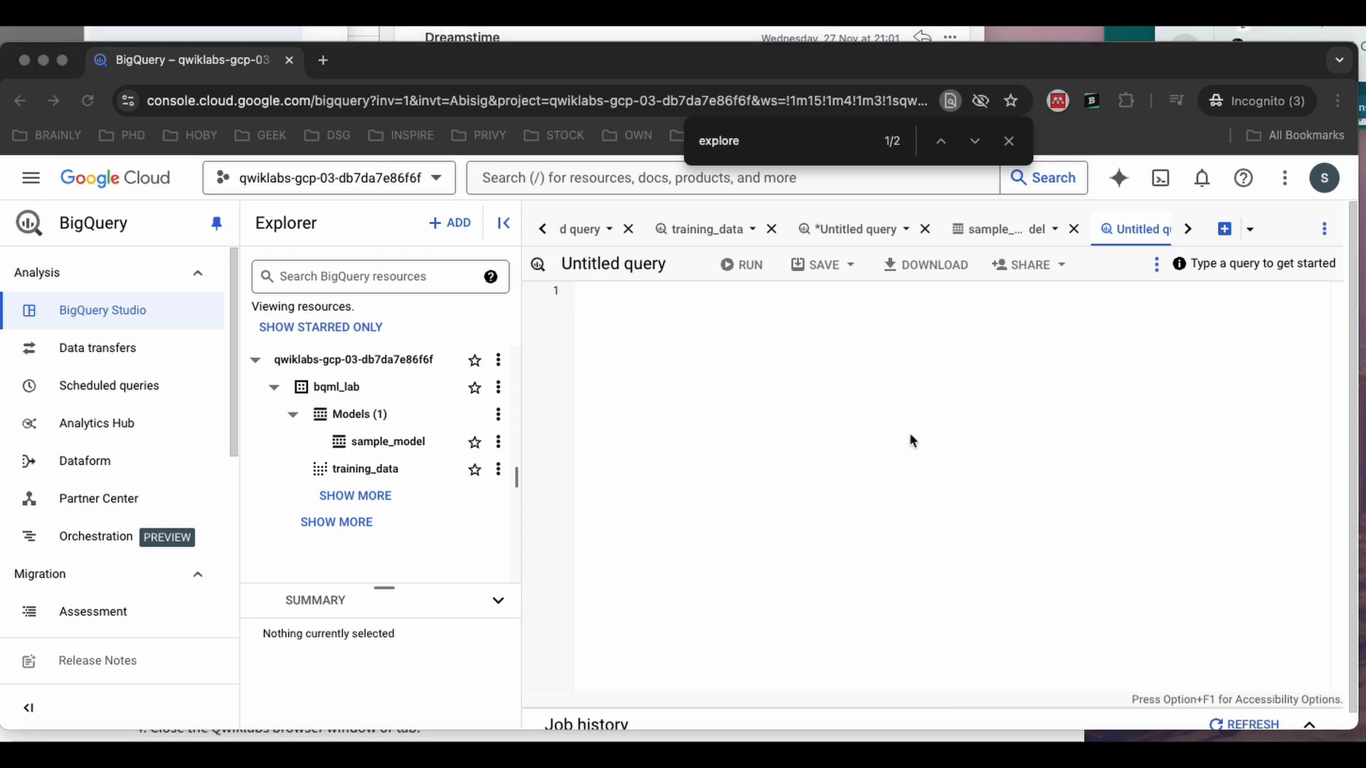
{"action": "left_click", "coordinate": [647, 349]}
{"action": "type", "text": "#standardSQL SELECT   * FROM   ml.EVALUATE(MODEL `bqml_lab.sample_model`);"}
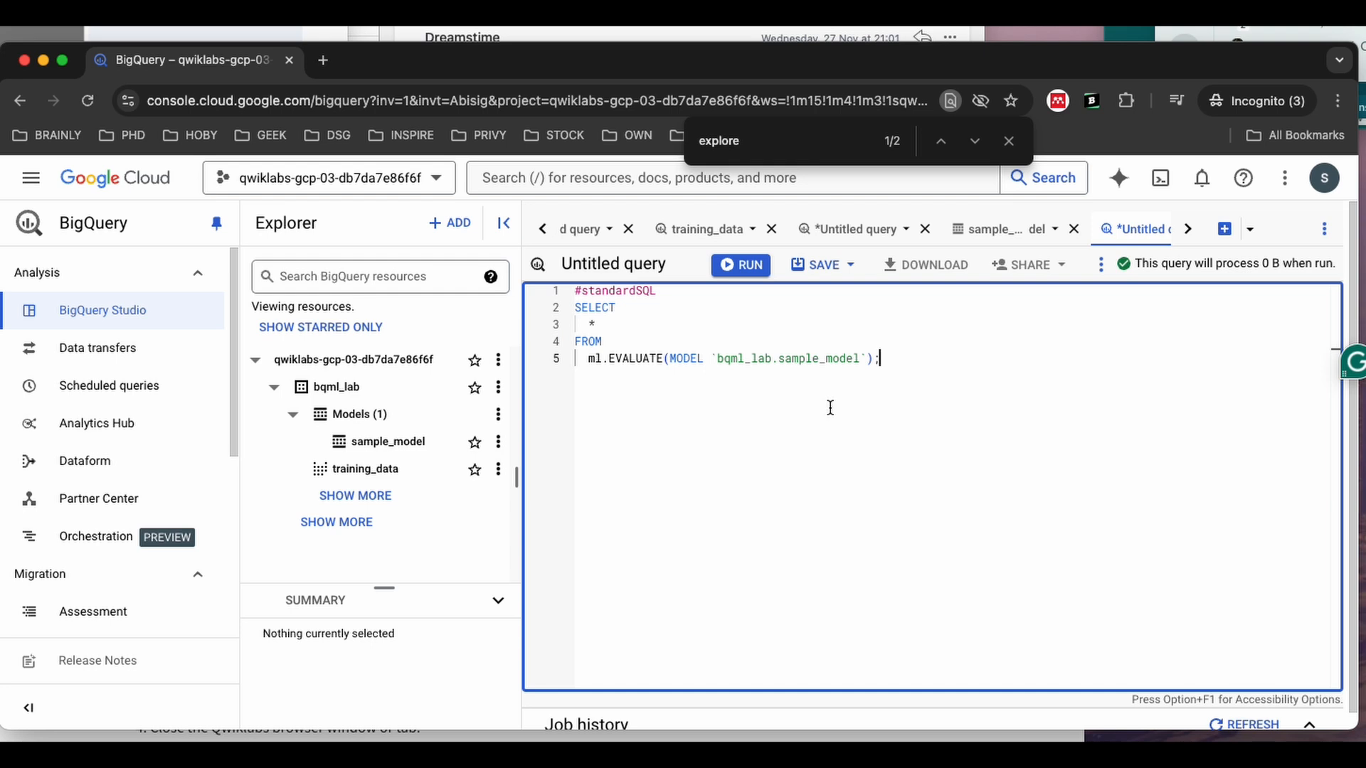
{"action": "left_click", "coordinate": [750, 273]}
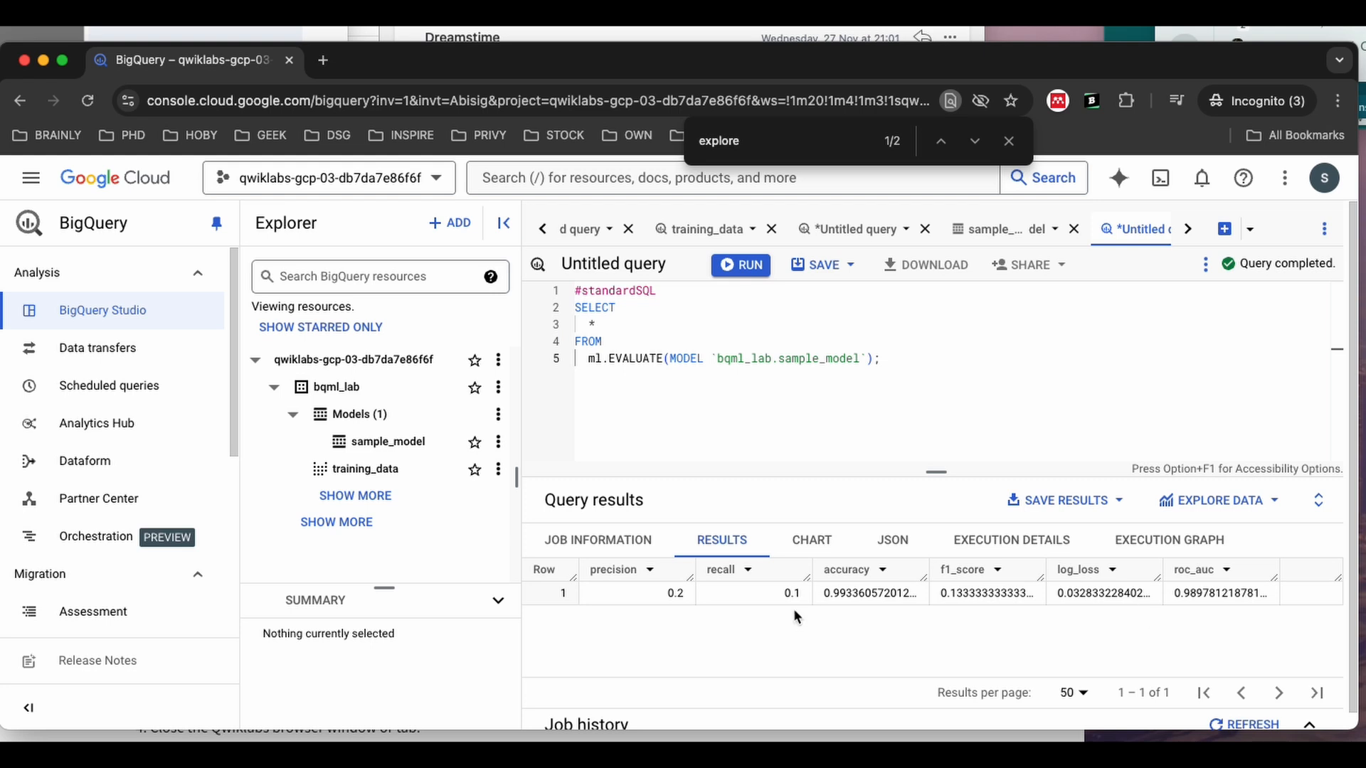
{"action": "scroll", "coordinate": [793, 610], "scroll_direction": "down", "scroll_amount": 1}
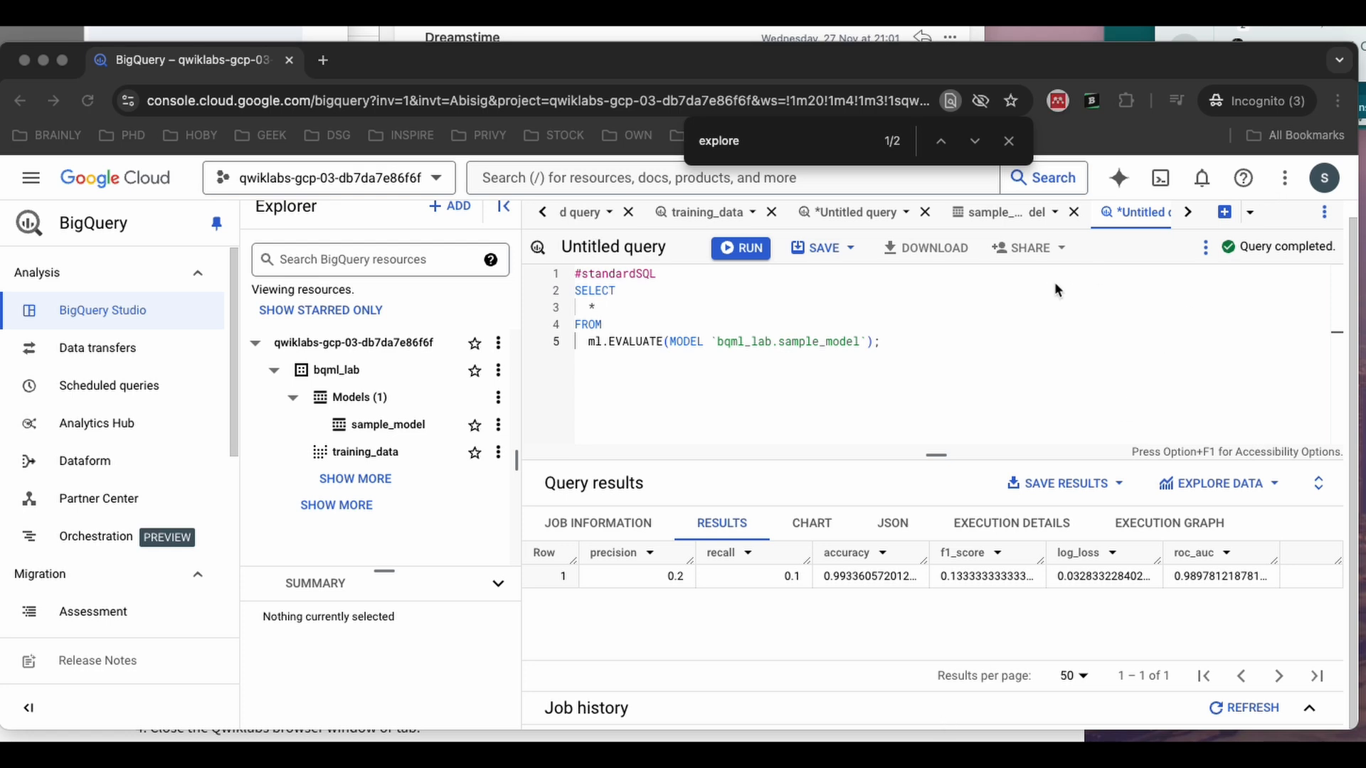
Step: In a new query, select label, os, is_mobile, country, pageviews and fullVisitorId from ga_sessions_* for suffixes 20170701 to 20170801, run it and browse the rows
{"action": "left_click", "coordinate": [1232, 215]}
{"action": "left_click", "coordinate": [1232, 215]}
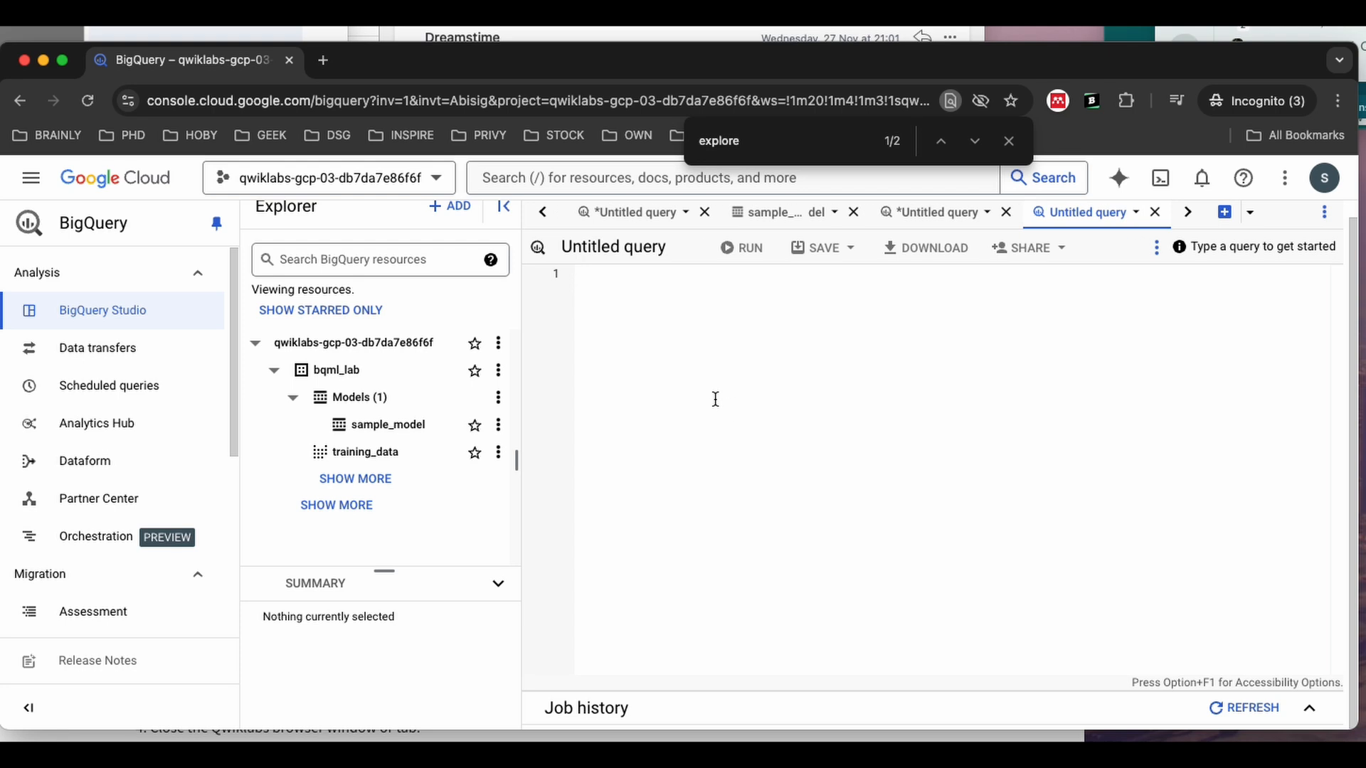
{"action": "type", "text": "#standardSQL SELECT   IF(totals.transactions IS NULL, 0, 1) AS label,   IFNULL(device.operatingSystem, \"\") AS os,   device.isMobile AS is_mobile,   IFNULL(geoNetwork.country, \"\") AS country,   IFNULL(totals.pageviews, 0) AS pageviews,   fullVisitorId FROM   `bigquery-public-data.google_analytics_sample.ga_sessions_*` WHERE   _TABLE_SUFFIX BETWEEN '20170701' AND '20170801';"}
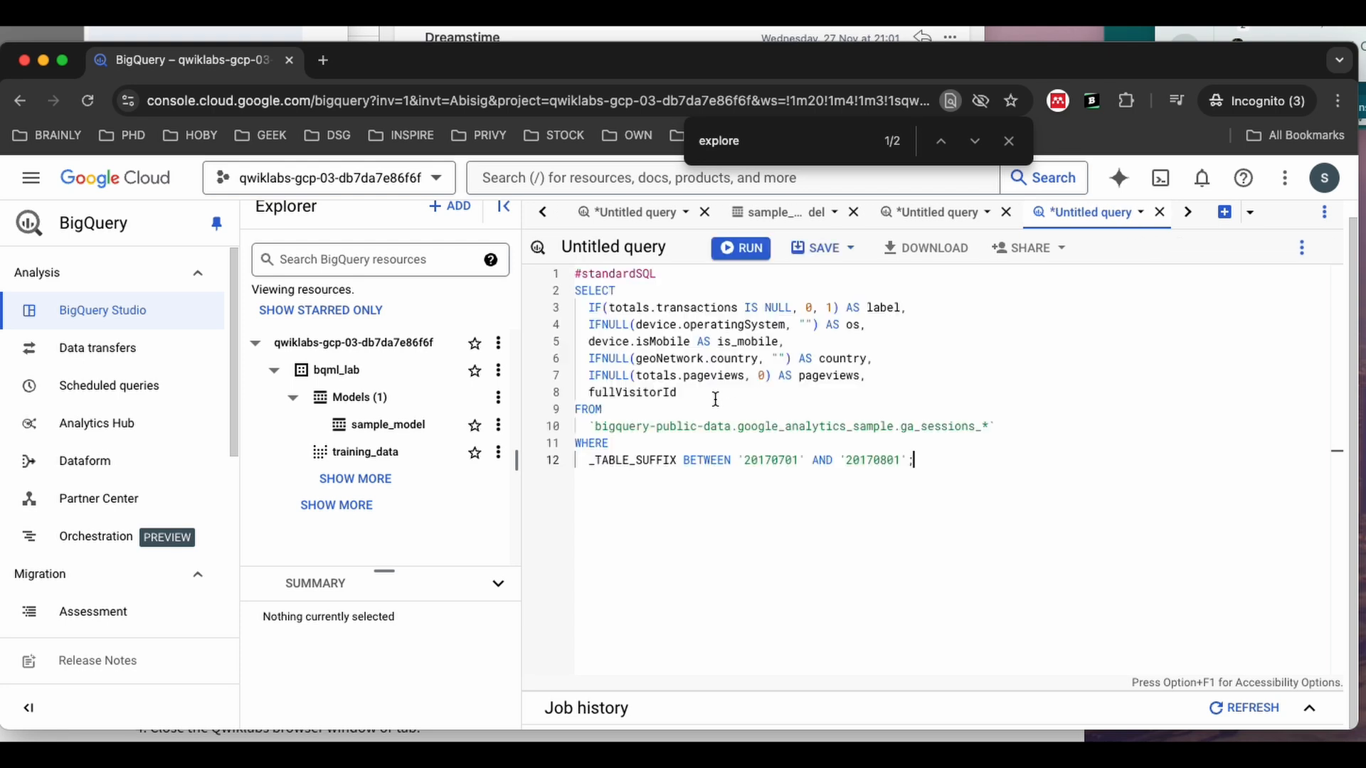
{"action": "left_click", "coordinate": [749, 258]}
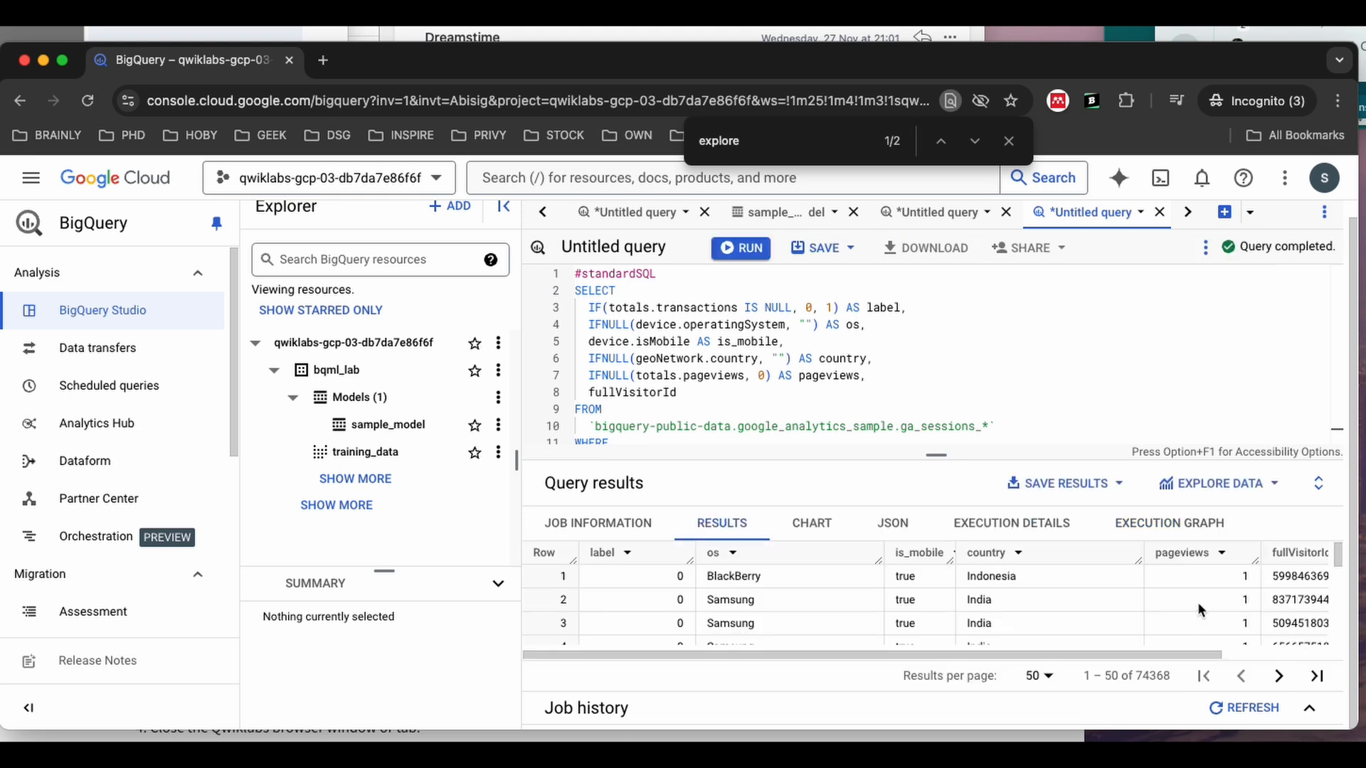
{"action": "scroll", "coordinate": [956, 572], "scroll_direction": "right", "scroll_amount": 5}
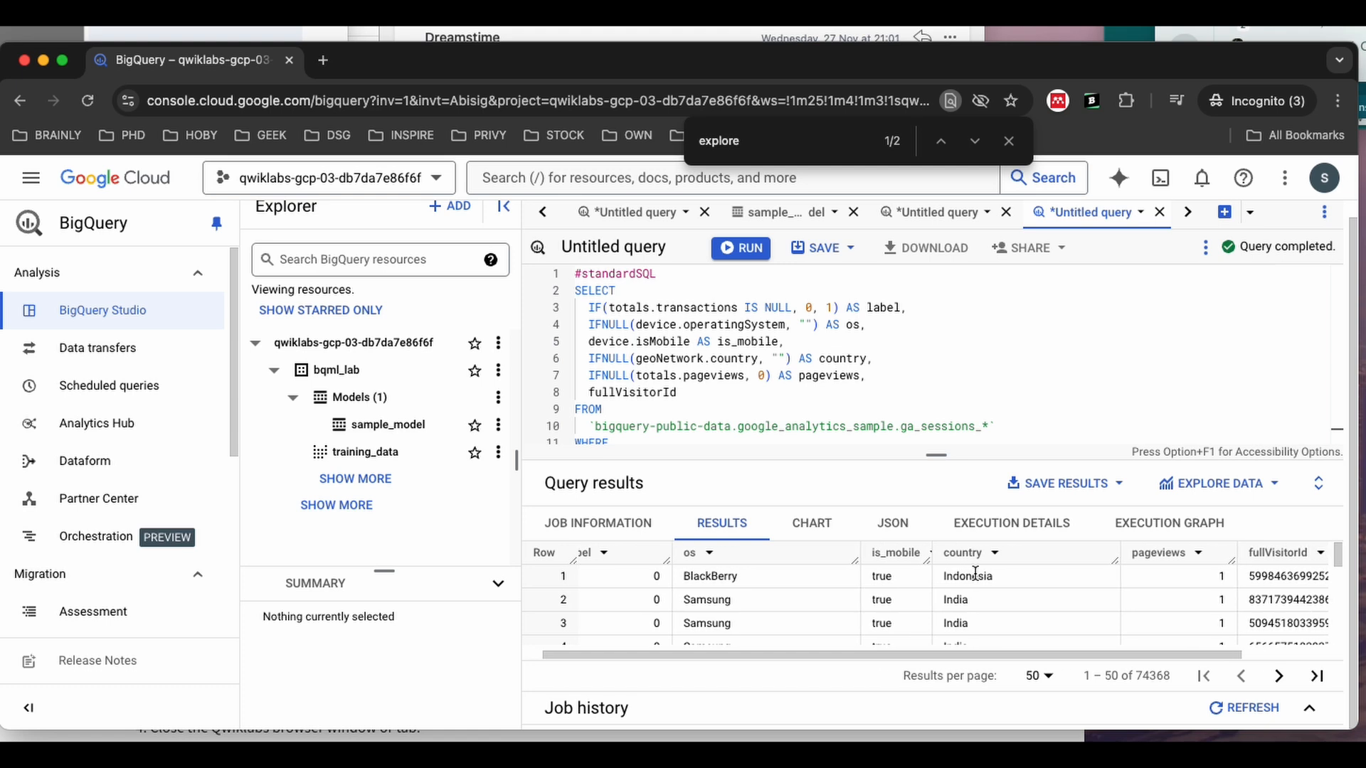
{"action": "scroll", "coordinate": [974, 573], "scroll_direction": "left", "scroll_amount": 5}
{"action": "scroll", "coordinate": [974, 573], "scroll_direction": "down", "scroll_amount": 10}
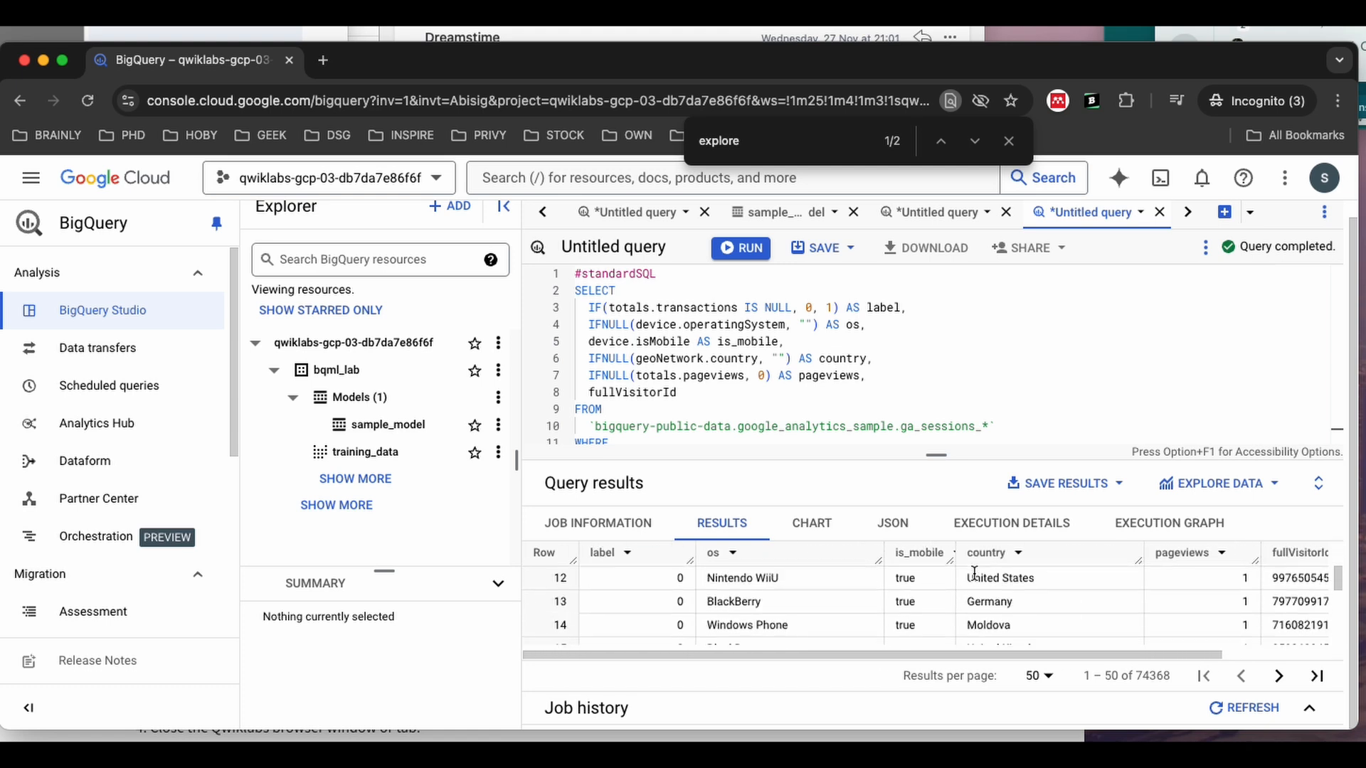
{"action": "scroll", "coordinate": [974, 574], "scroll_direction": "down", "scroll_amount": 6}
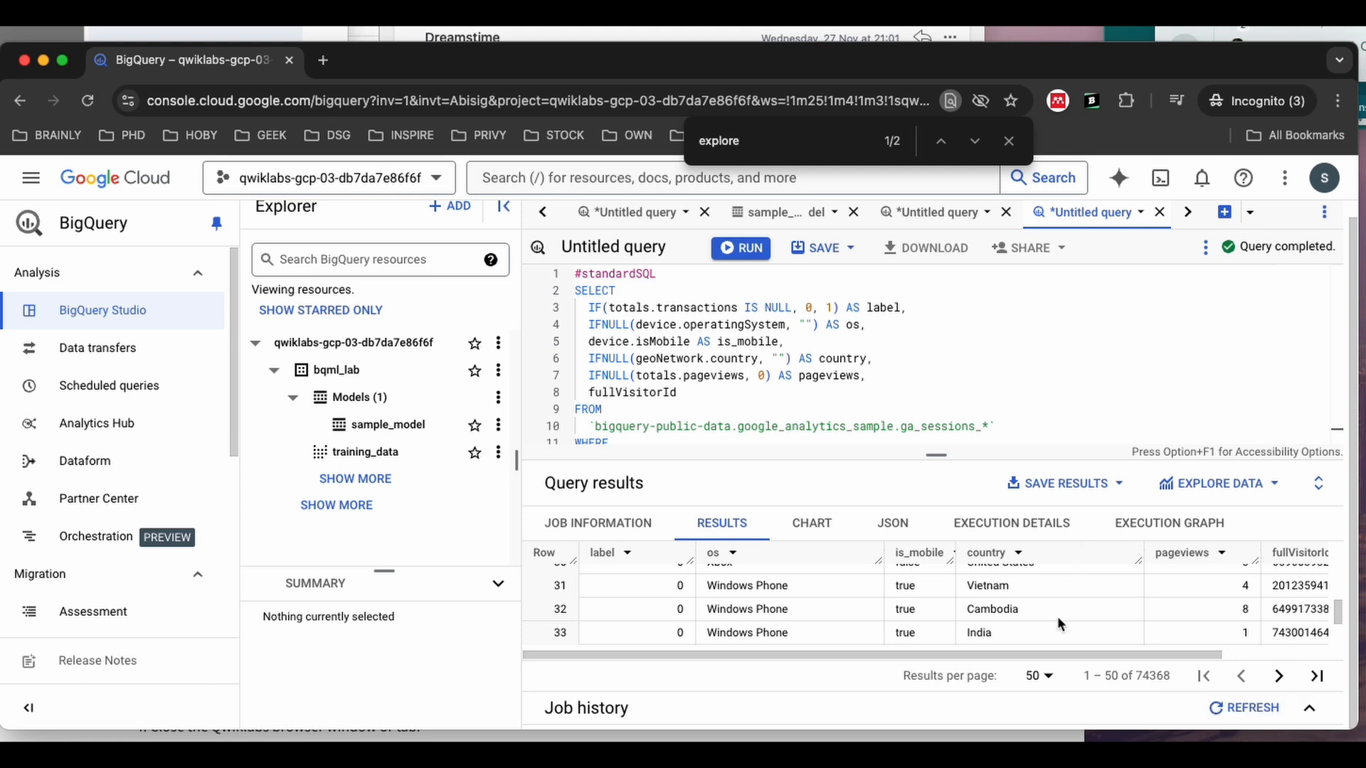
{"action": "scroll", "coordinate": [1072, 599], "scroll_direction": "right", "scroll_amount": 5}
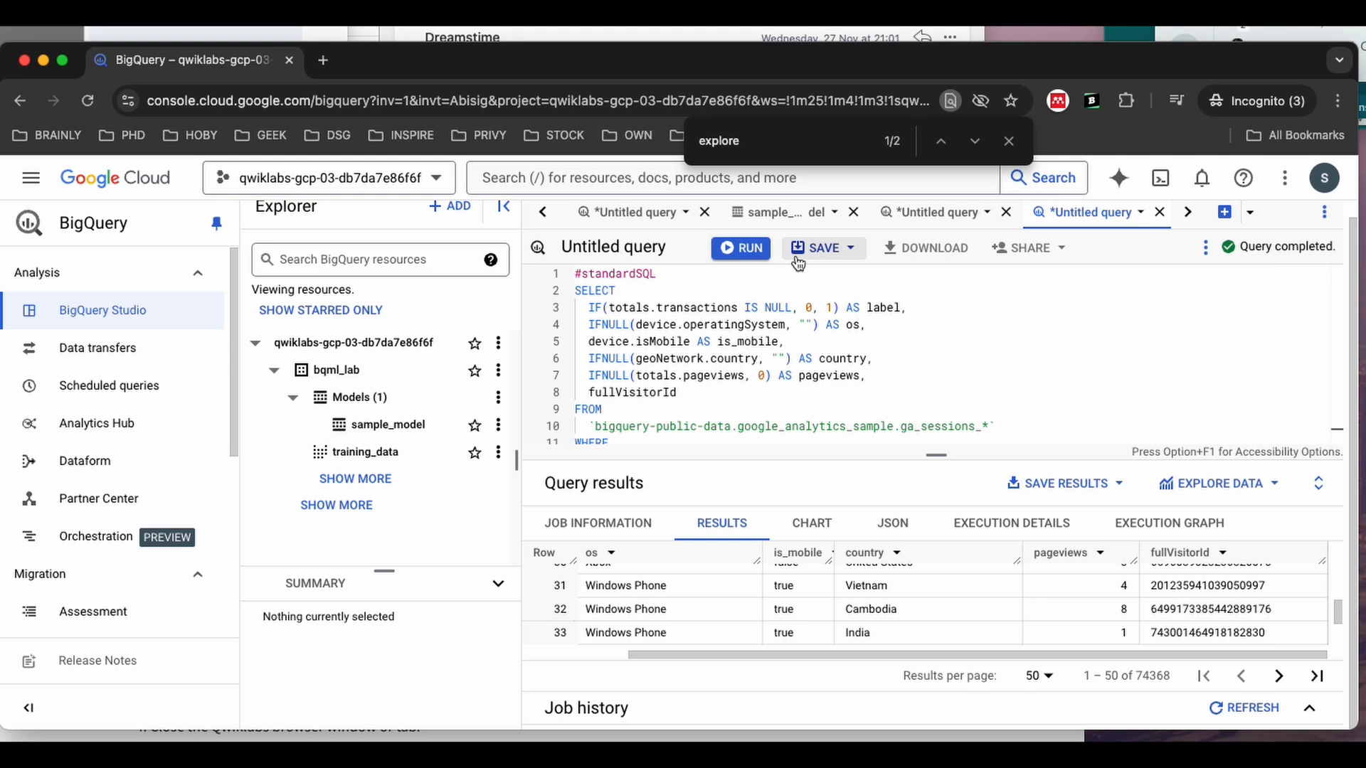
Step: Save the session query as a view named july_data in the bqml_lab dataset
{"action": "left_click", "coordinate": [823, 256]}
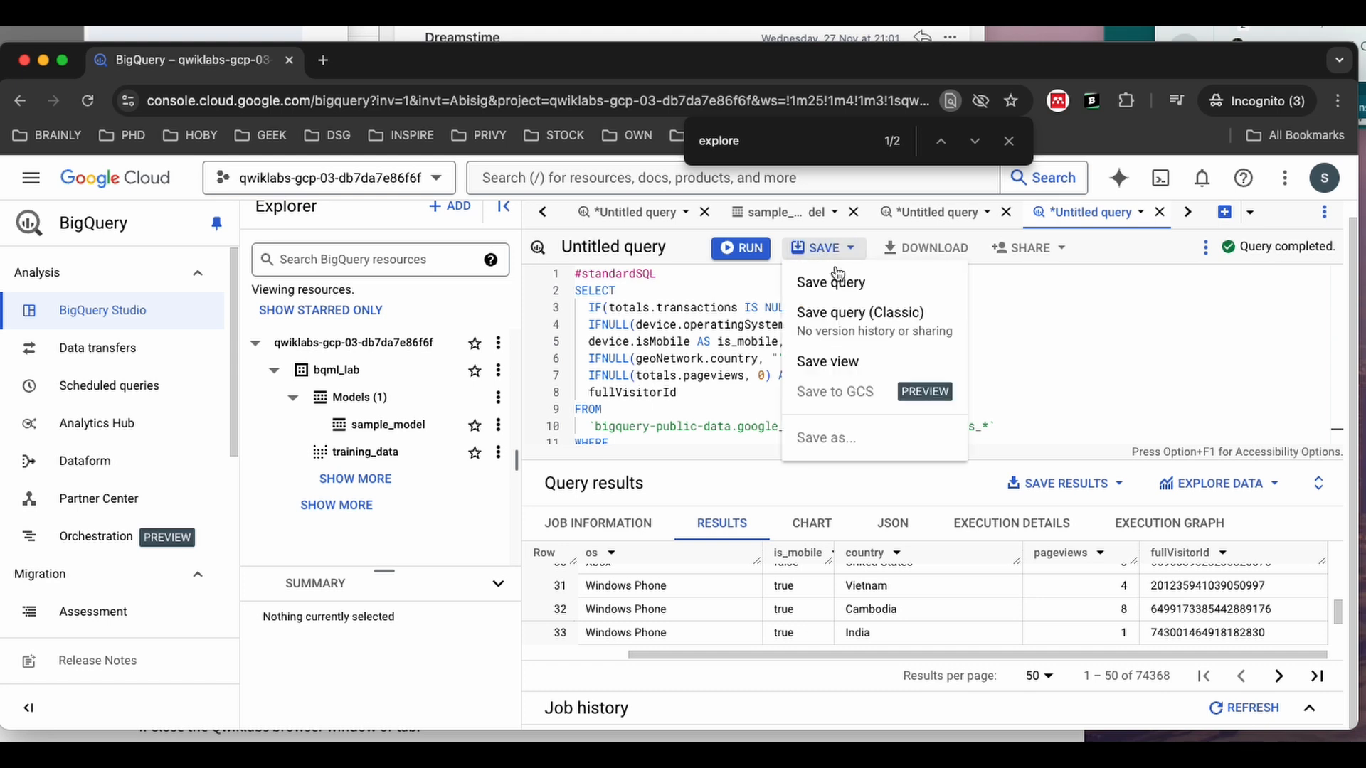
{"action": "left_click", "coordinate": [846, 360]}
{"action": "left_click", "coordinate": [445, 448]}
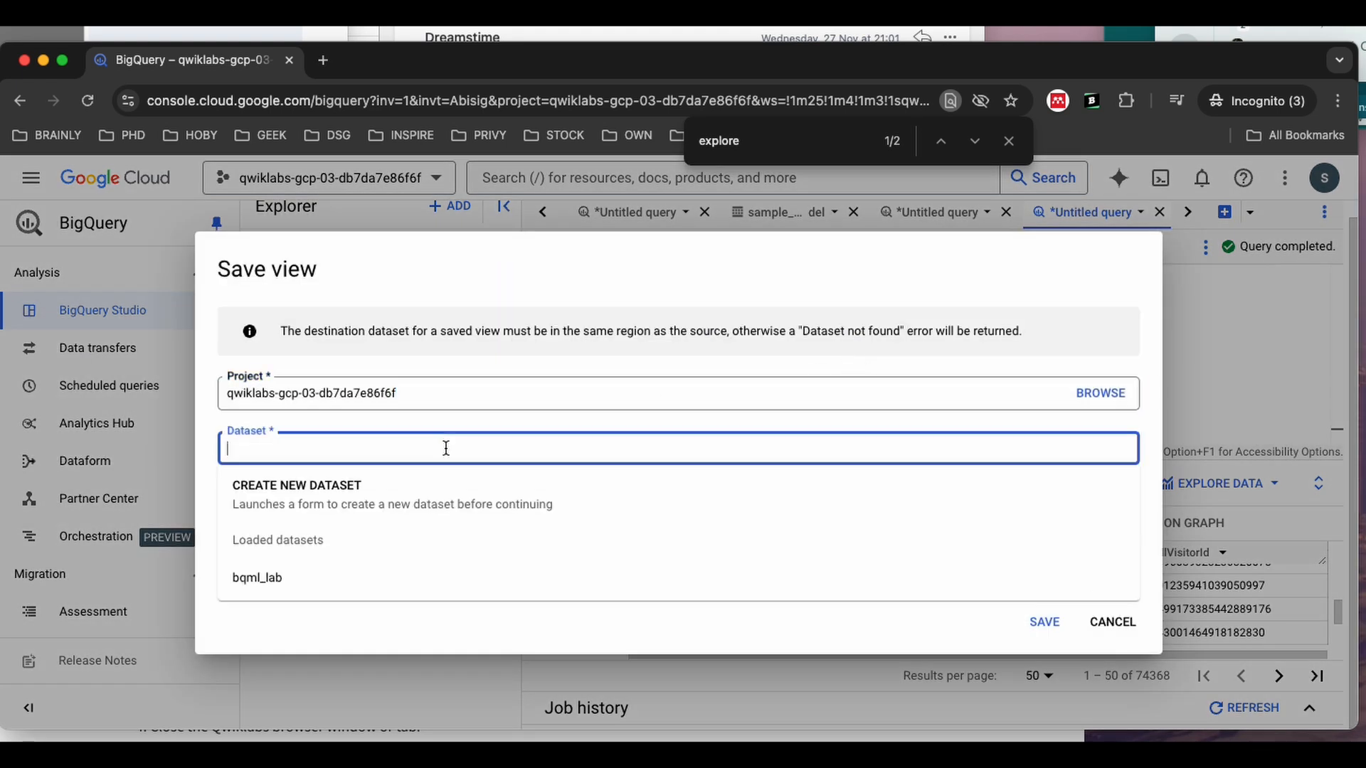
{"action": "left_click", "coordinate": [406, 578]}
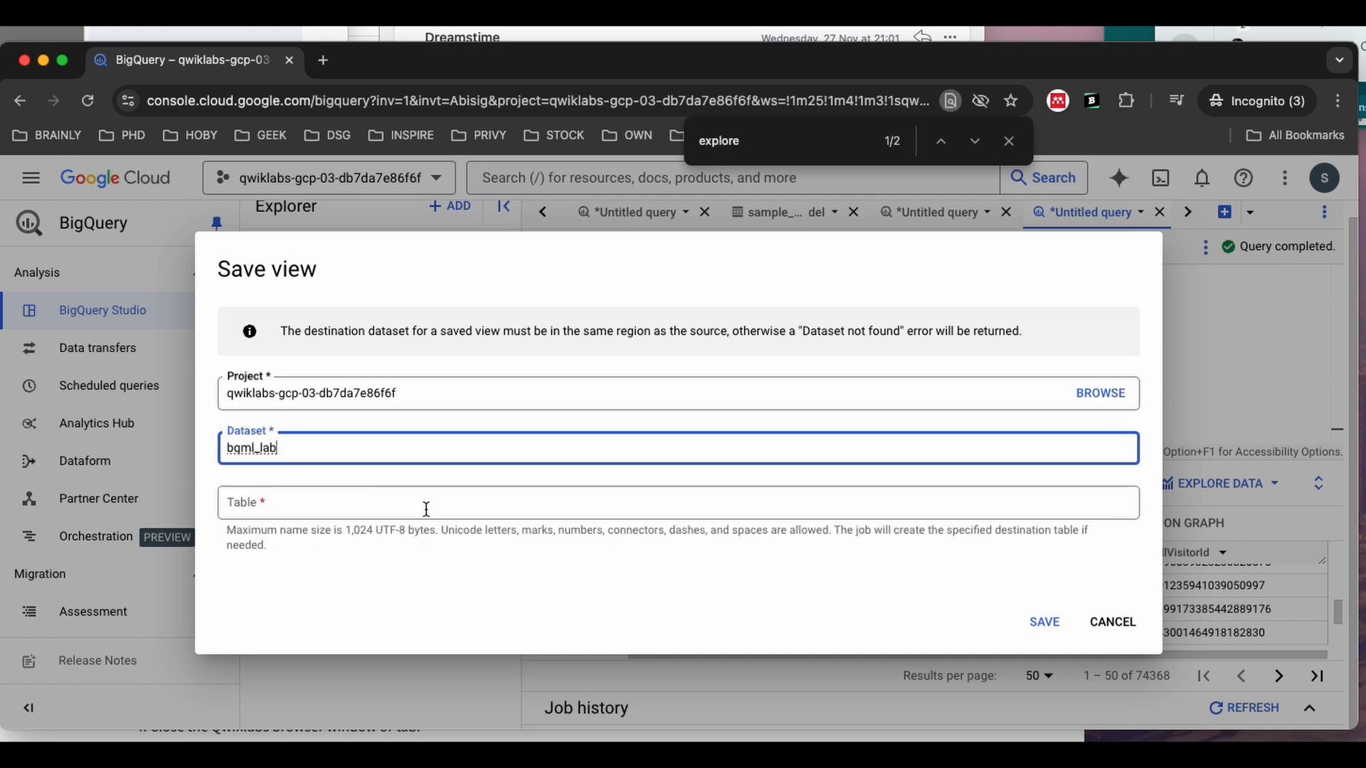
{"action": "left_click", "coordinate": [362, 503]}
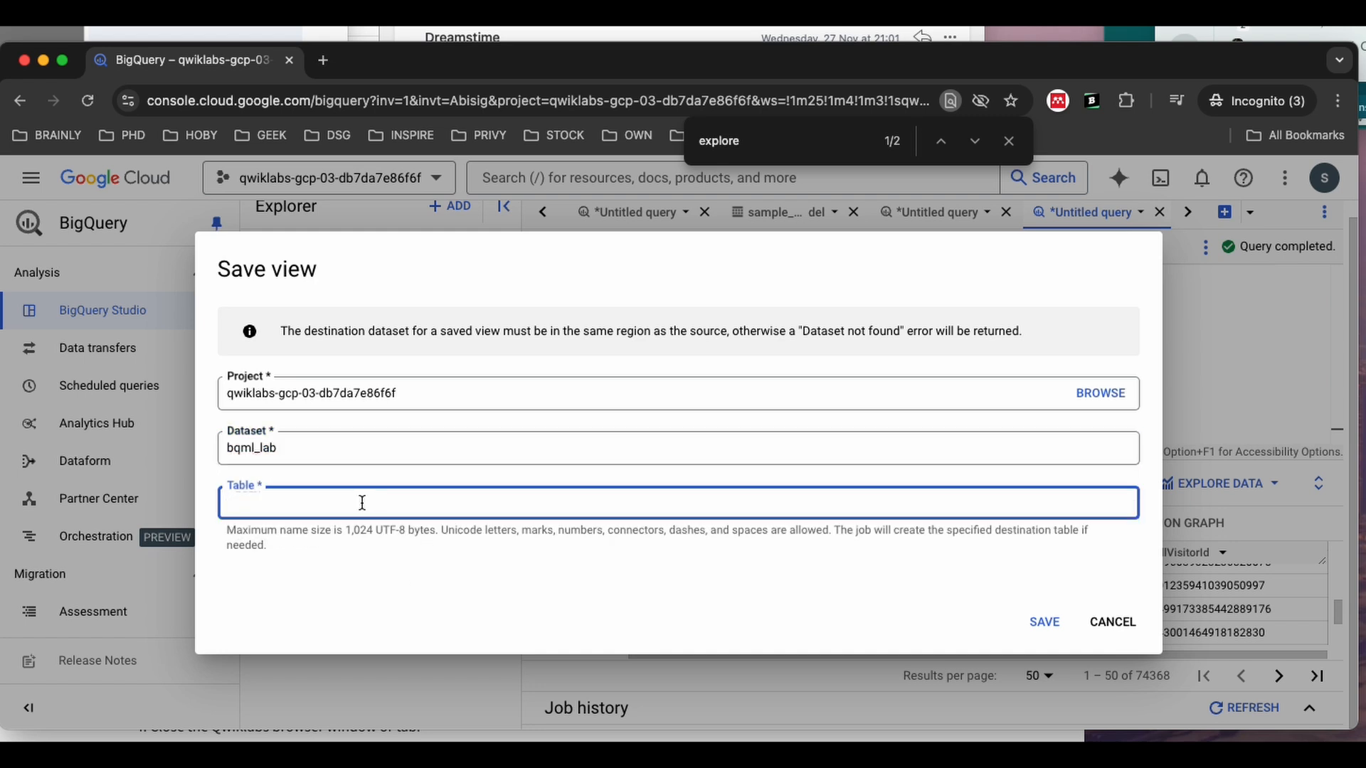
{"action": "type", "text": "july_data"}
{"action": "left_click", "coordinate": [1045, 621]}
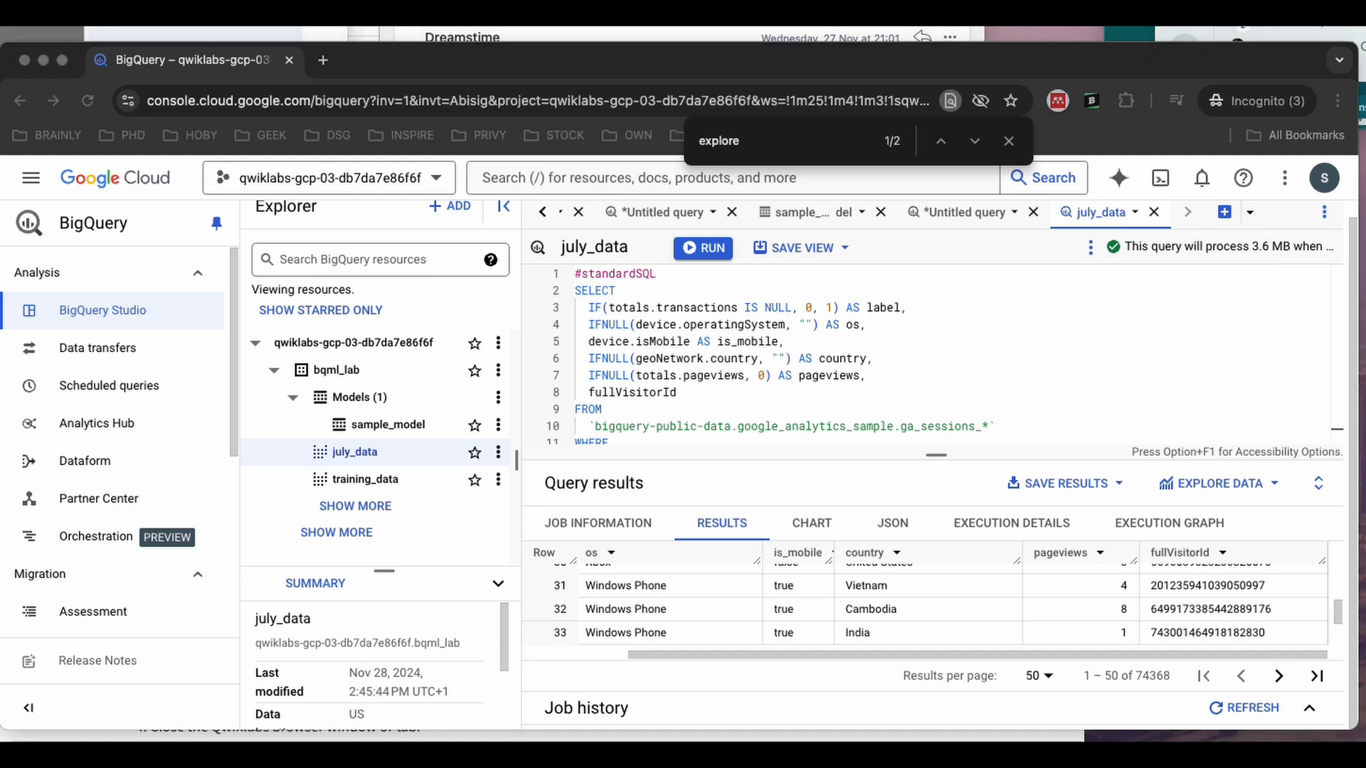
Step: In a new query, run ml.PREDICT with sample_model on july_data, summing predicted_label as total_predicted_purchases by country, descending, limit 10, and review the rows
{"action": "left_click", "coordinate": [1223, 219]}
{"action": "left_click", "coordinate": [1223, 216]}
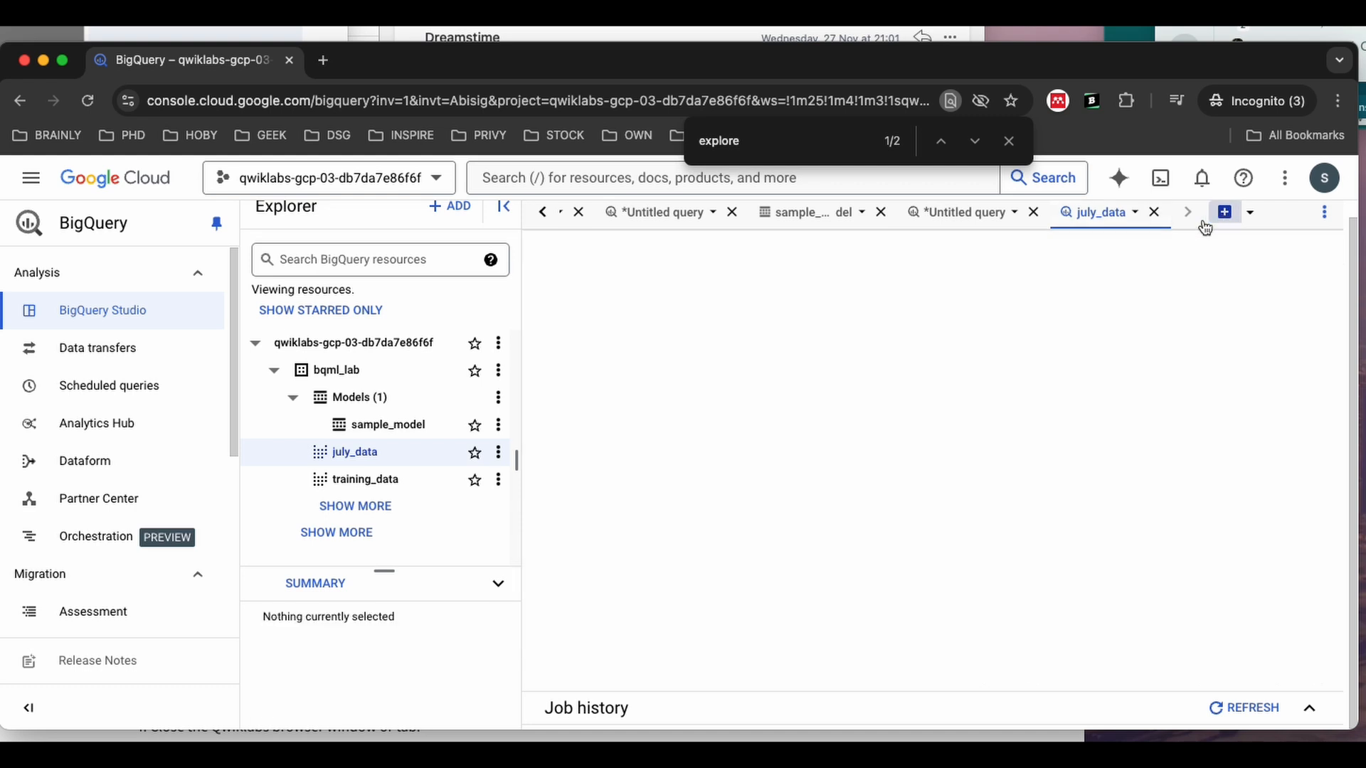
{"action": "type", "text": "#standardSQL SELECT   country,   SUM(predicted_label) as total_predicted_purchases FROM   ml.PREDICT(MODEL `bqml_lab.sample_model`, ( SELECT * FROM `bqml_lab.july_data`)) GROUP BY country ORDER BY total_predicted_purchases DESC LIMIT 10;"}
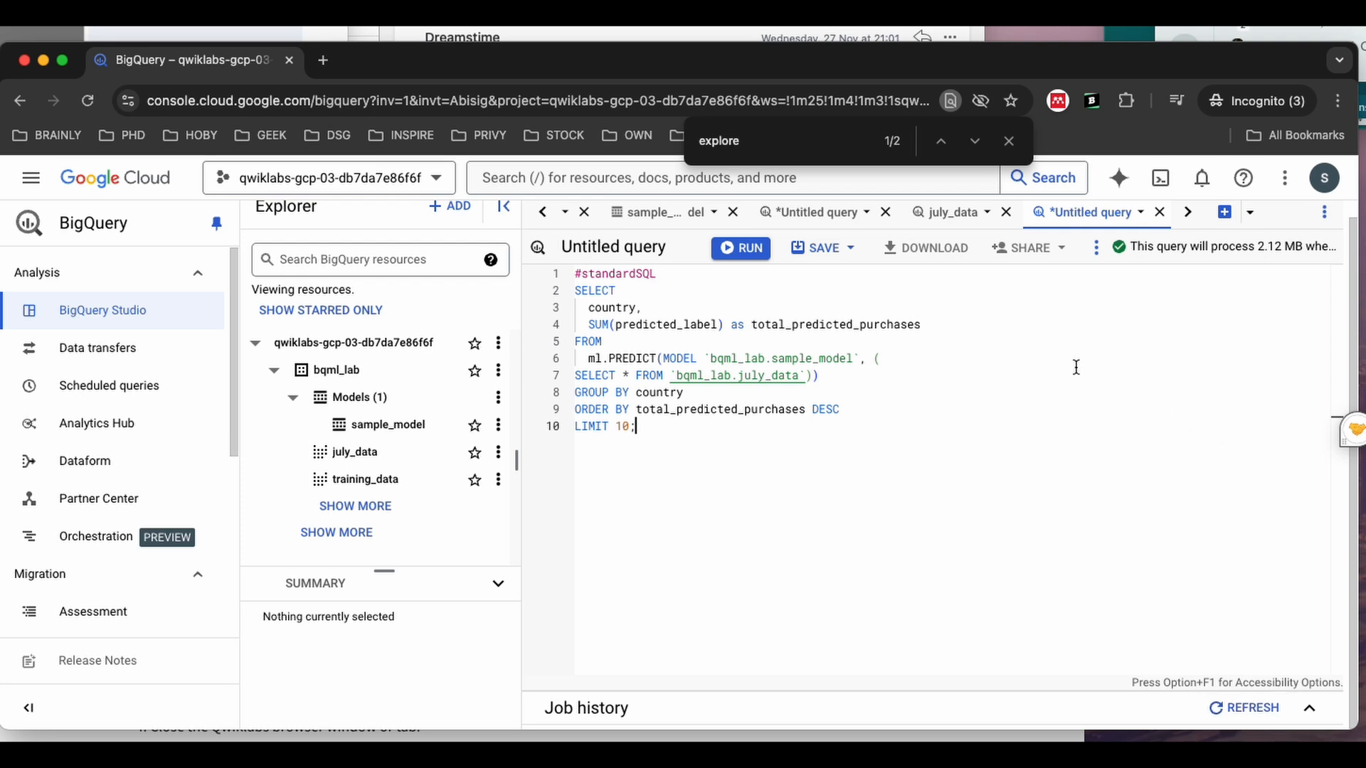
{"action": "left_click", "coordinate": [743, 248]}
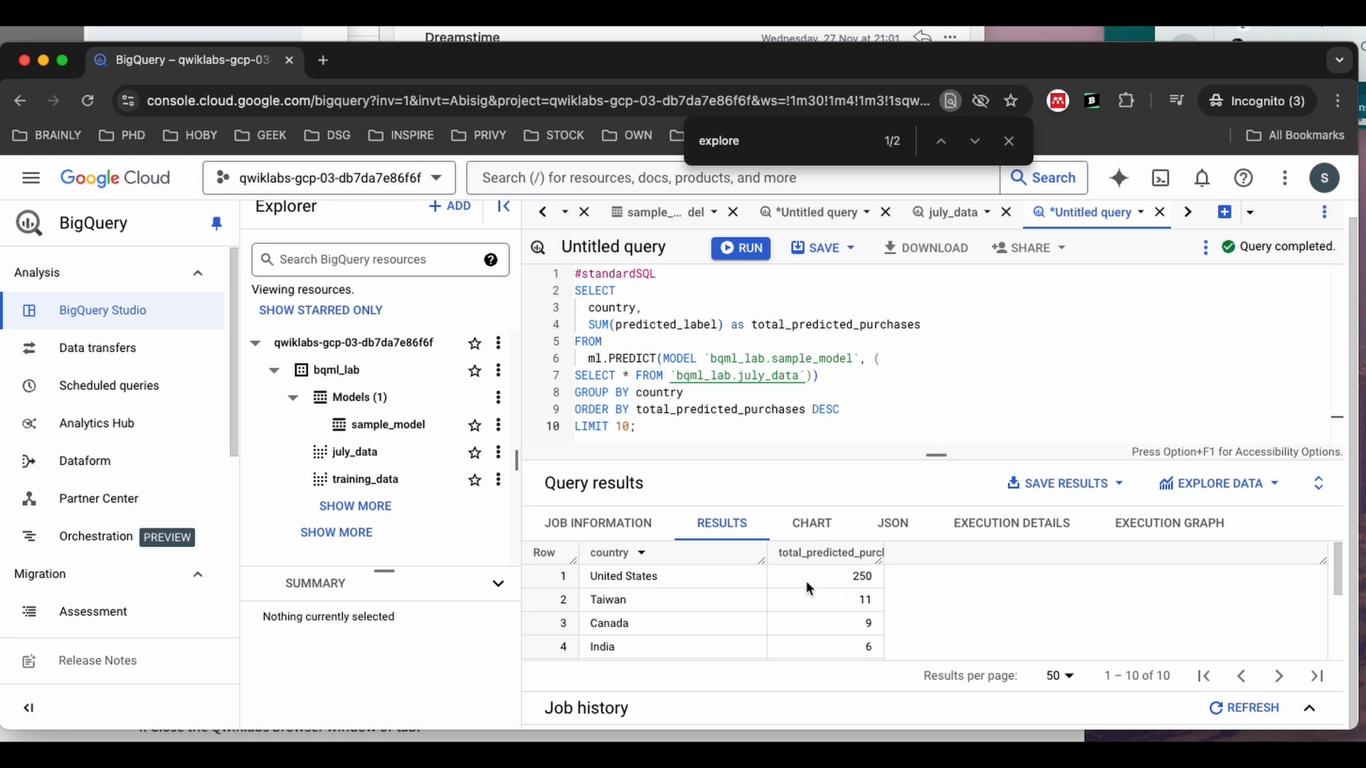
{"action": "scroll", "coordinate": [787, 576], "scroll_direction": "down", "scroll_amount": 5}
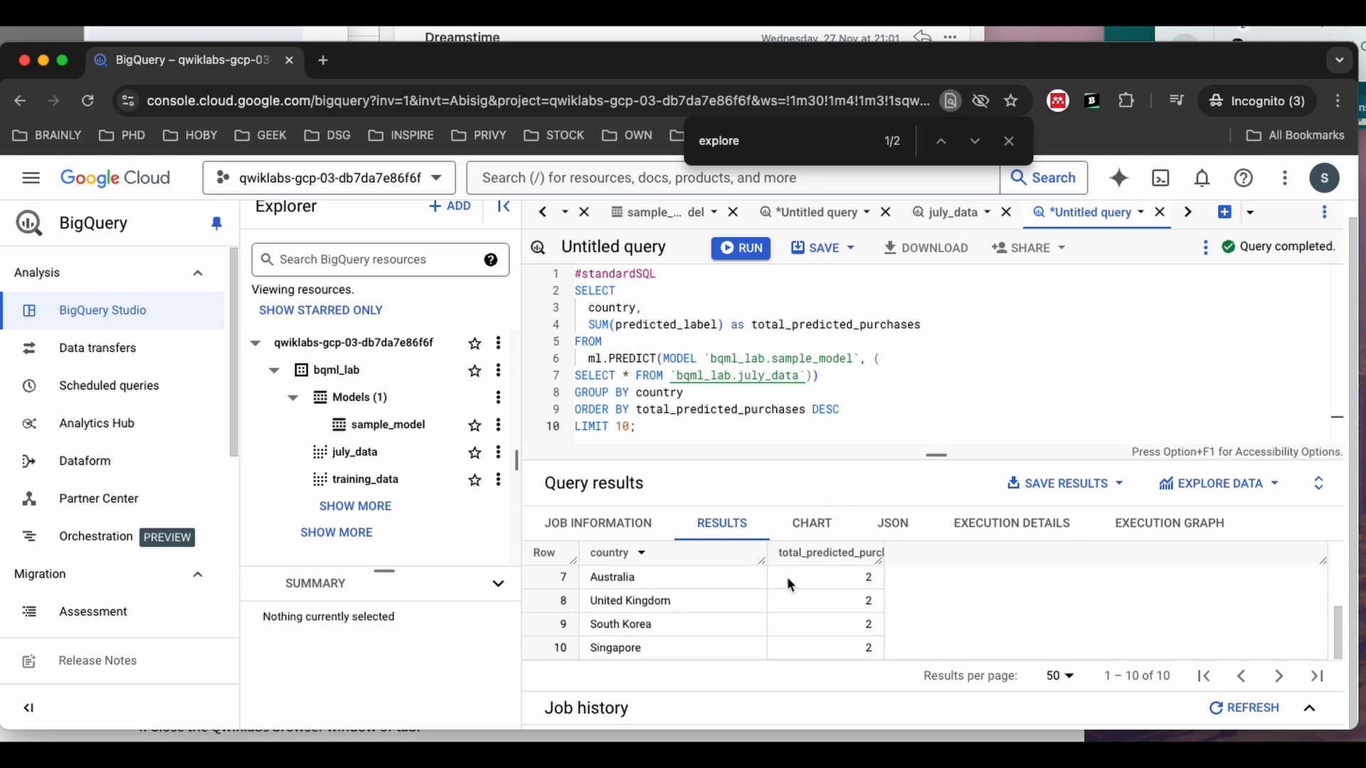
{"action": "scroll", "coordinate": [787, 576], "scroll_direction": "up", "scroll_amount": 5}
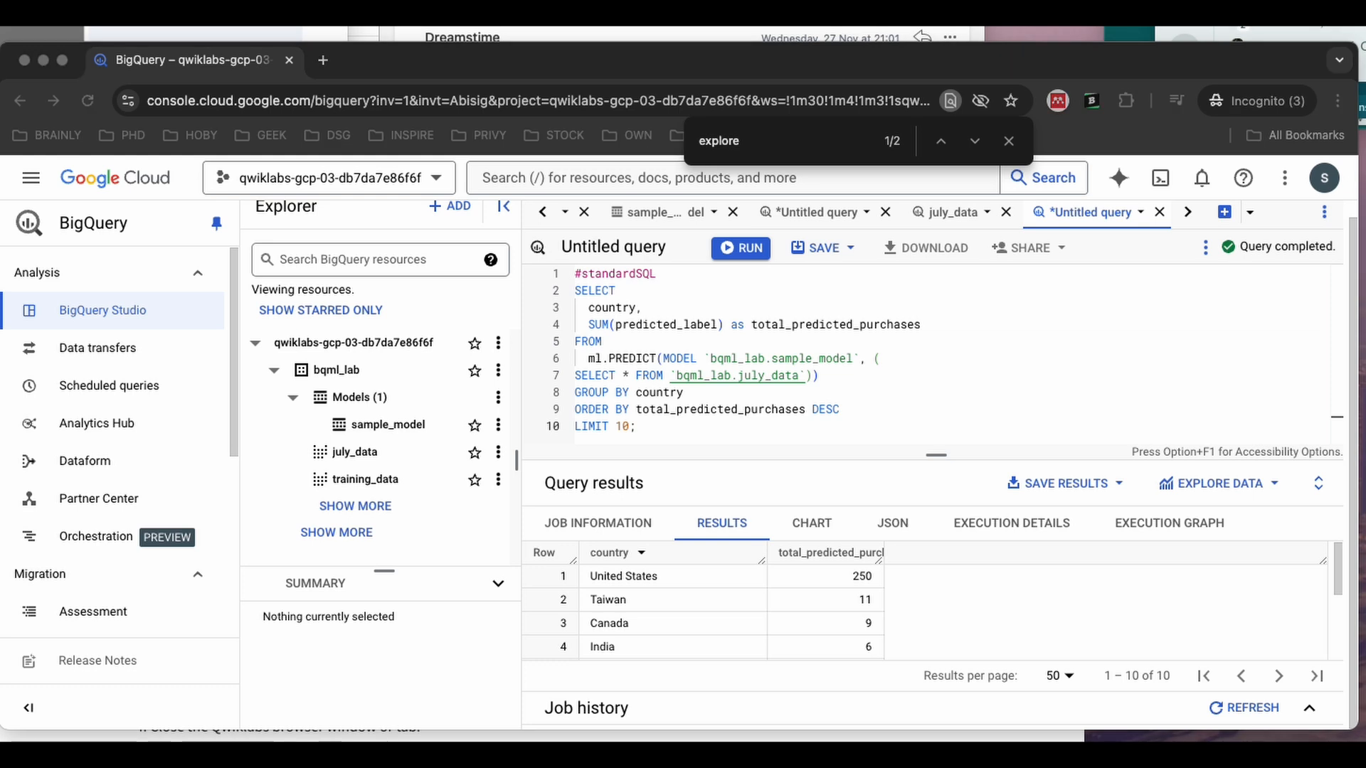
Step: In a new query, run ml.PREDICT with sample_model on july_data, summing predicted_label as total_predicted_purchases by fullVisitorId, descending, limit 10, and review the rows
{"action": "left_click", "coordinate": [1221, 219]}
{"action": "left_click", "coordinate": [1221, 212]}
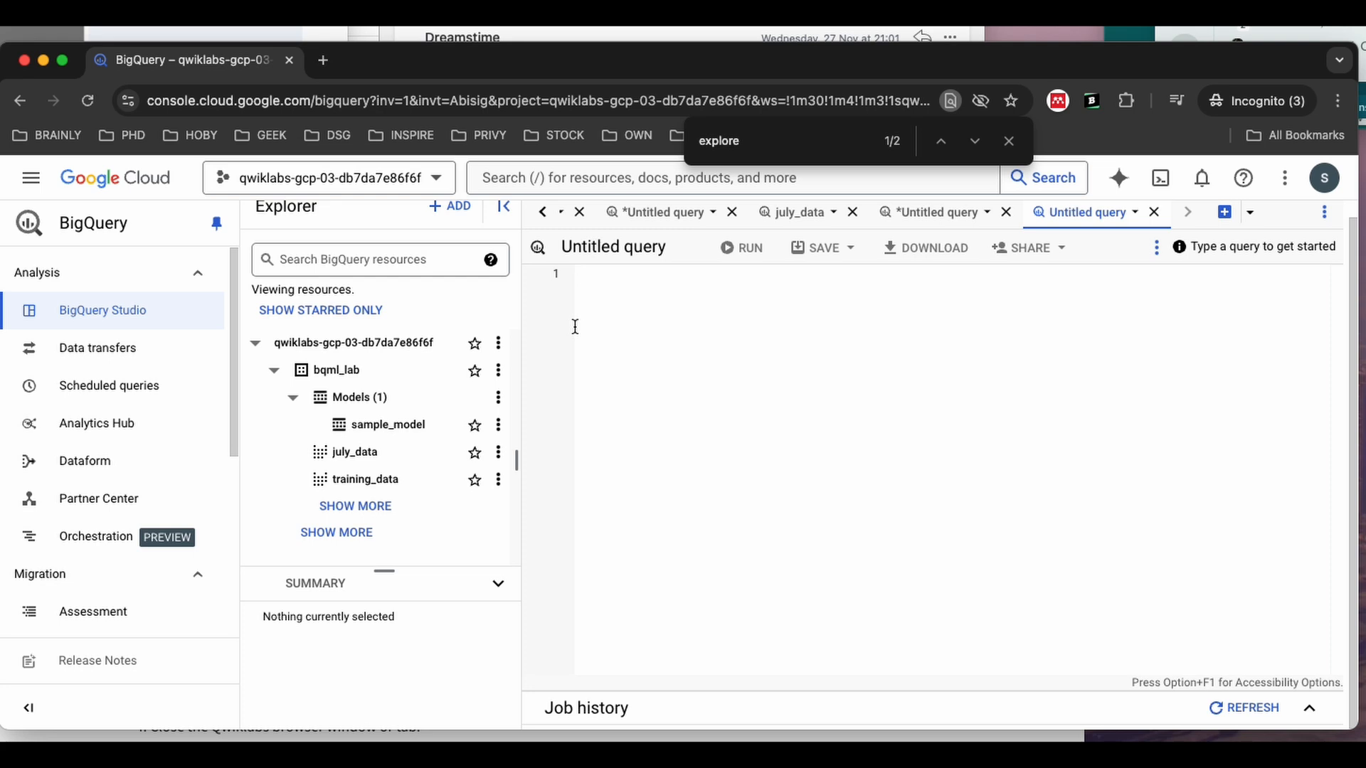
{"action": "type", "text": "#standardSQL SELECT   fullVisitorId,   SUM(predicted_label) as total_predicted_purchases FROM   ml.PREDICT(MODEL `bqml_lab.sample_model`, ( SELECT * FROM `bqml_lab.july_data`)) GROUP BY fullVisitorId ORDER BY total_predicted_purchases DESC LIMIT 10;"}
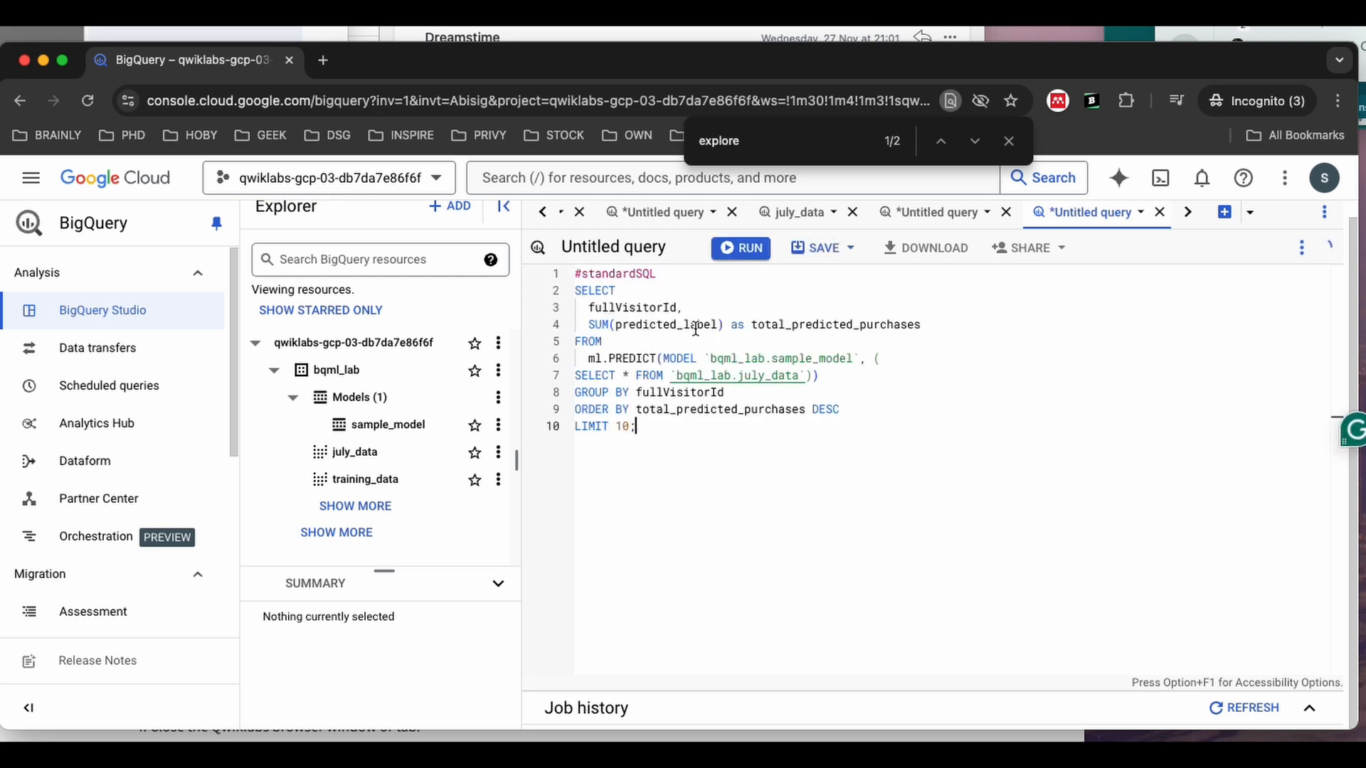
{"action": "left_click", "coordinate": [752, 252]}
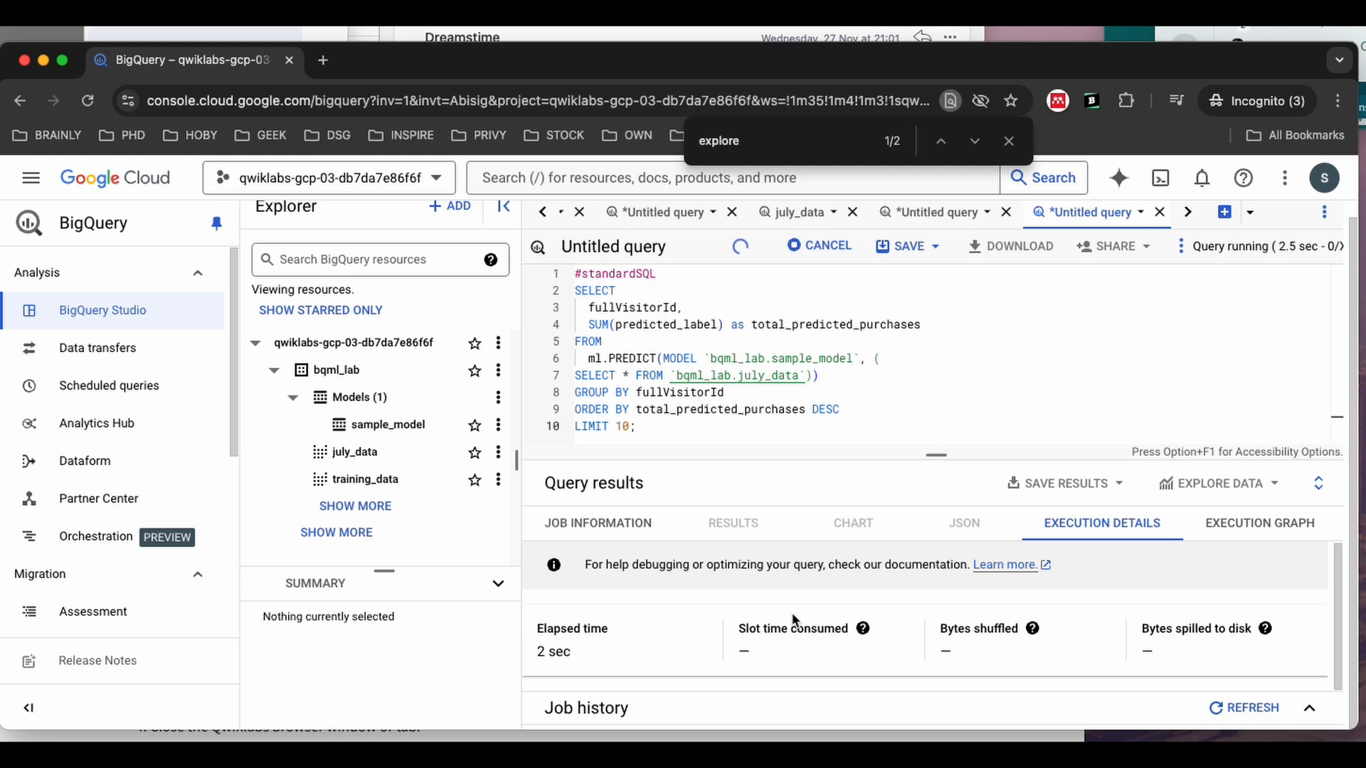
{"action": "scroll", "coordinate": [791, 612], "scroll_direction": "down", "scroll_amount": 1}
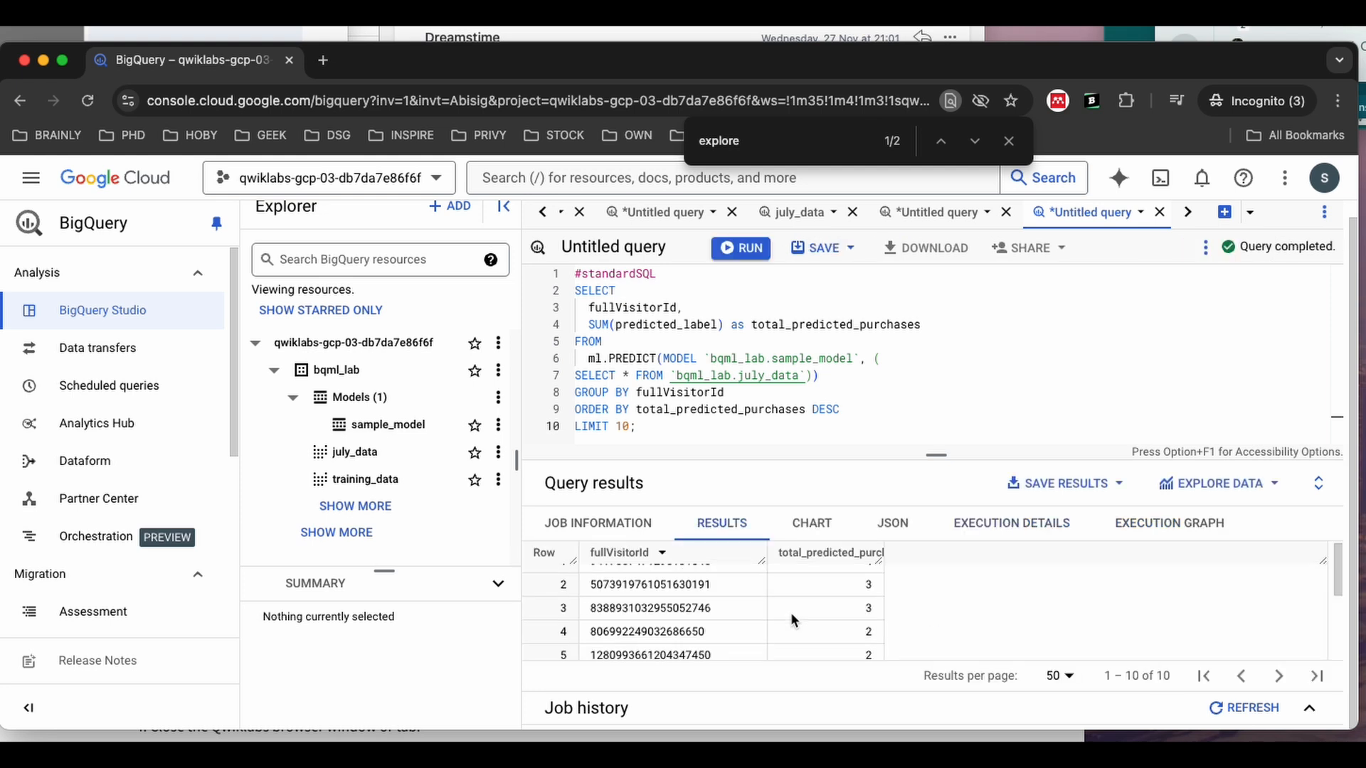
{"action": "scroll", "coordinate": [791, 612], "scroll_direction": "up", "scroll_amount": 1}
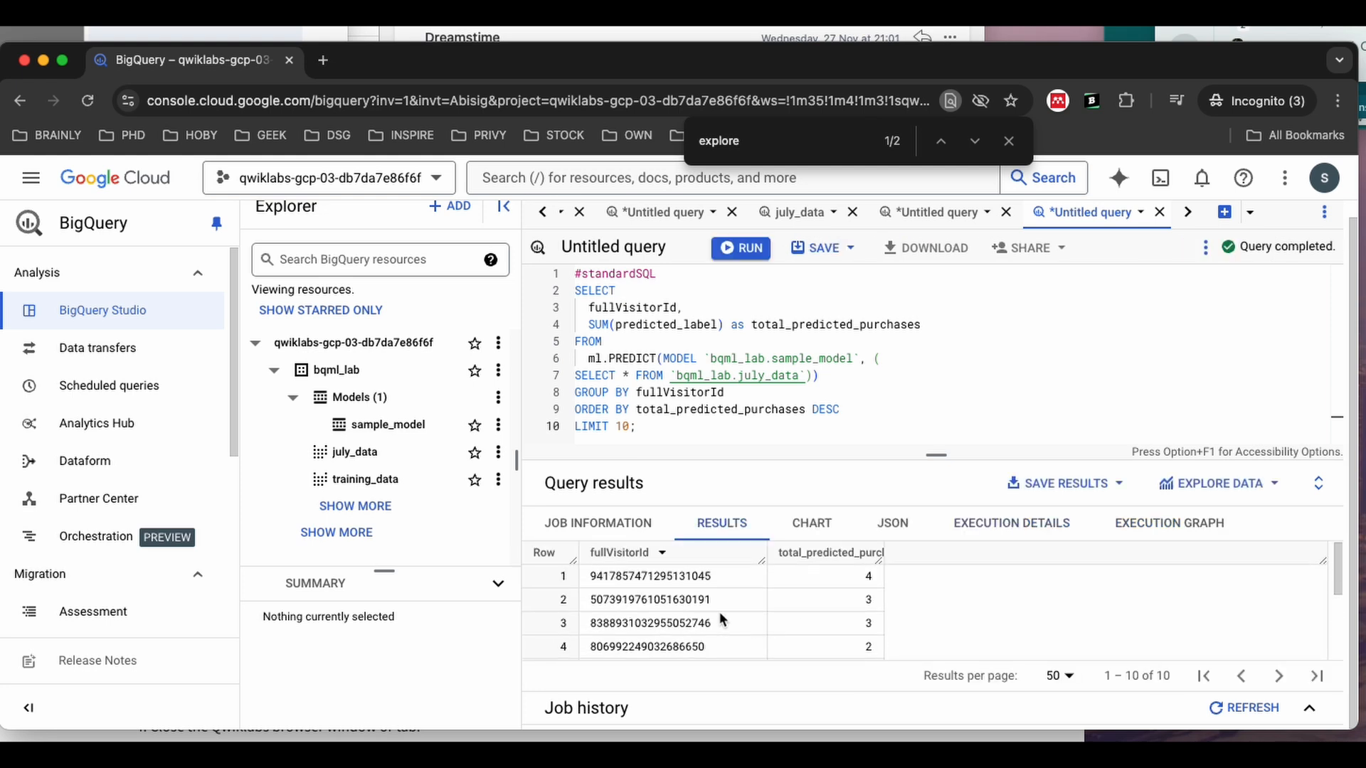
{"action": "scroll", "coordinate": [719, 619], "scroll_direction": "down", "scroll_amount": 2}
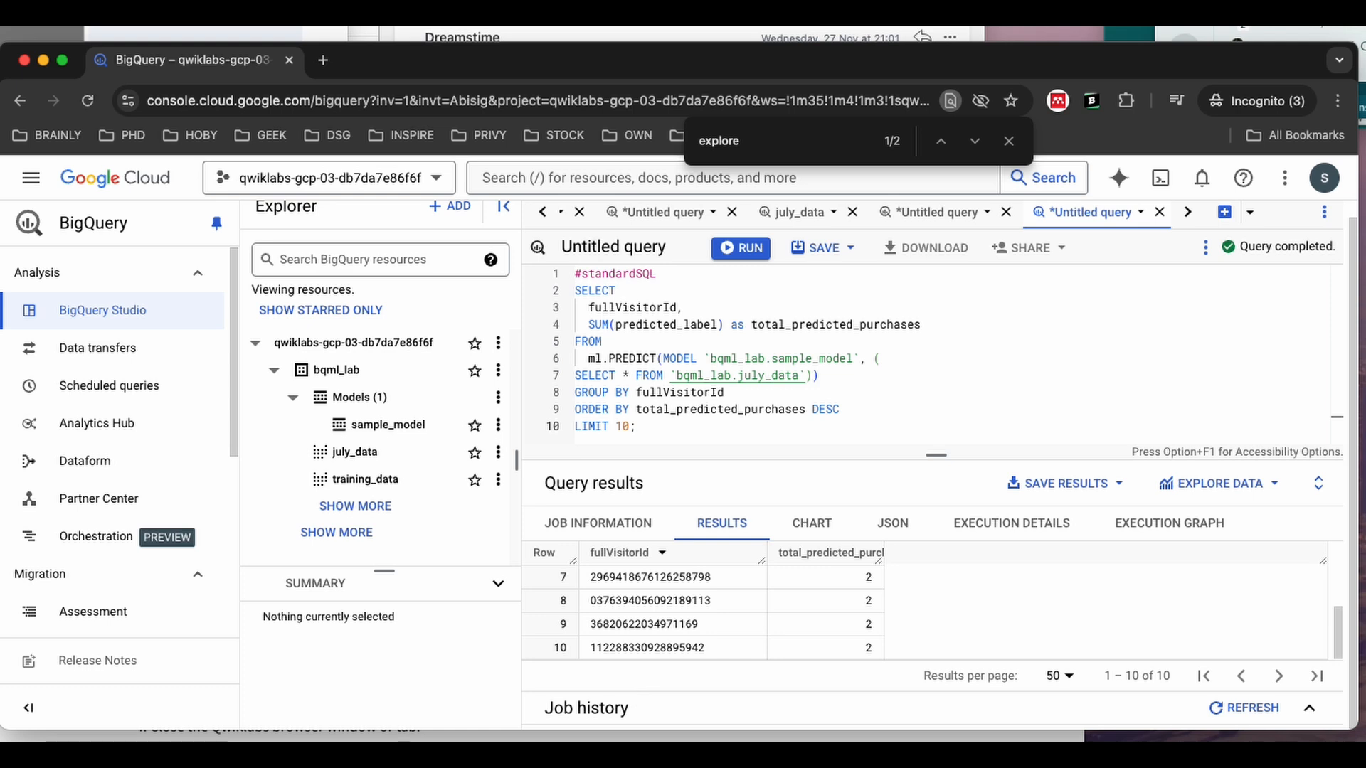